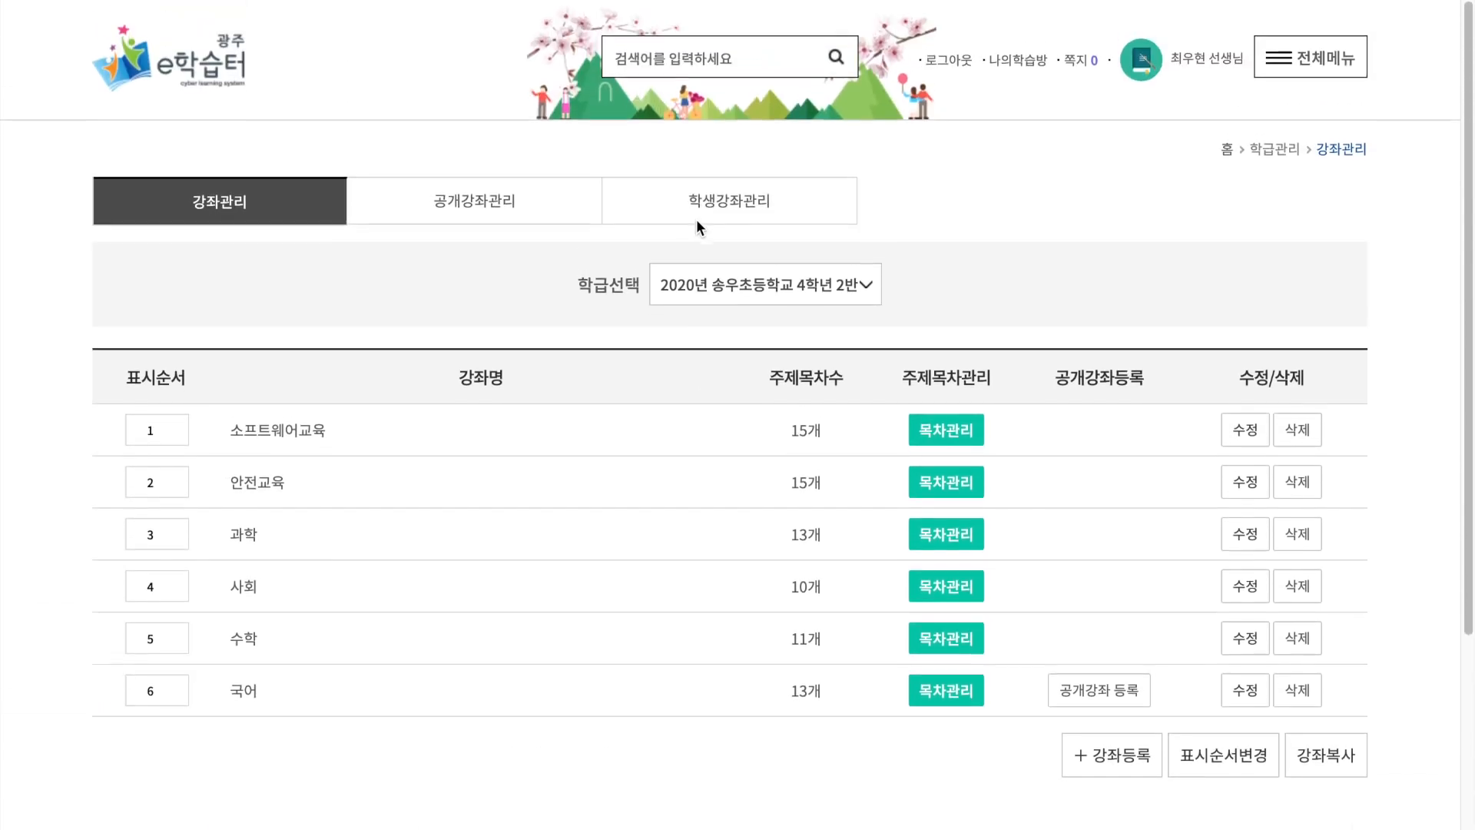
Open the e학습터 소개 page and look through its introduction and learning material plan.
click(1306, 73)
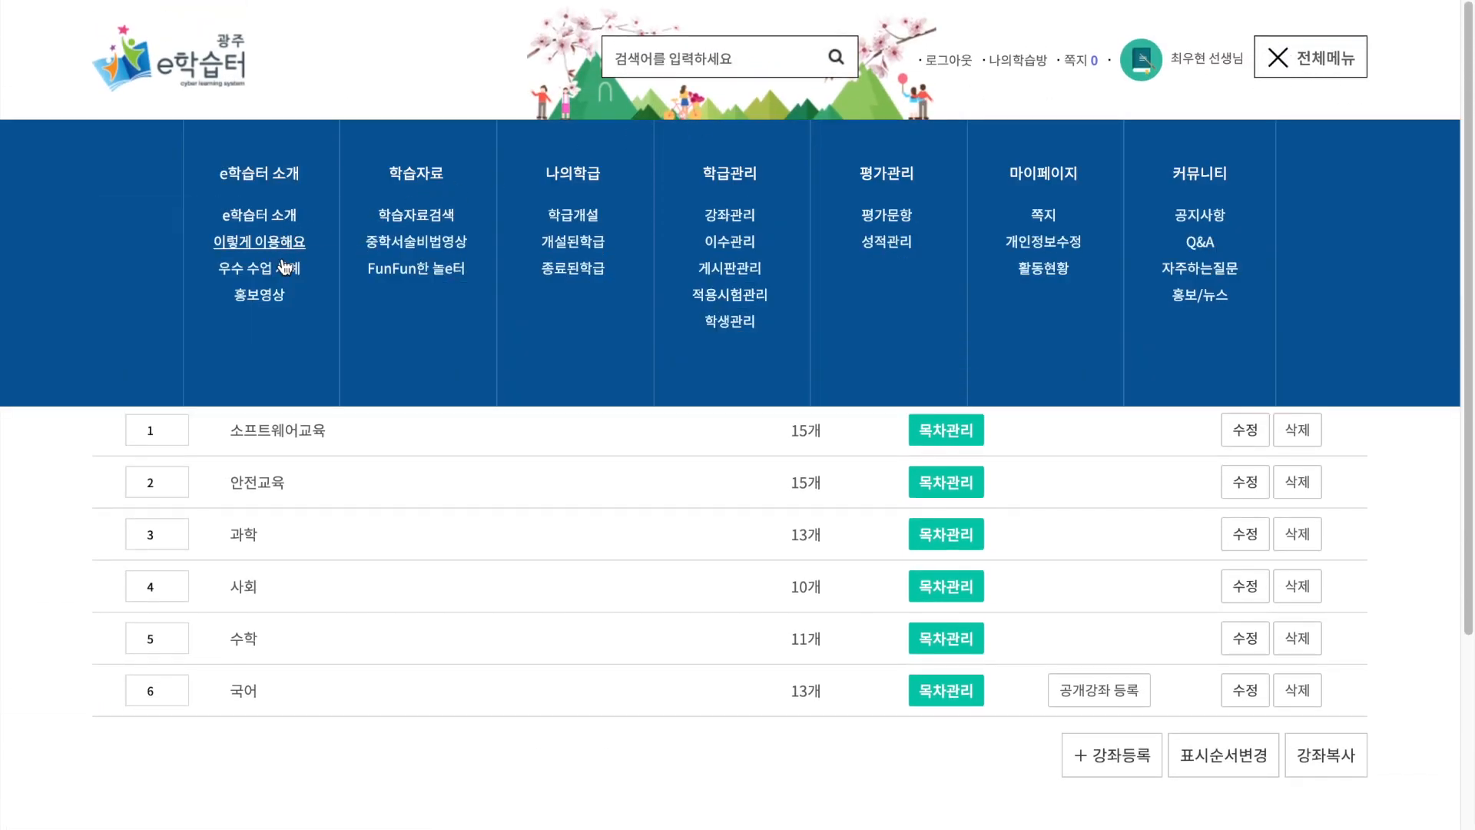
click(259, 214)
scroll(510, 275, down, 3)
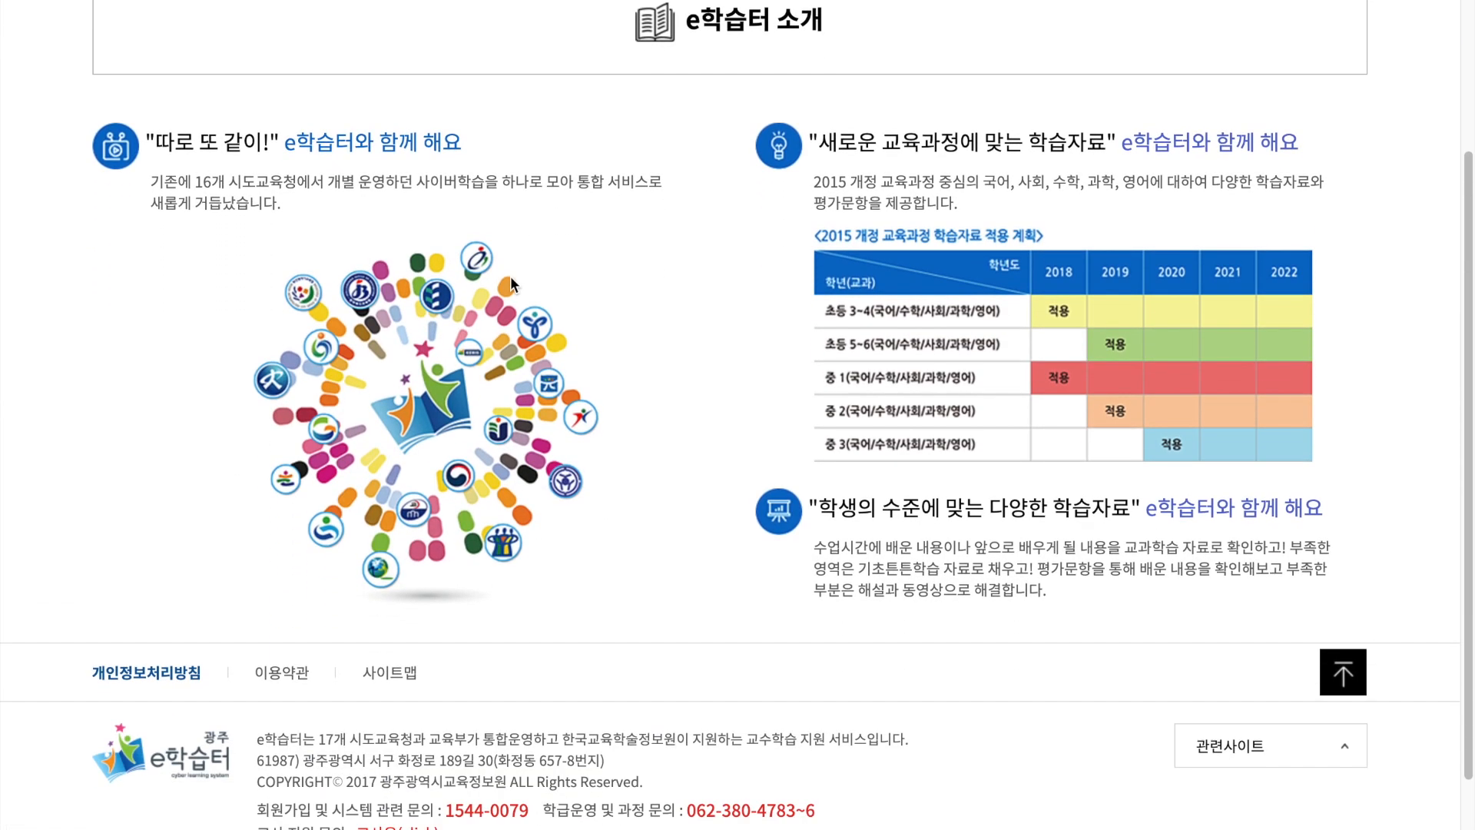
scroll(511, 279, up, 3)
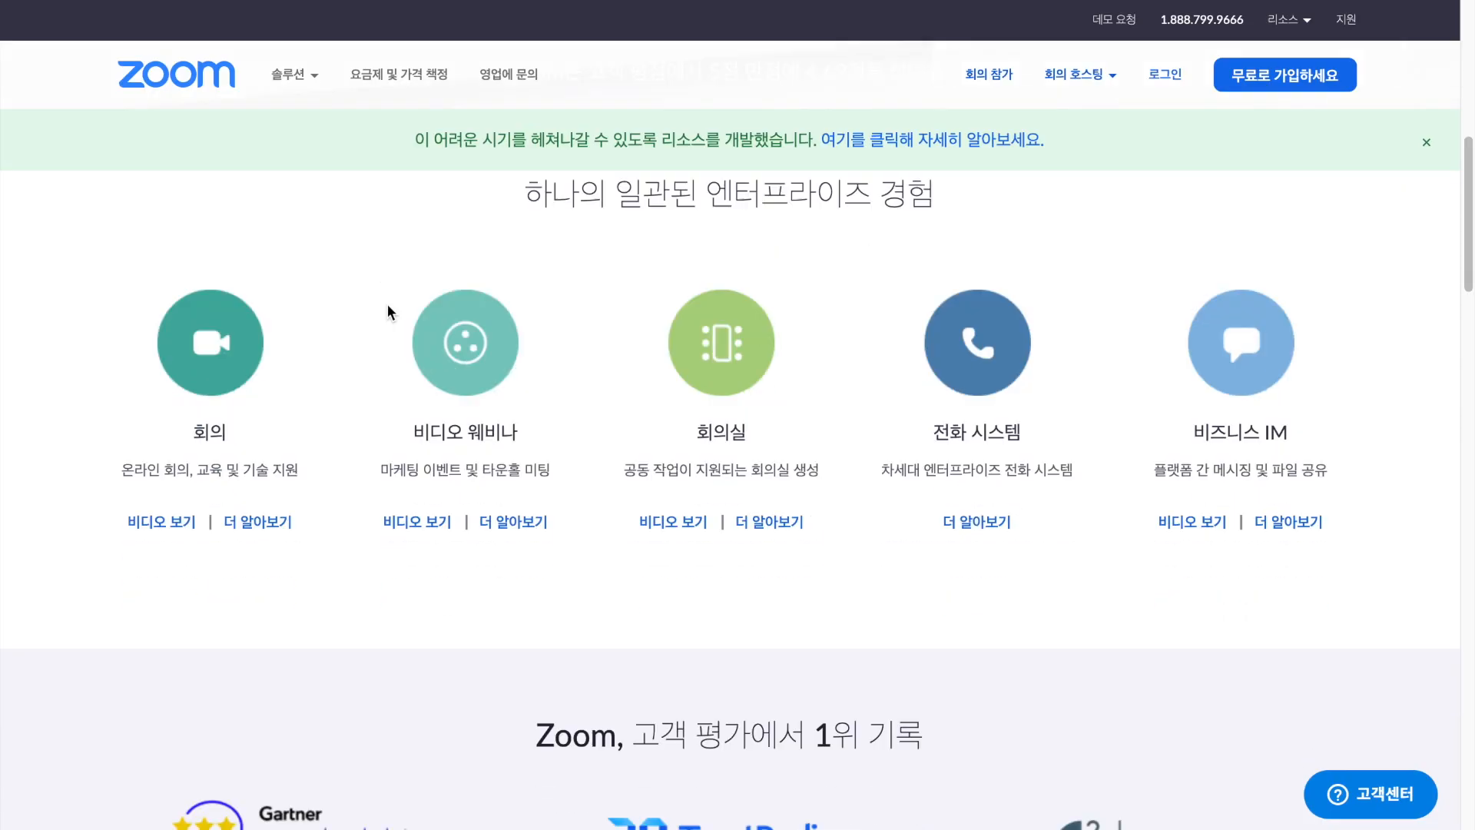
scroll(387, 302, down, 10)
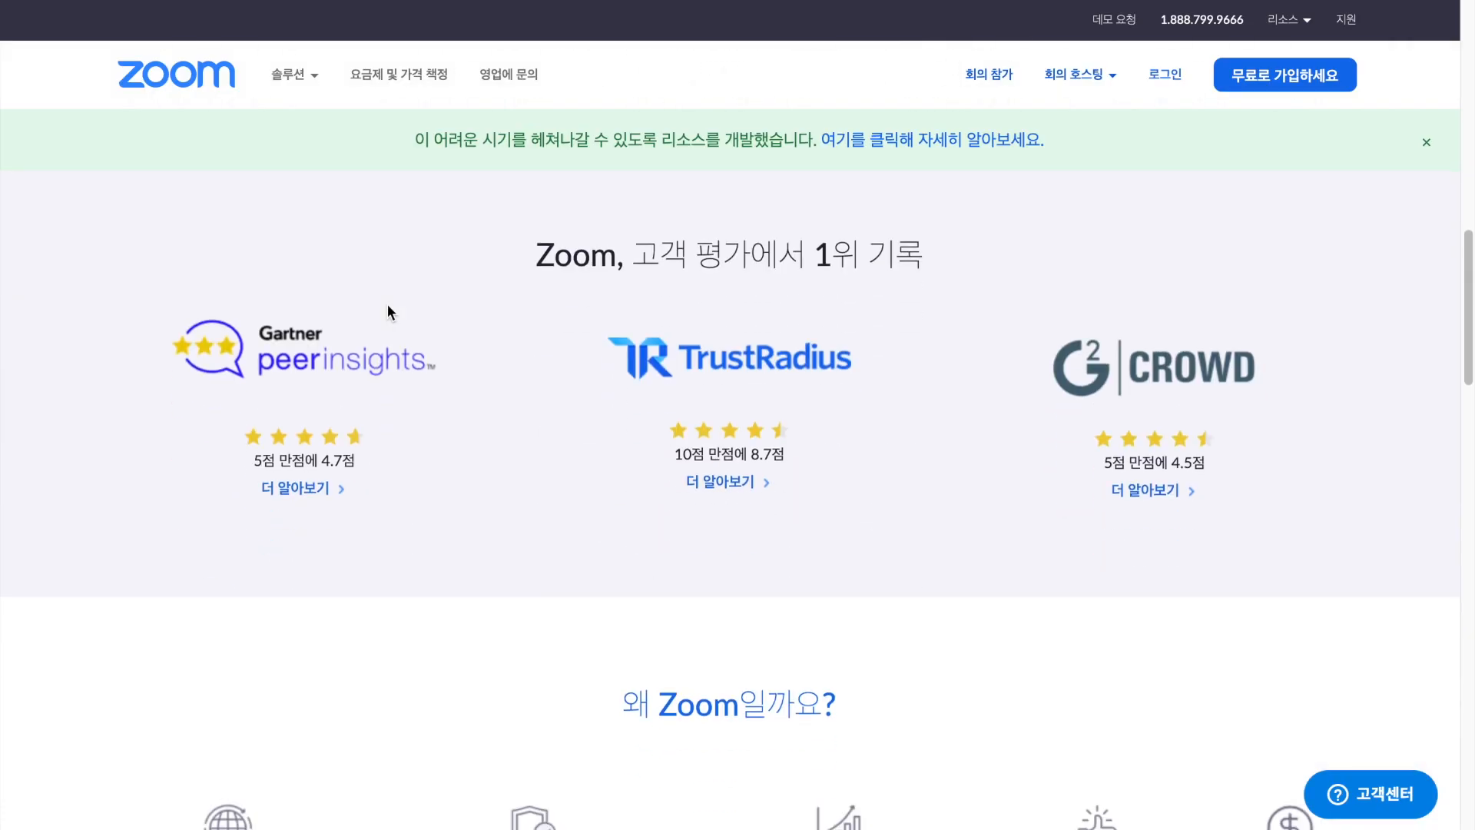
Look through the customer ratings and testimonials on the Zoom home page.
scroll(387, 306, up, 1)
scroll(387, 305, down, 8)
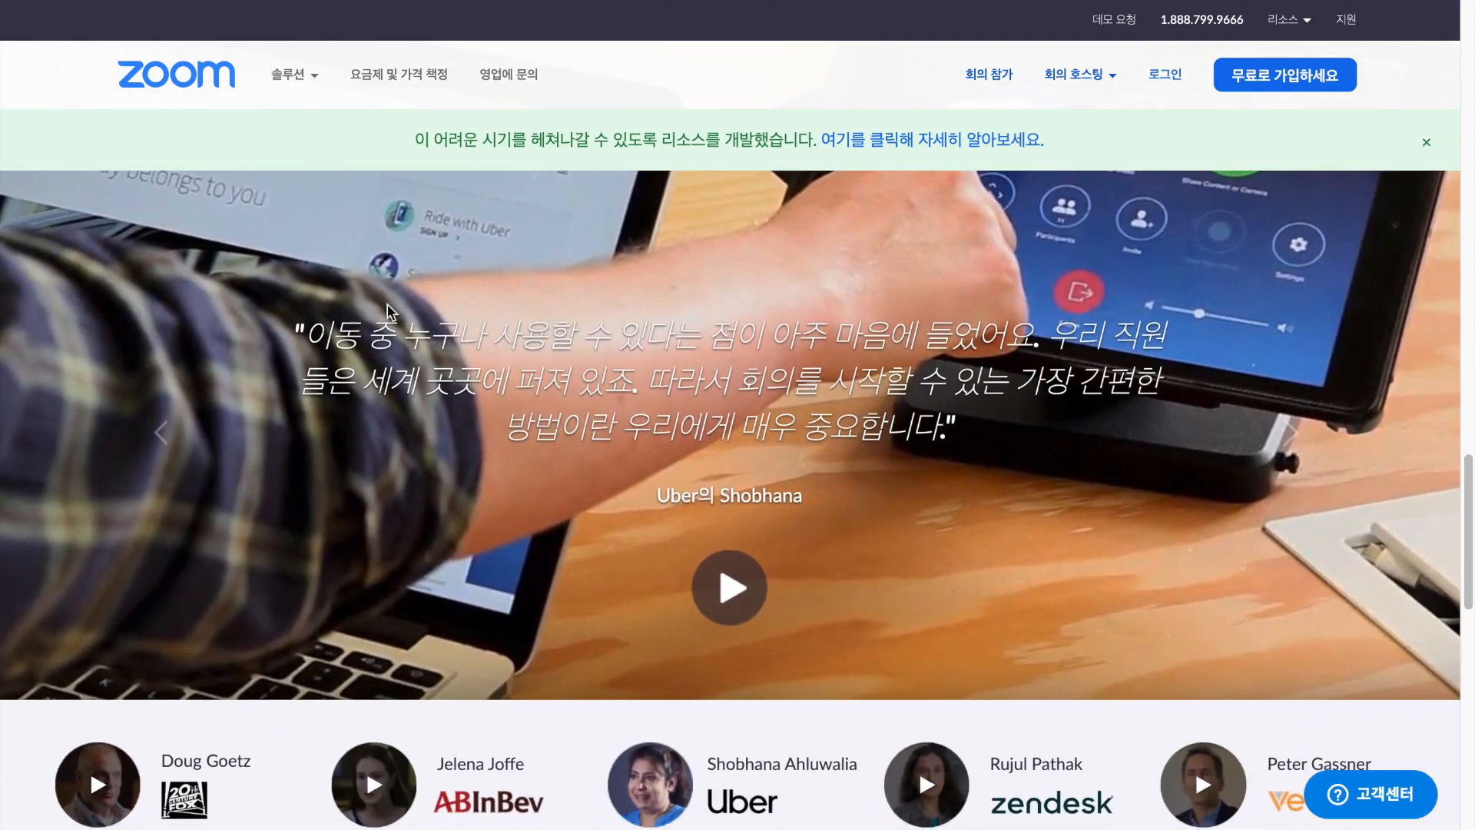
scroll(387, 308, down, 10)
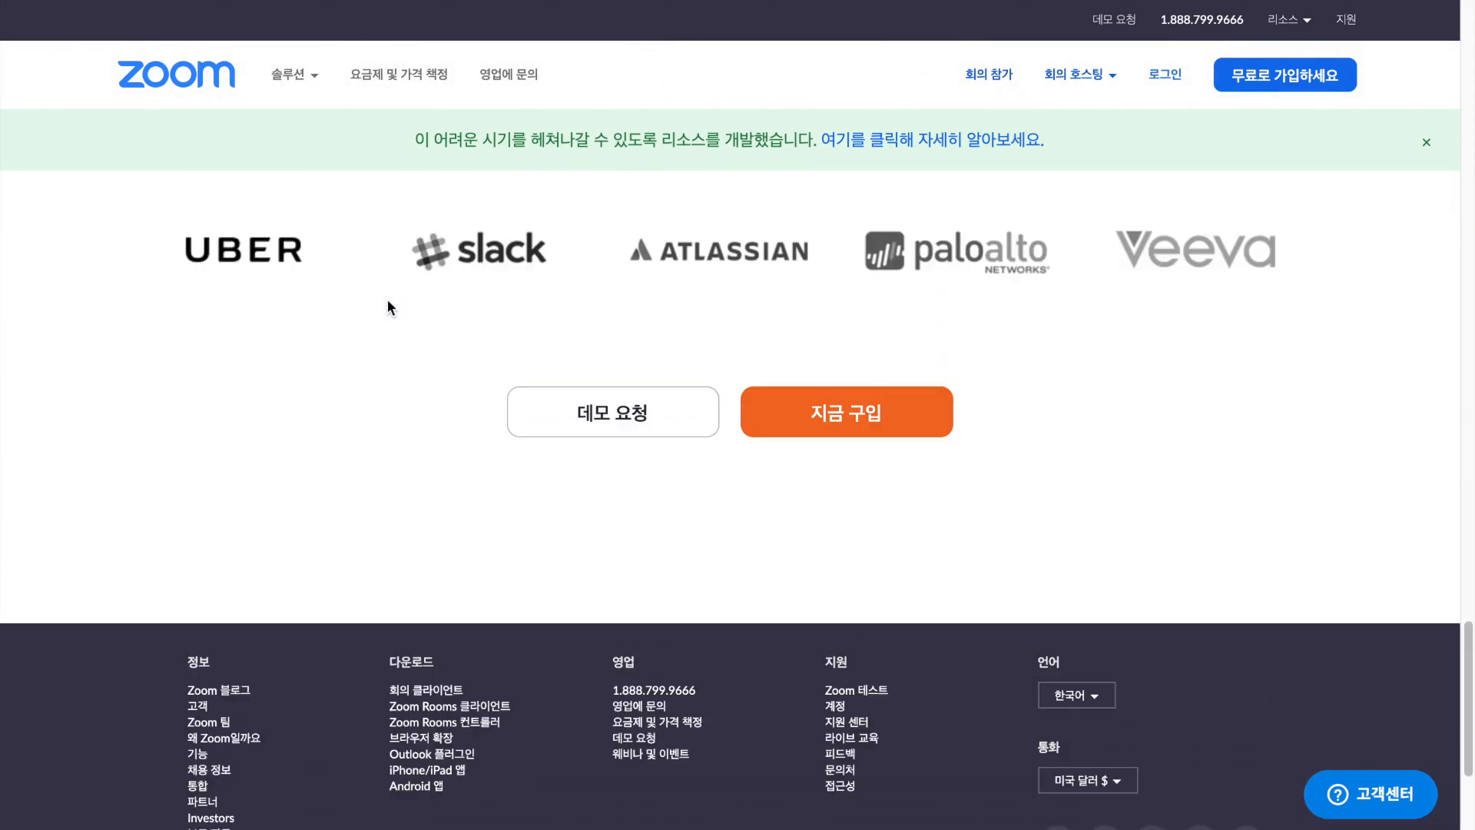
scroll(389, 303, up, 11)
Search Naver for zoom.us and open the official Zoom website from the results.
click(733, 676)
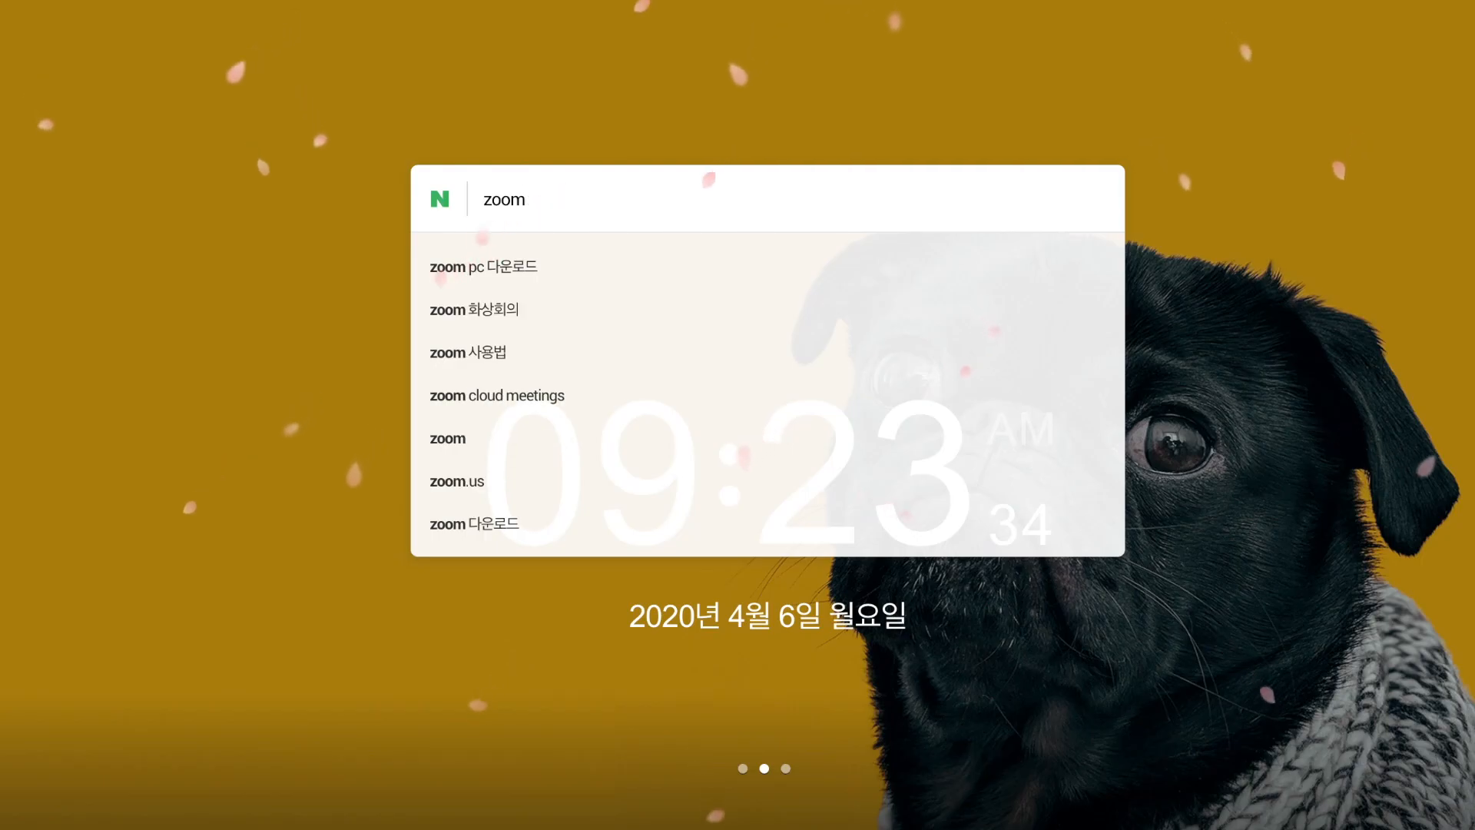
text(.us)
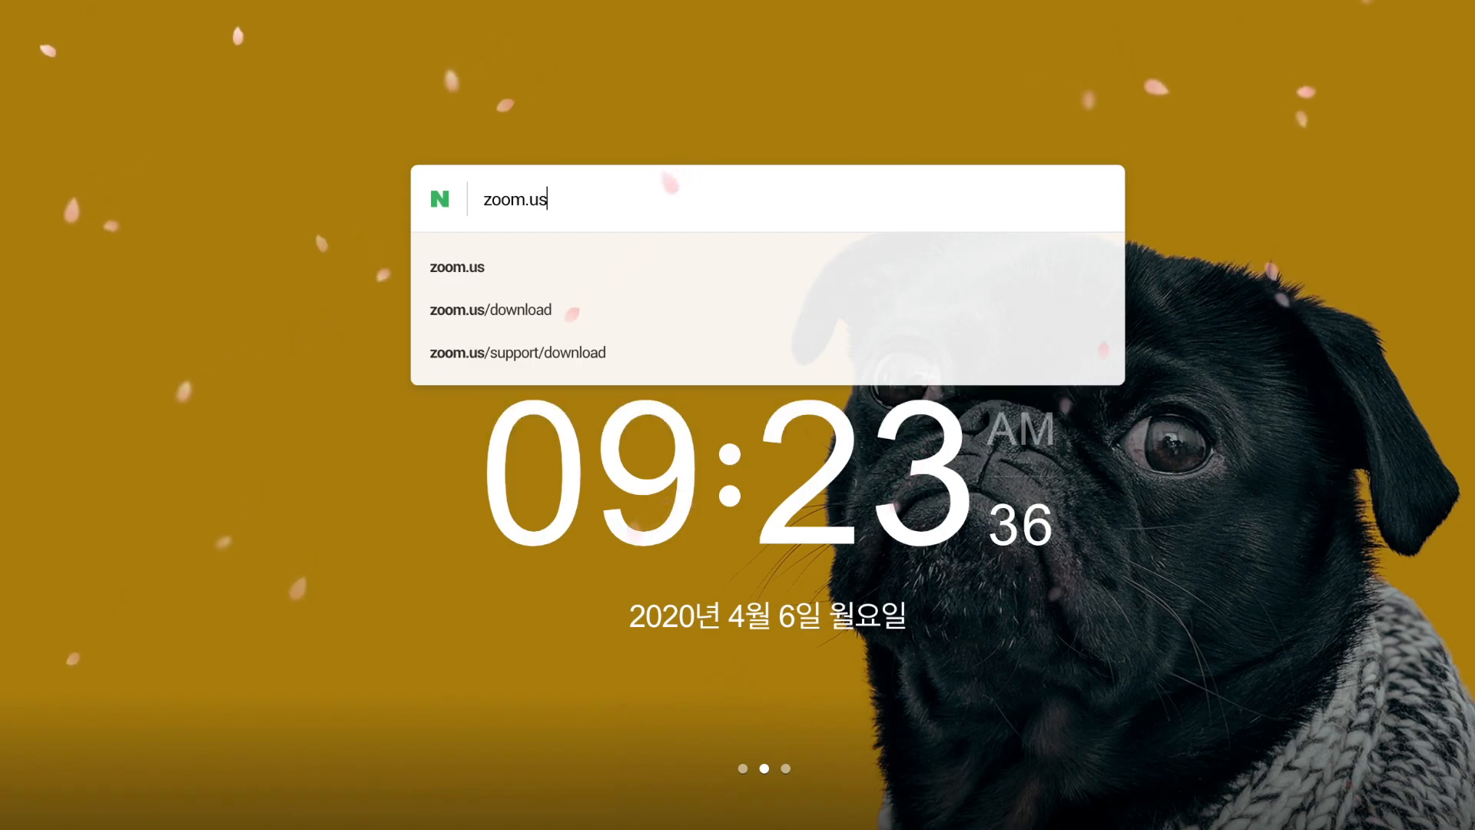
key(Return)
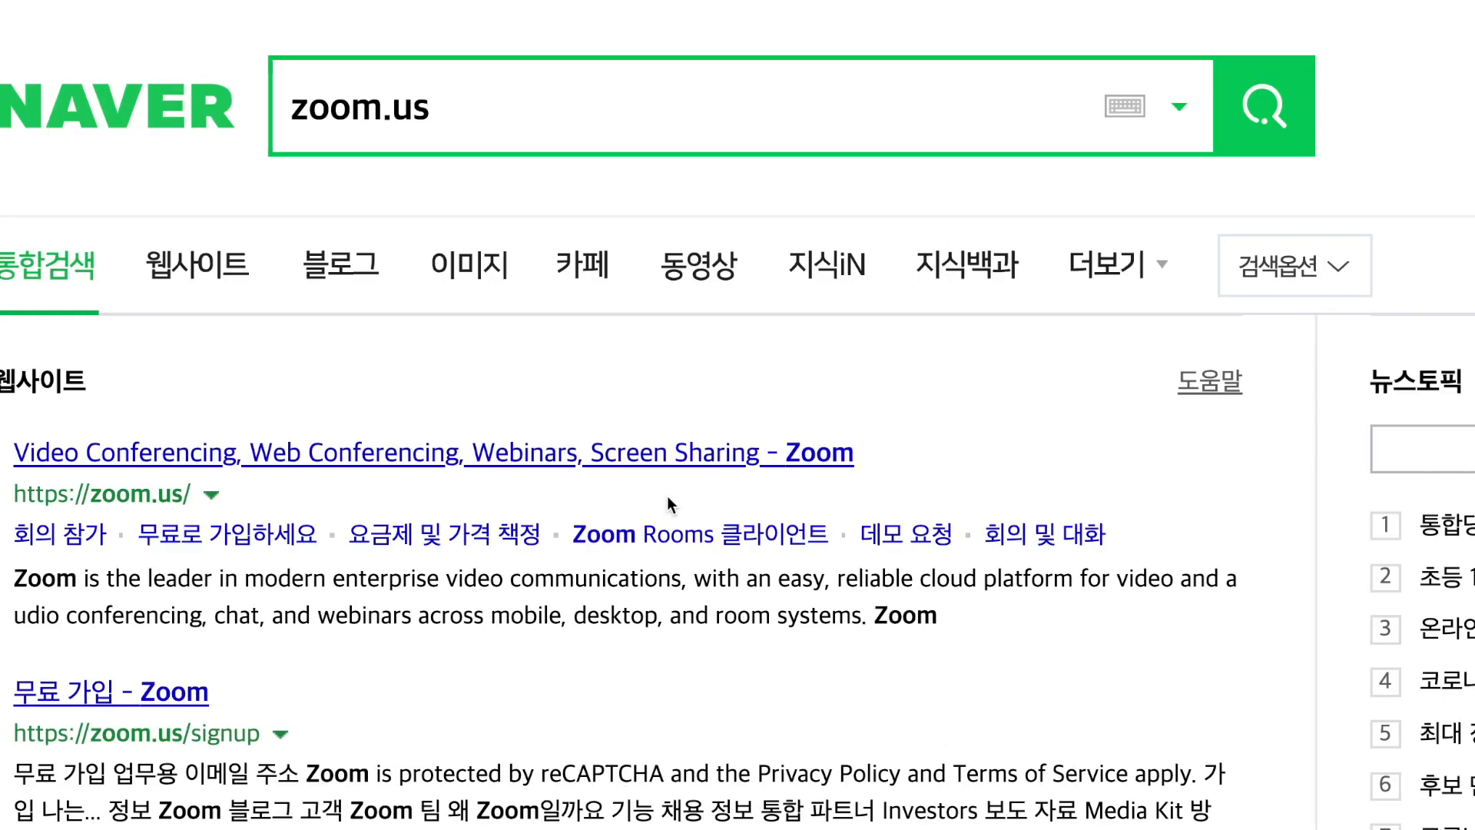
click(694, 469)
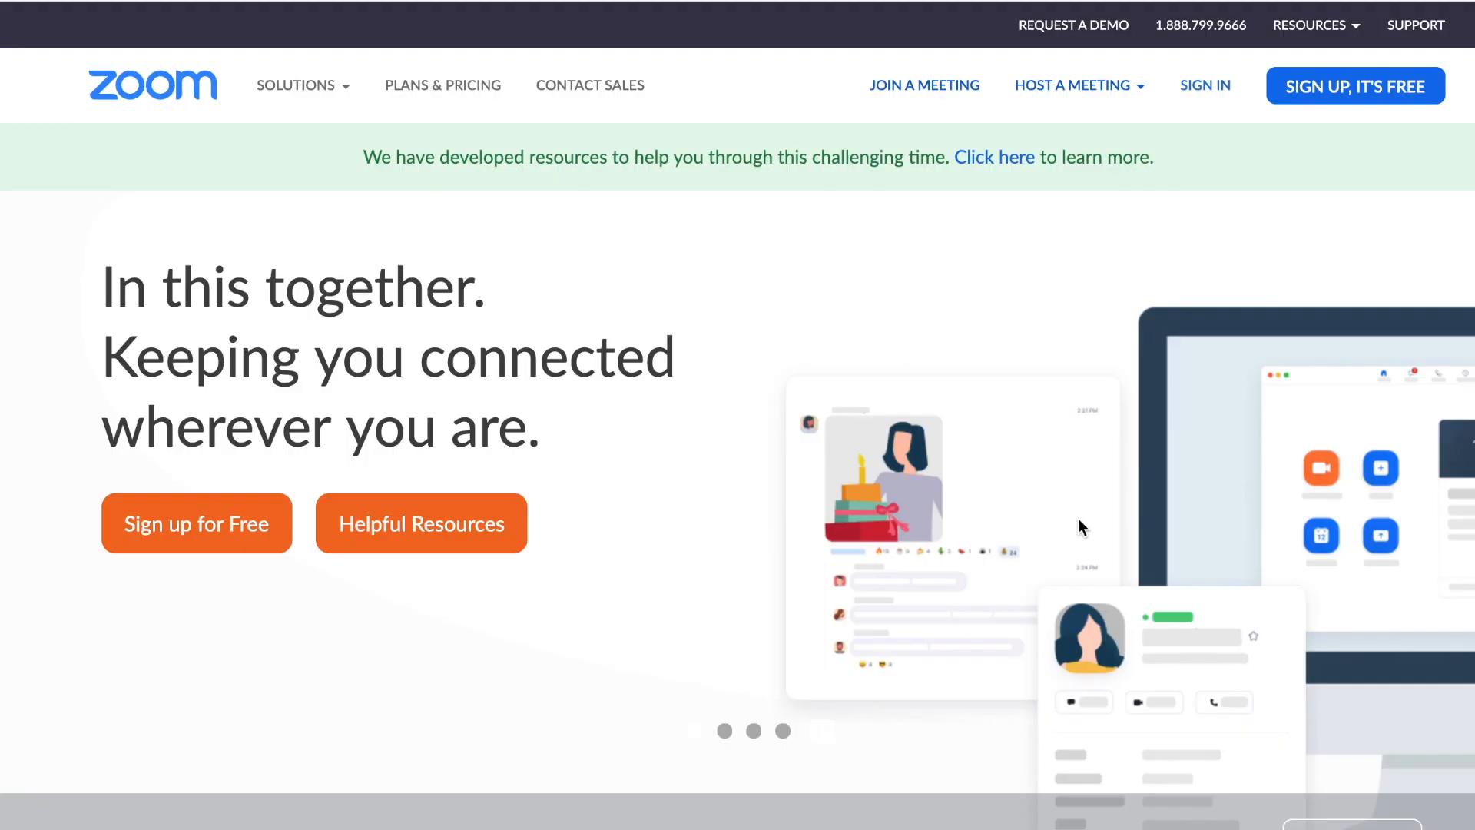
Switch the Zoom website to Korean and open the free sign-up page.
scroll(1079, 526, down, 20)
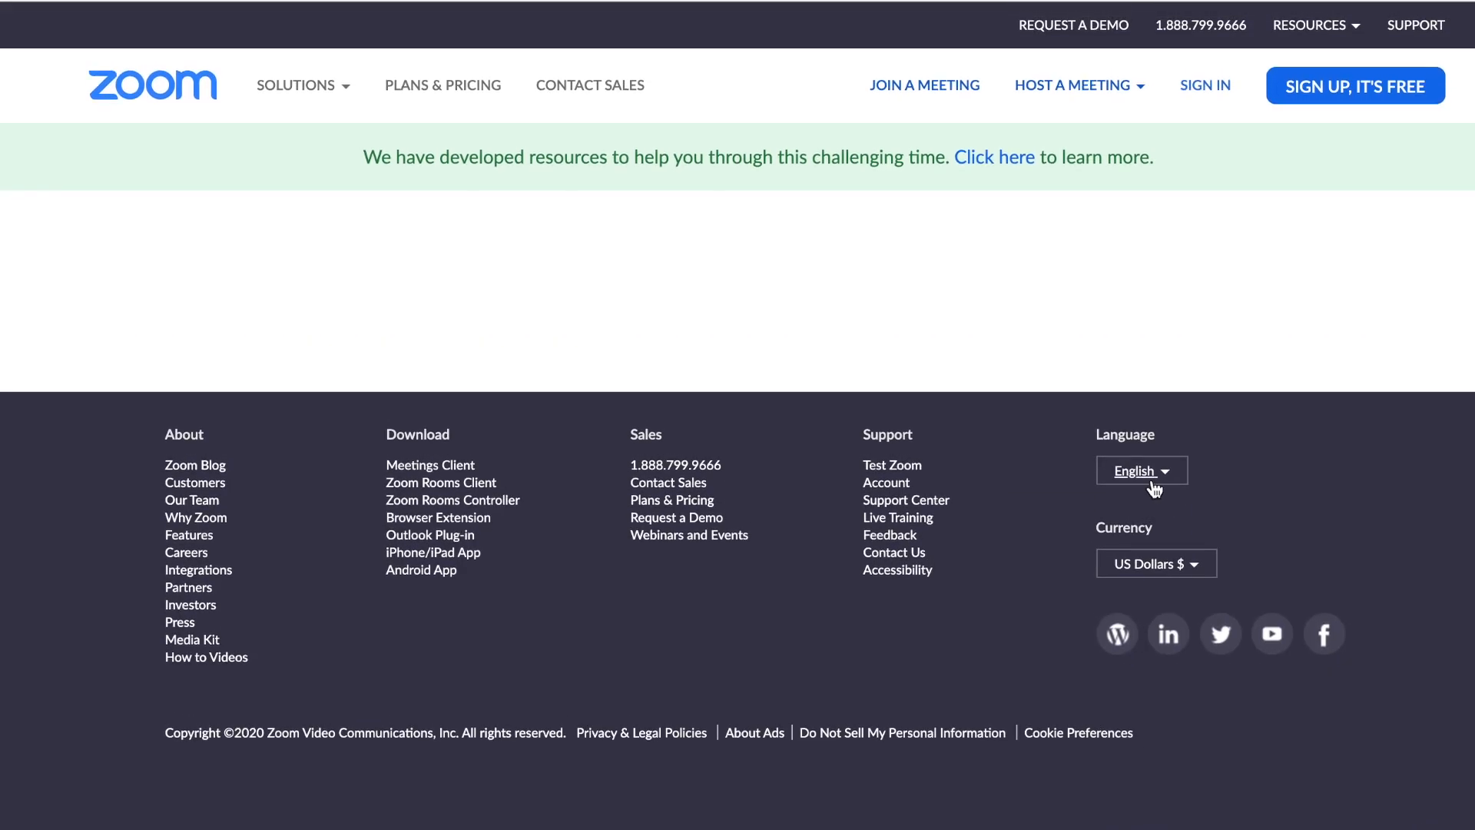
click(1154, 489)
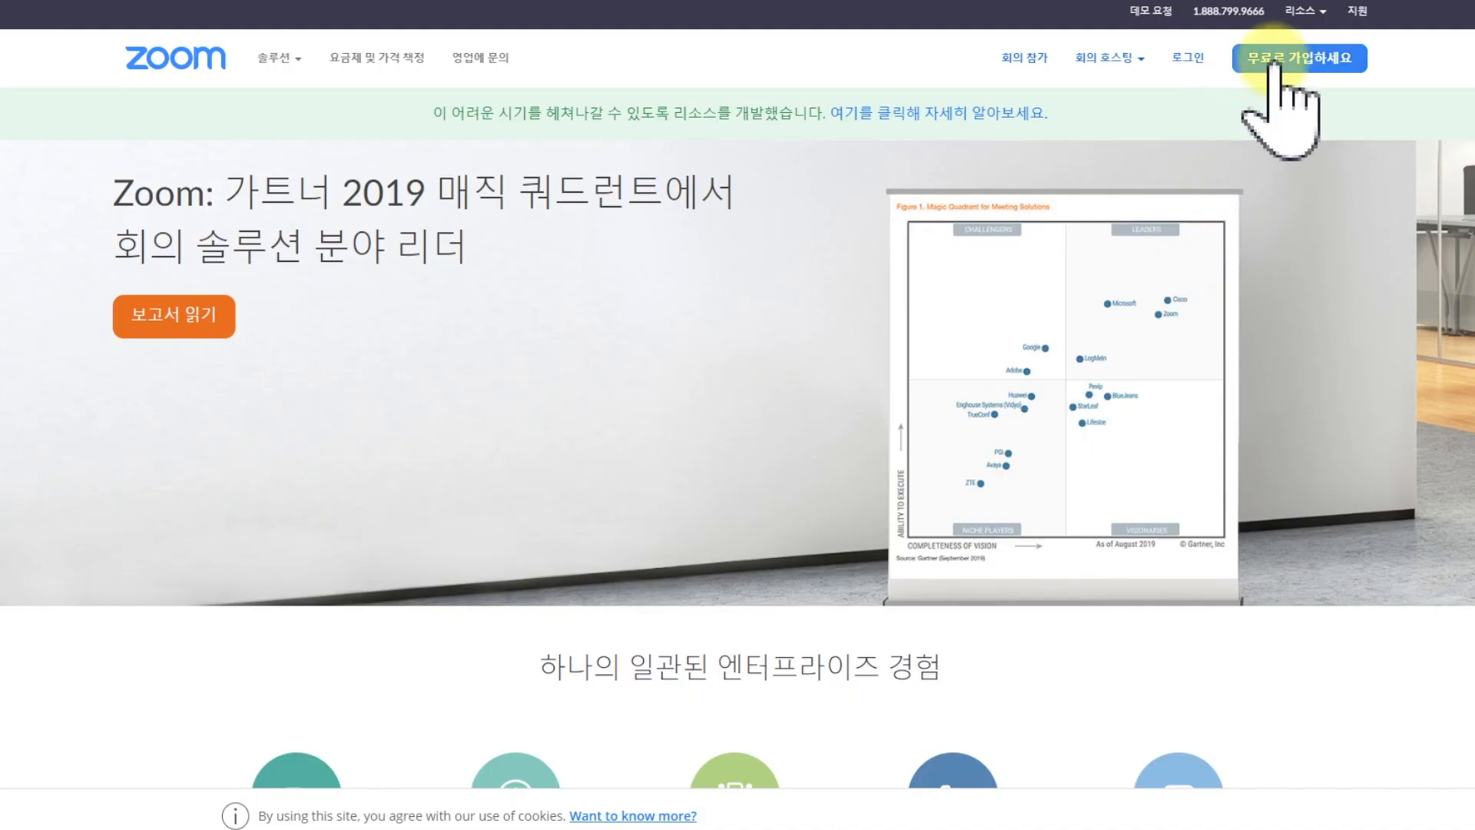
click(1279, 60)
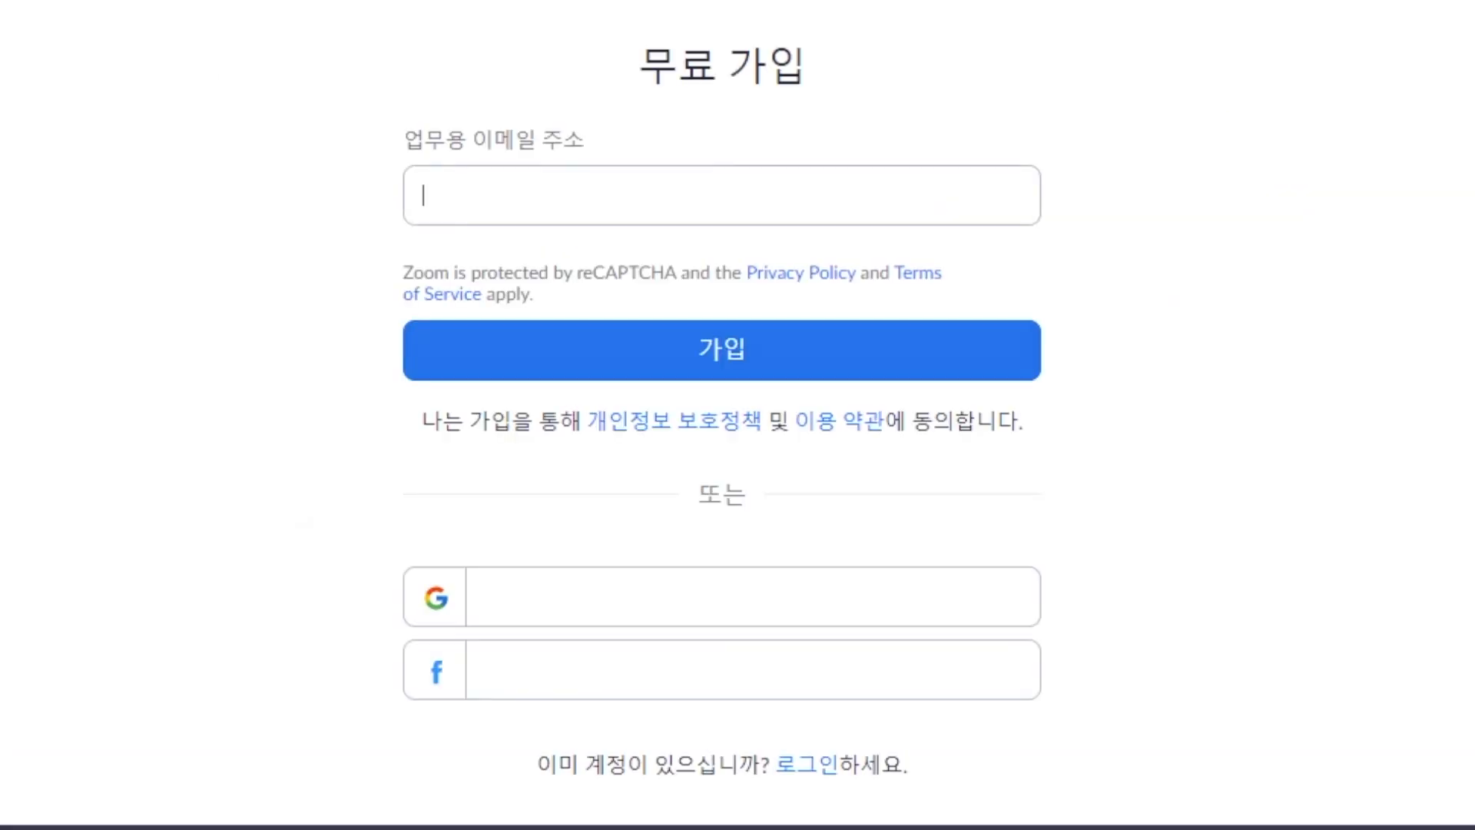
Enter the work e-mail address in the free sign-up form and submit it.
click(834, 204)
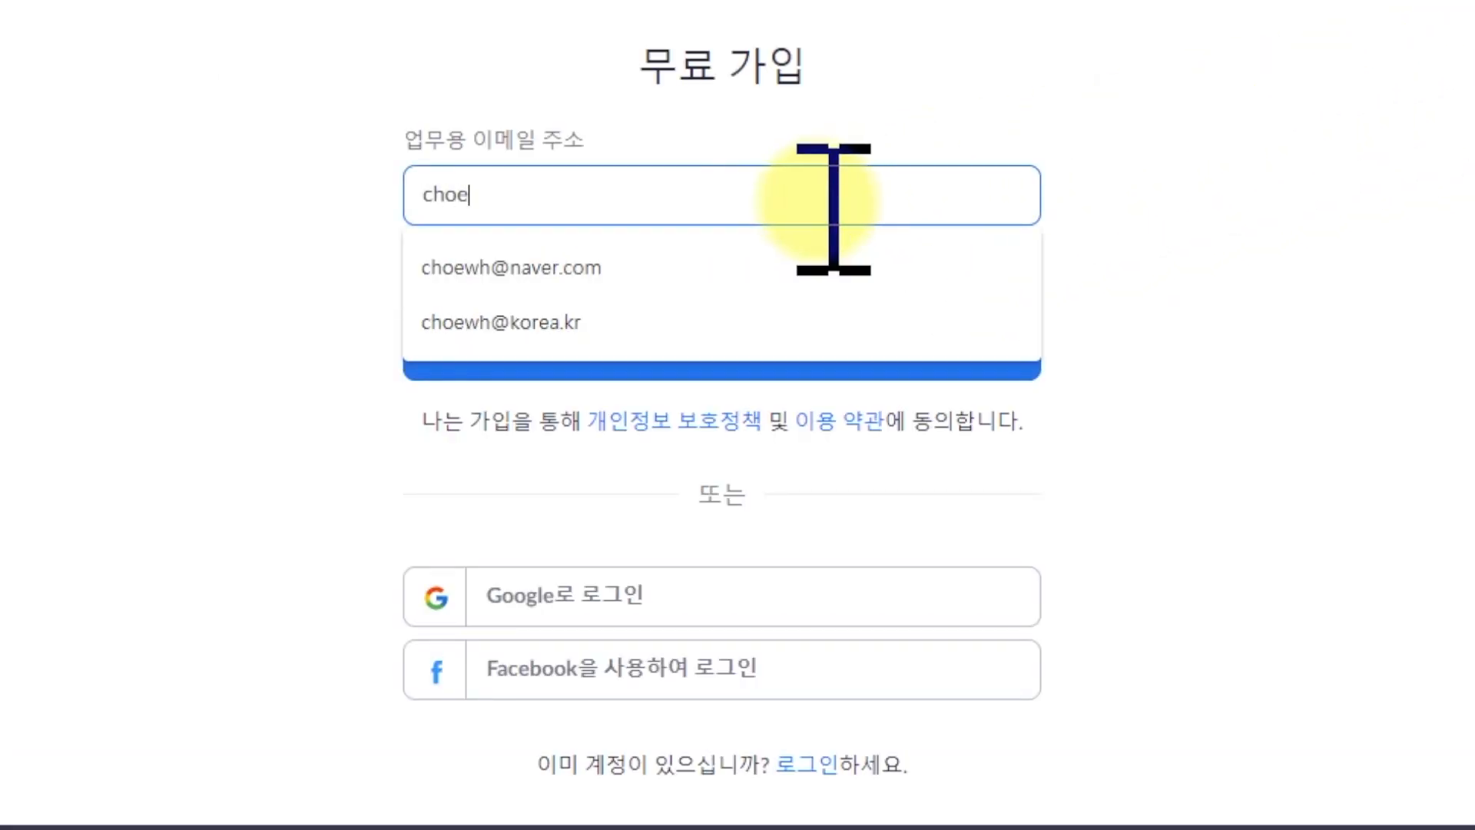
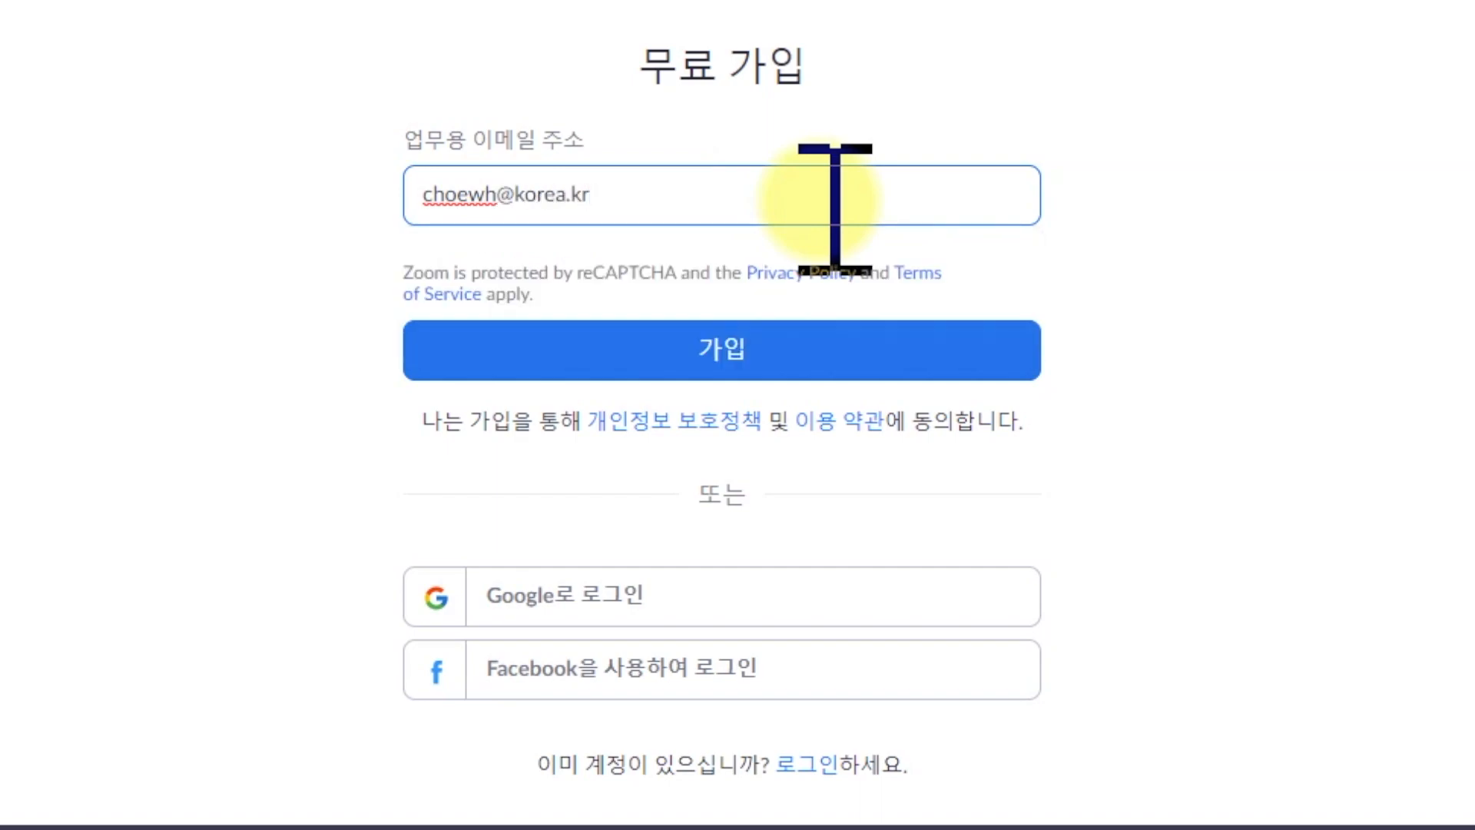
click(109, 289)
click(753, 368)
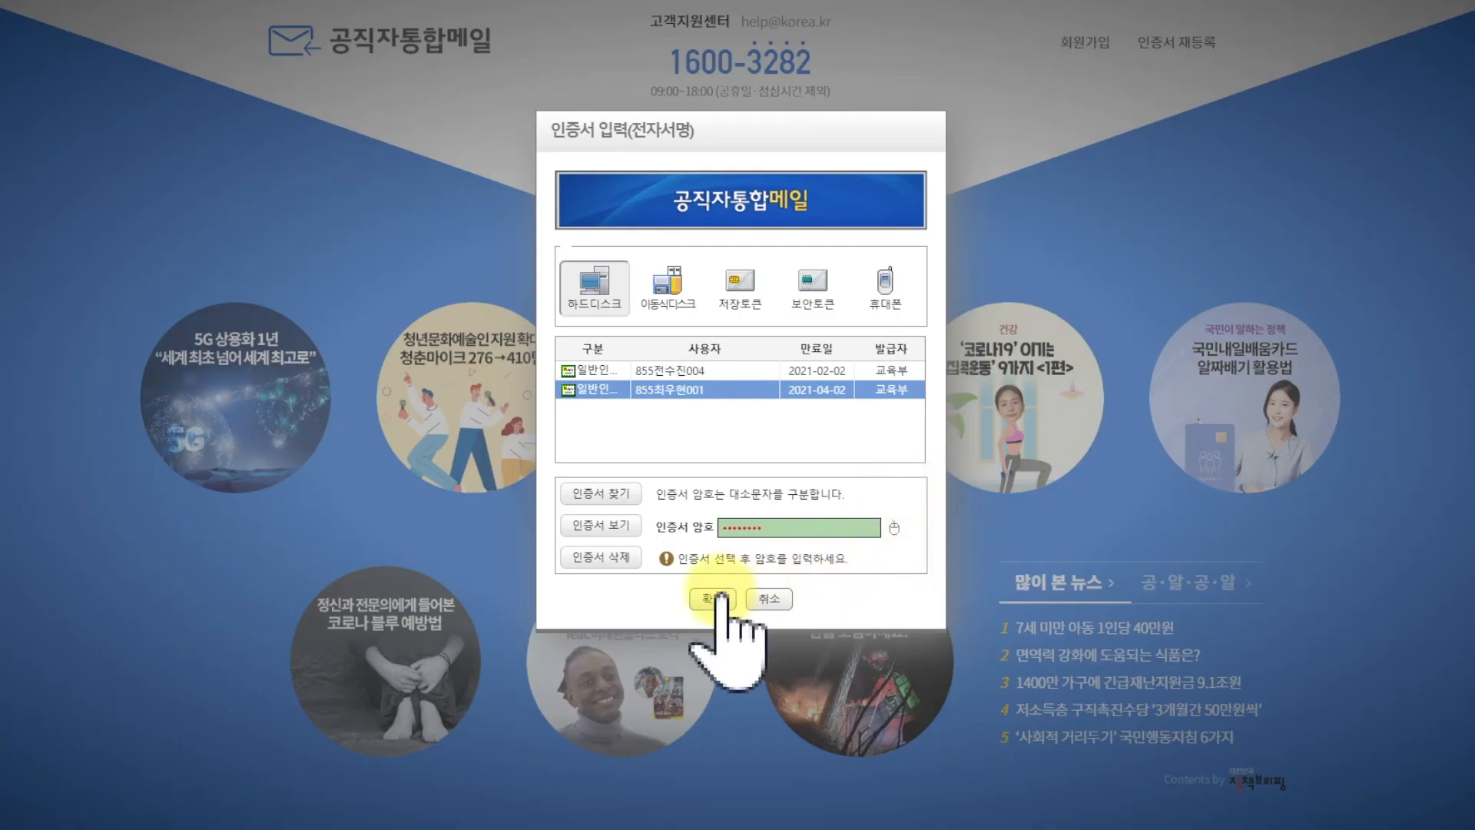
Activate the account from the Zoom activation e-mail, fill in the password confirmation and continue the registration.
click(720, 598)
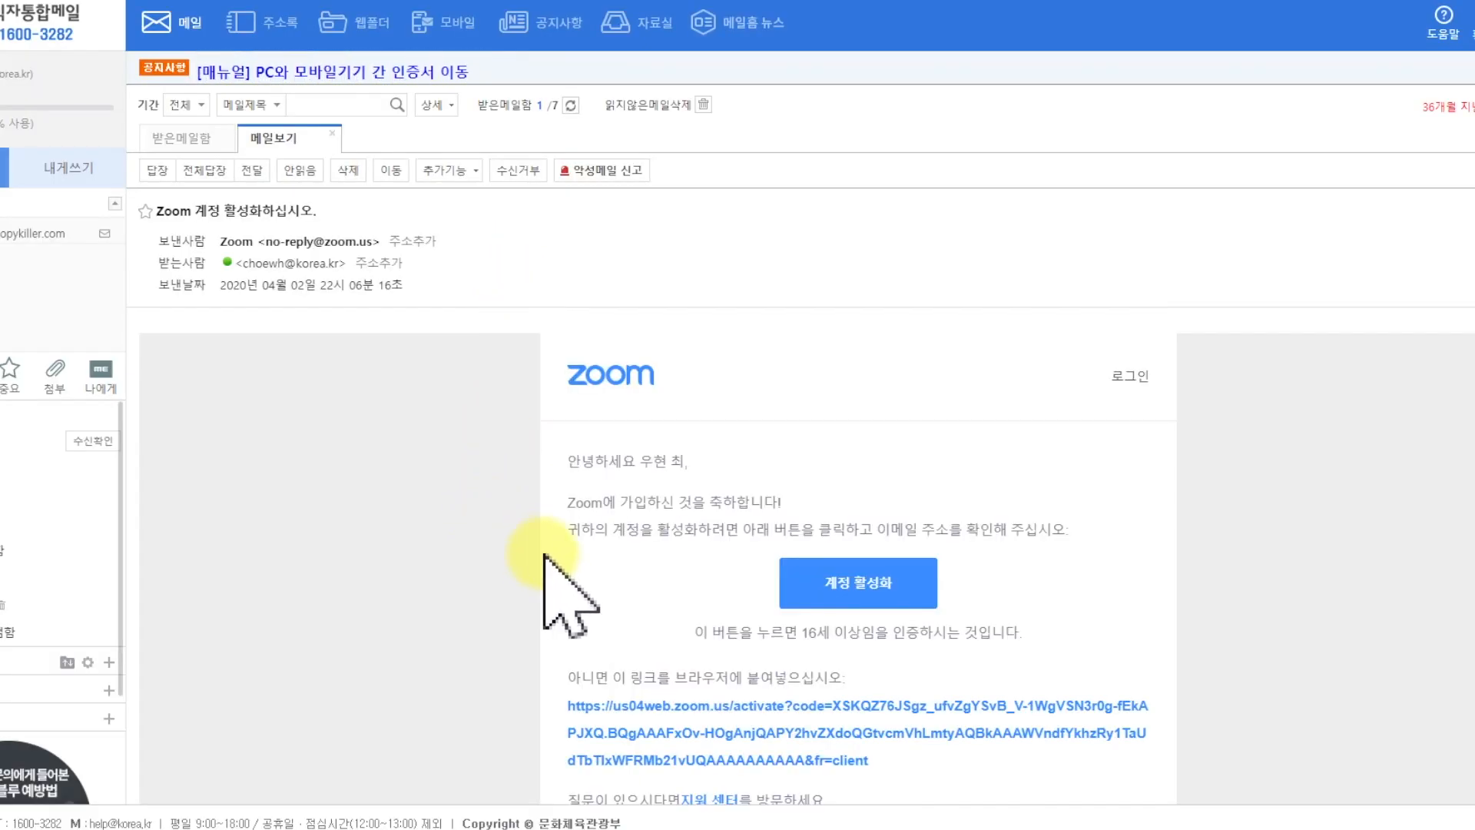
click(867, 586)
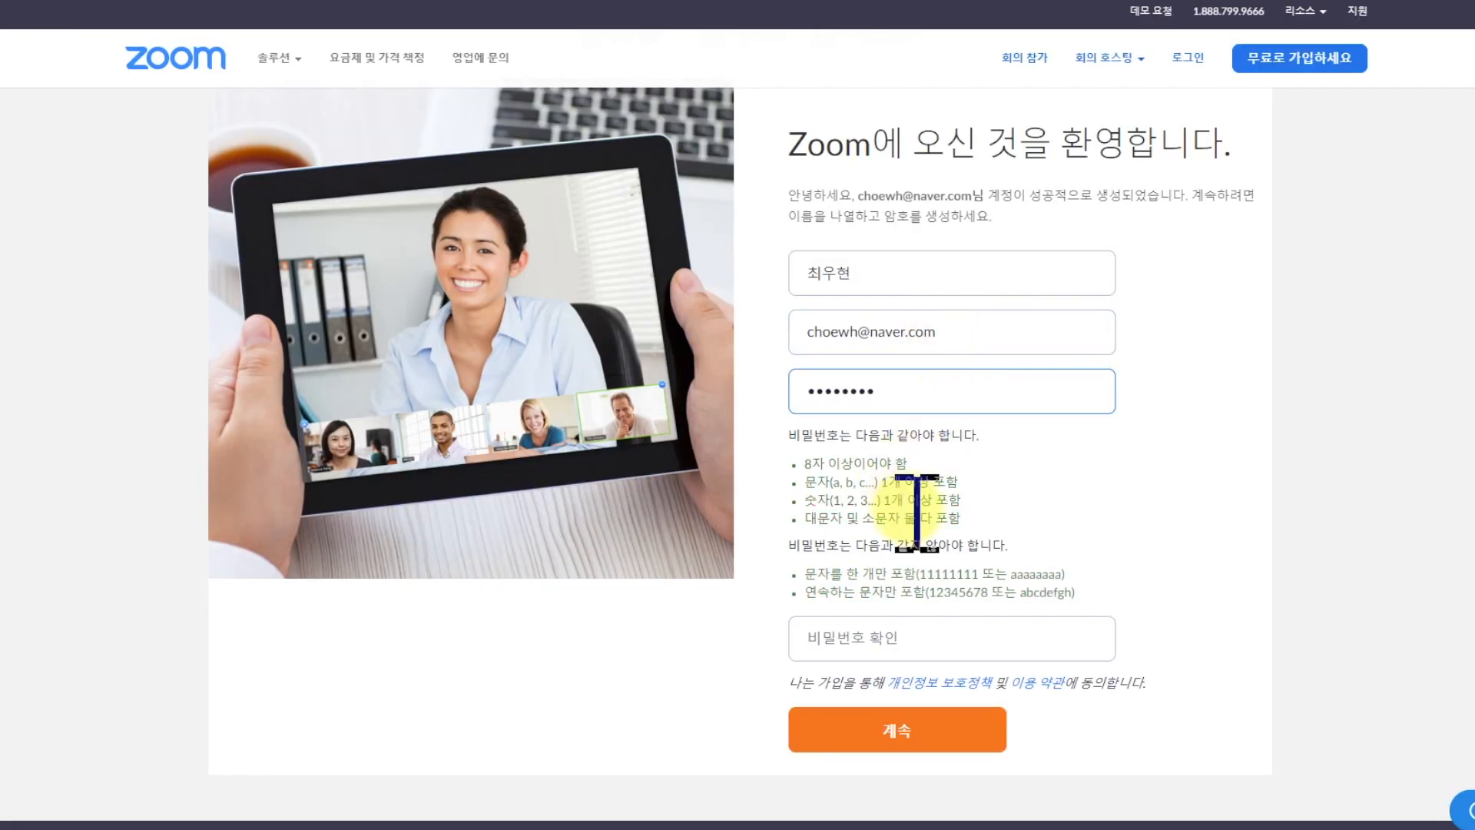
click(967, 646)
text(••)
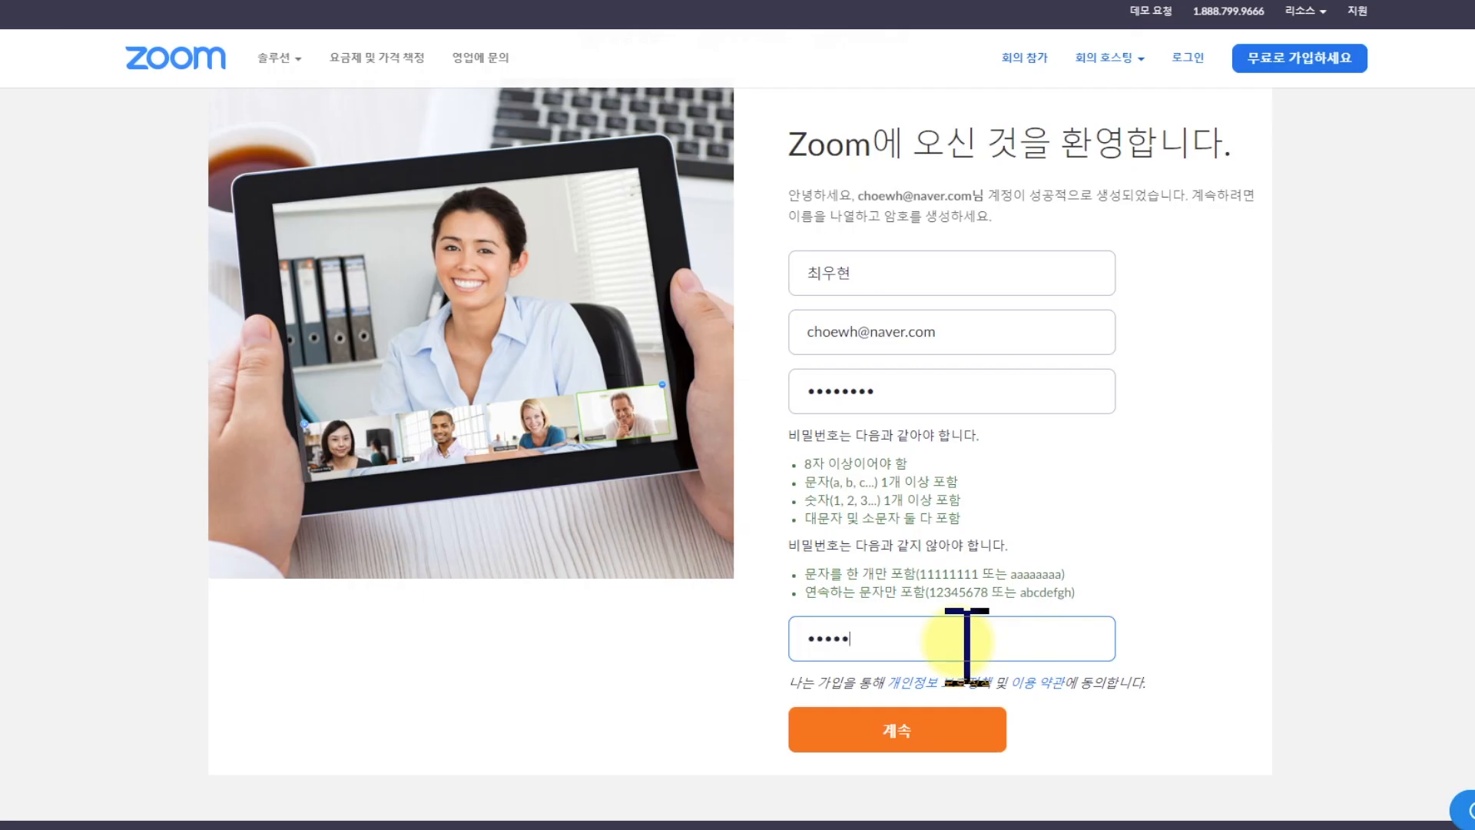
click(919, 730)
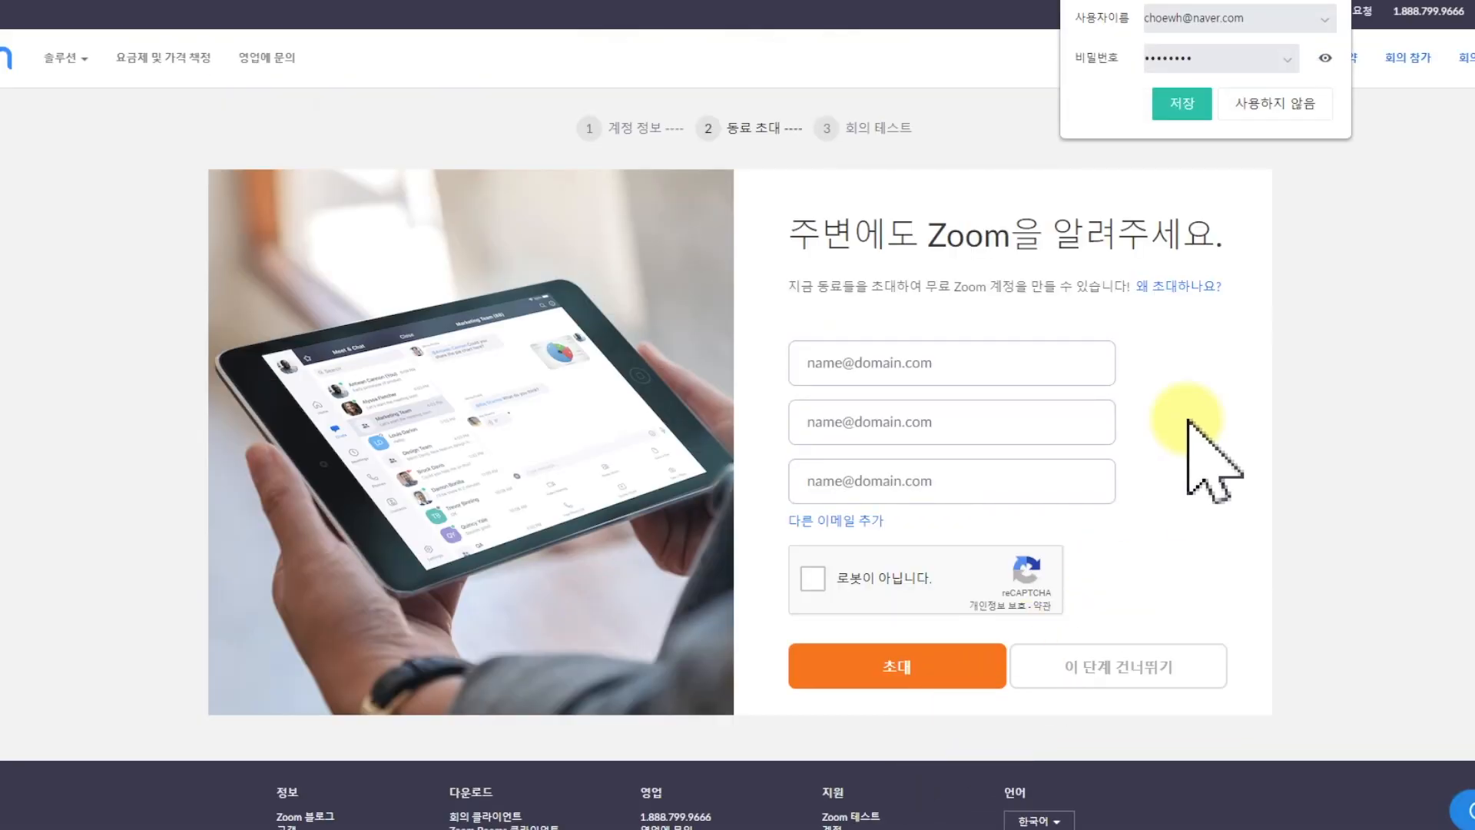
Complete the robot check, skip inviting colleagues and start the test meeting.
click(1222, 99)
click(813, 578)
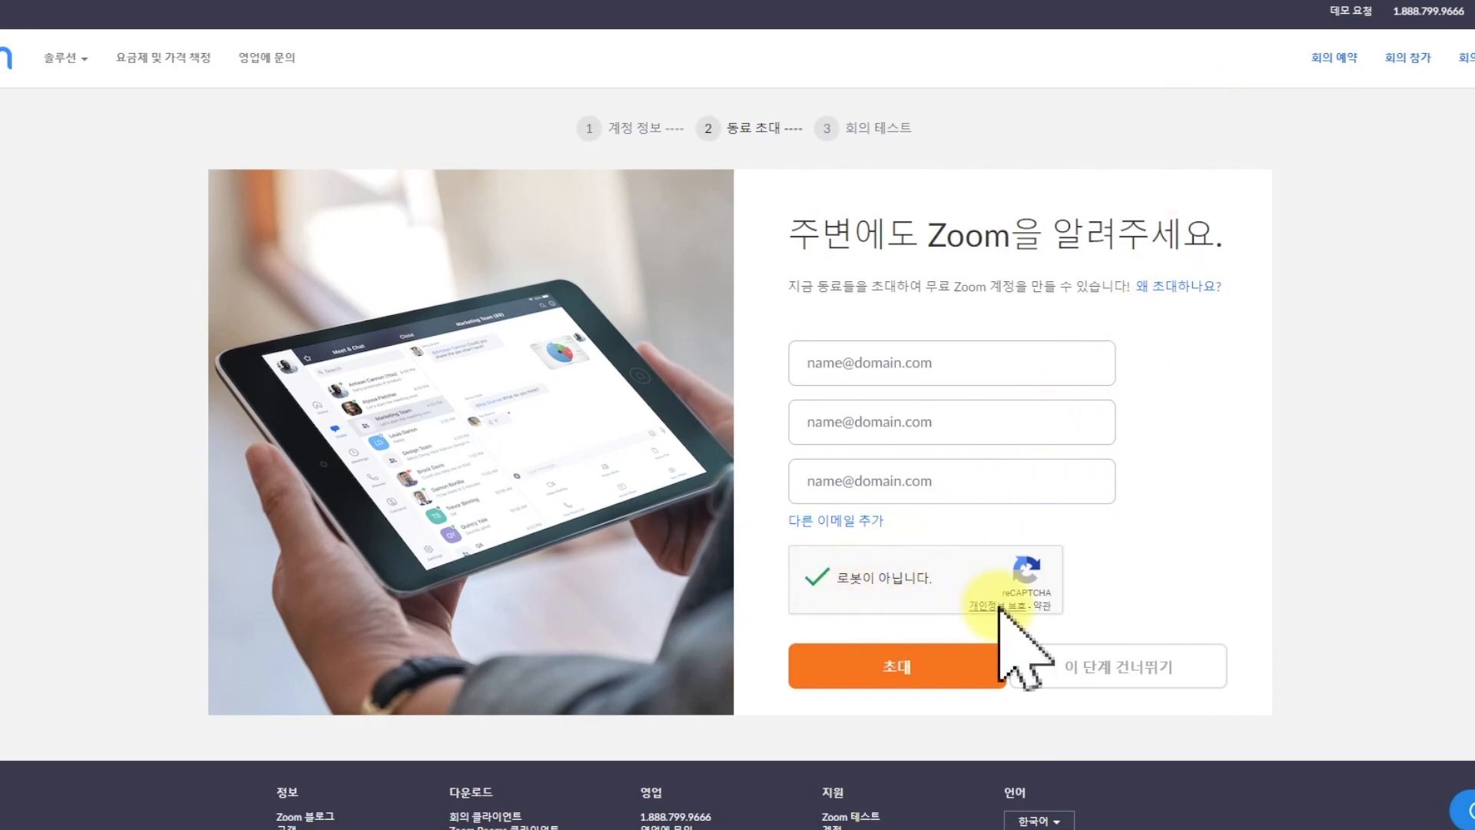
click(1145, 662)
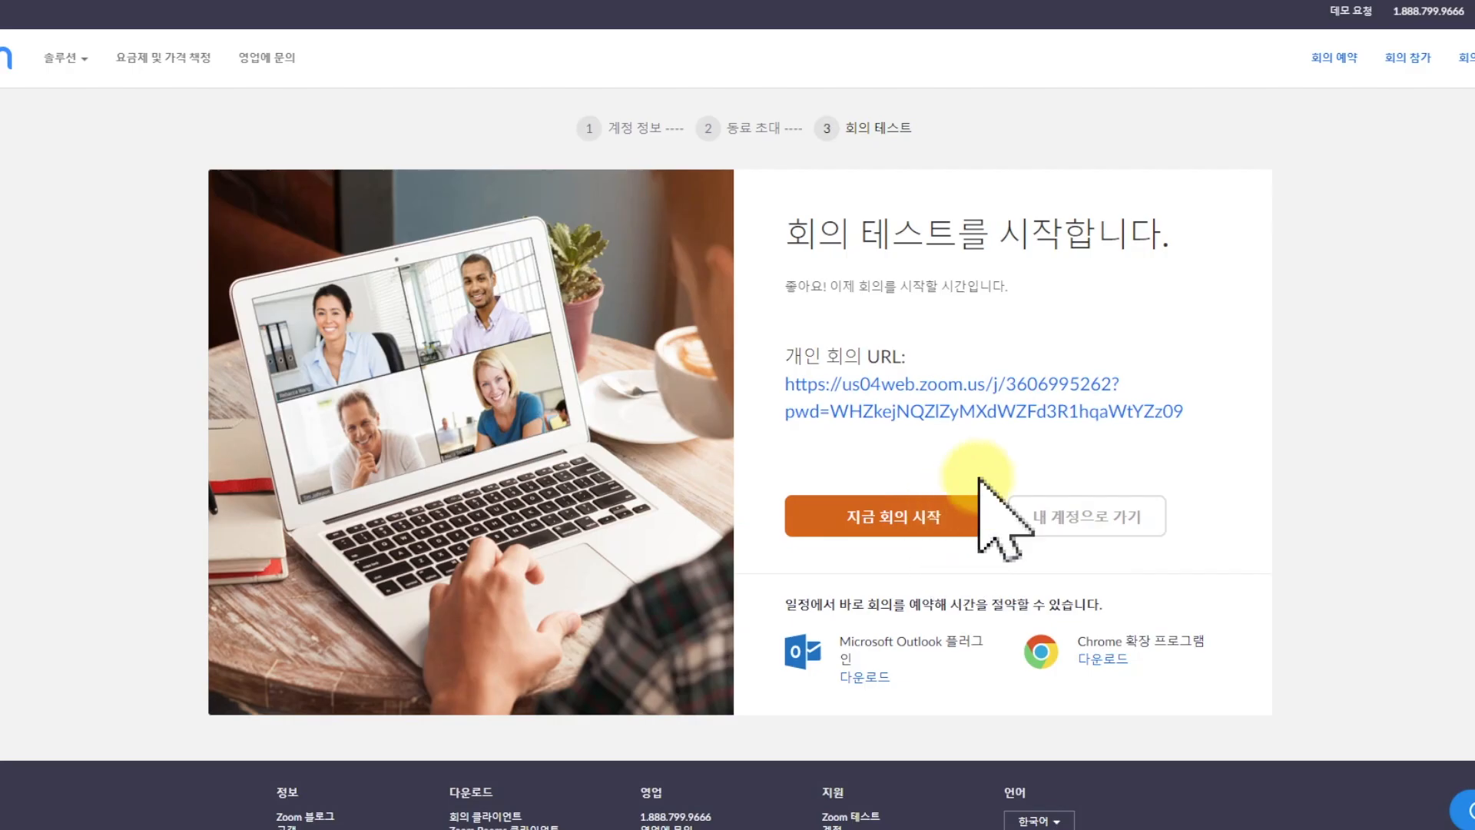
click(965, 514)
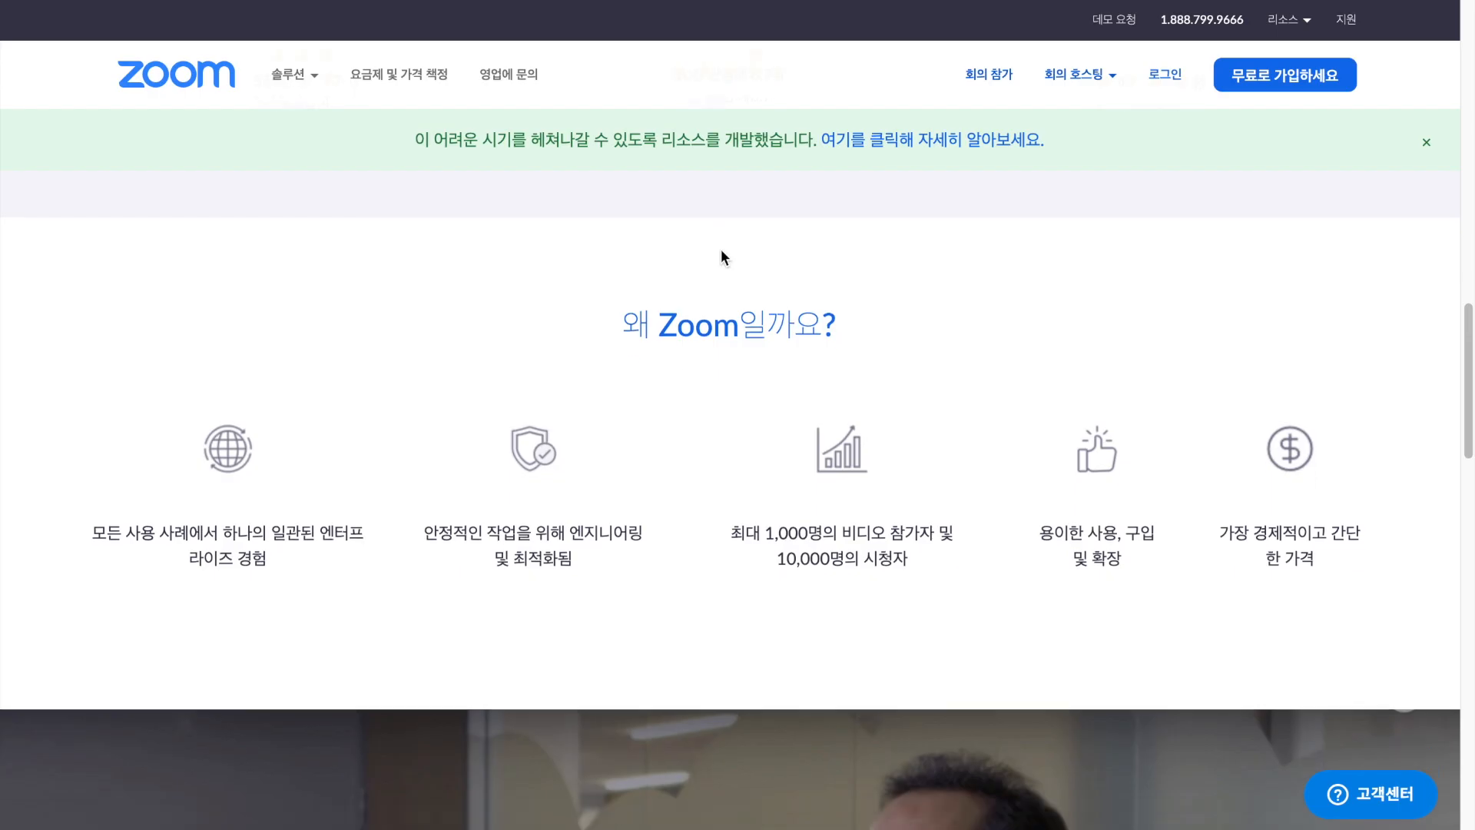
Open the meeting client download page from the Zoom site's footer and download the Zoom client for meetings.
scroll(721, 253, down, 10)
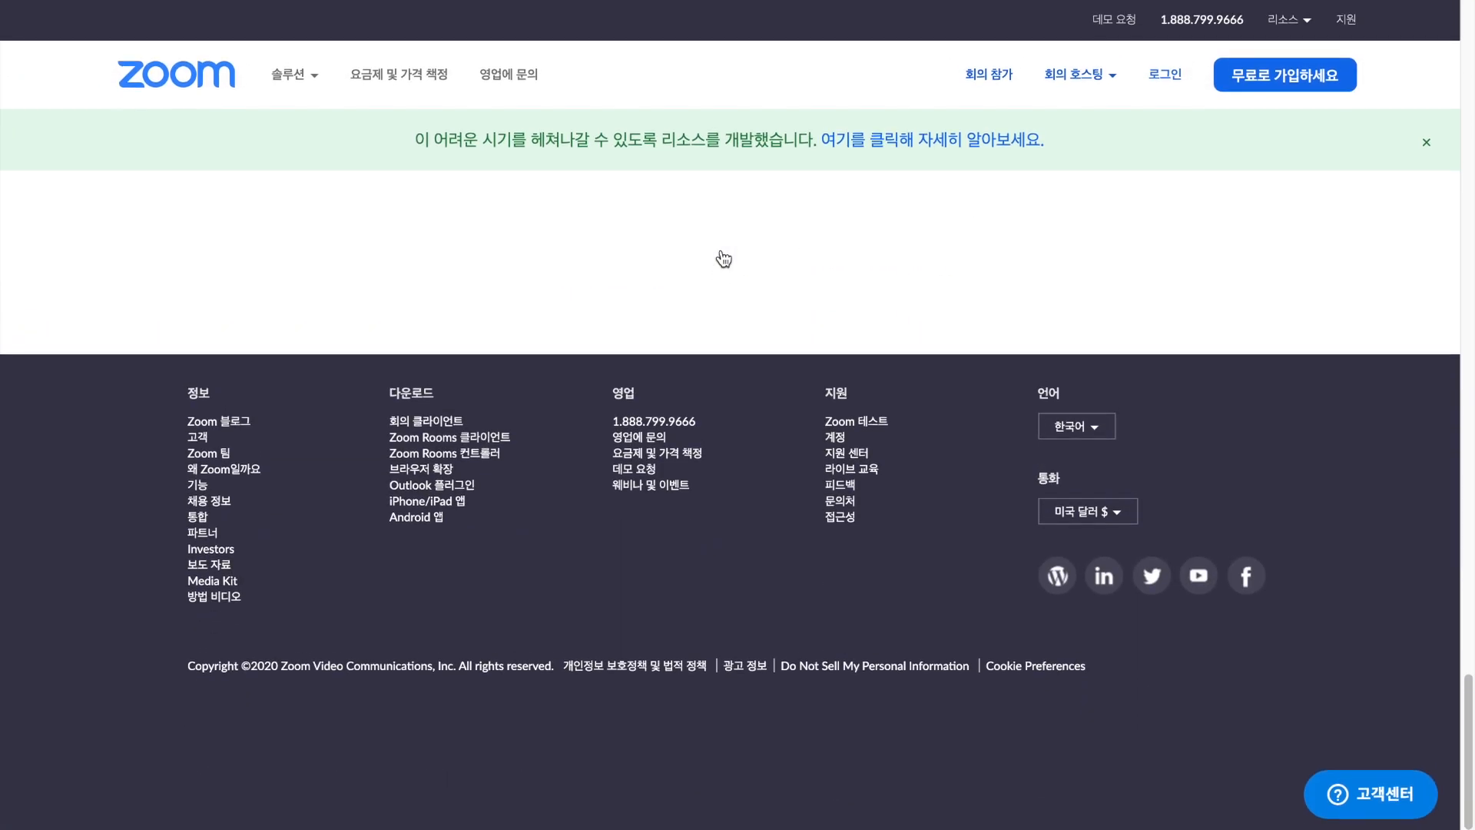
click(438, 424)
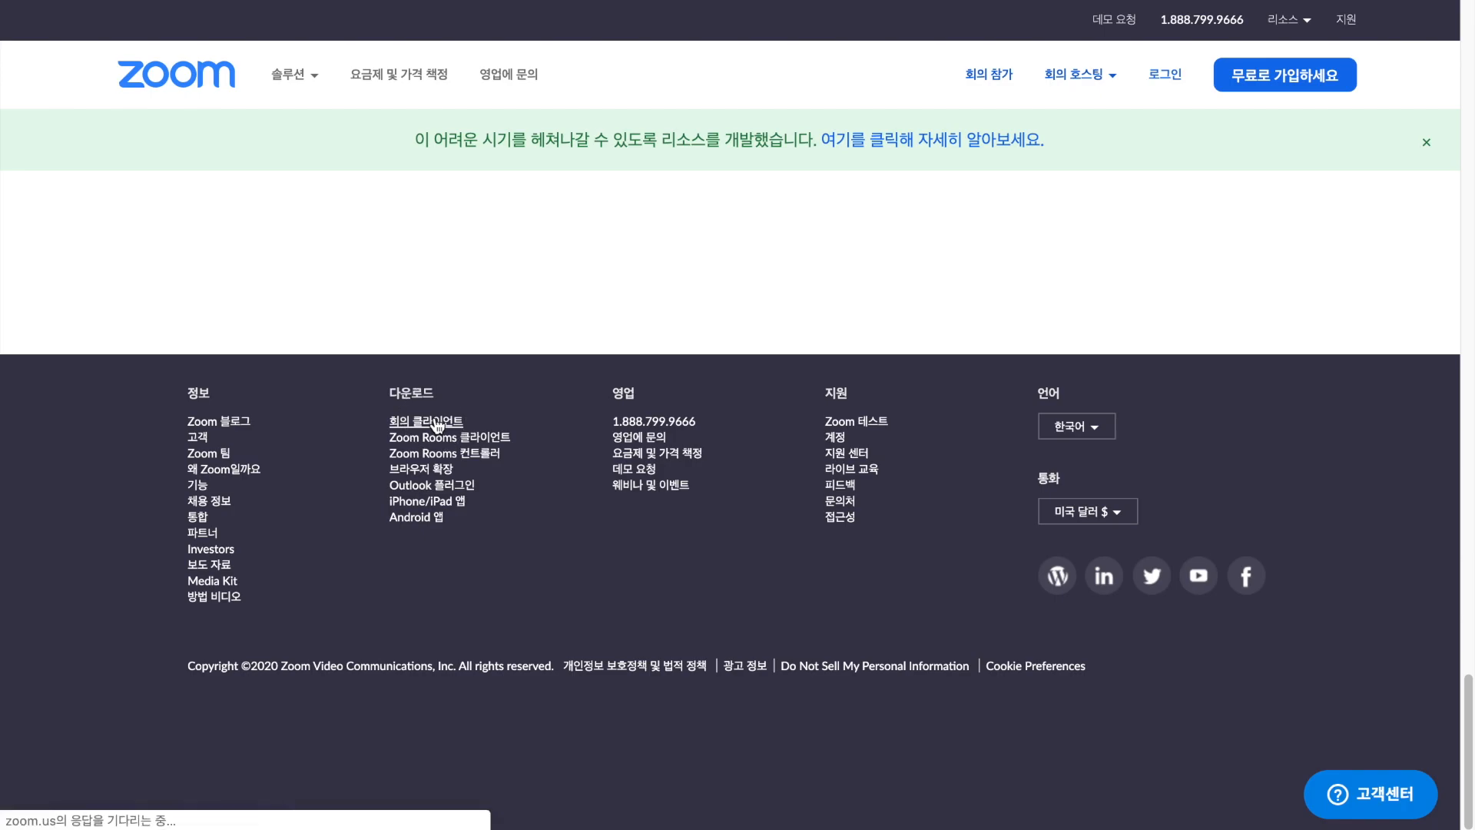
scroll(437, 427, up, 2)
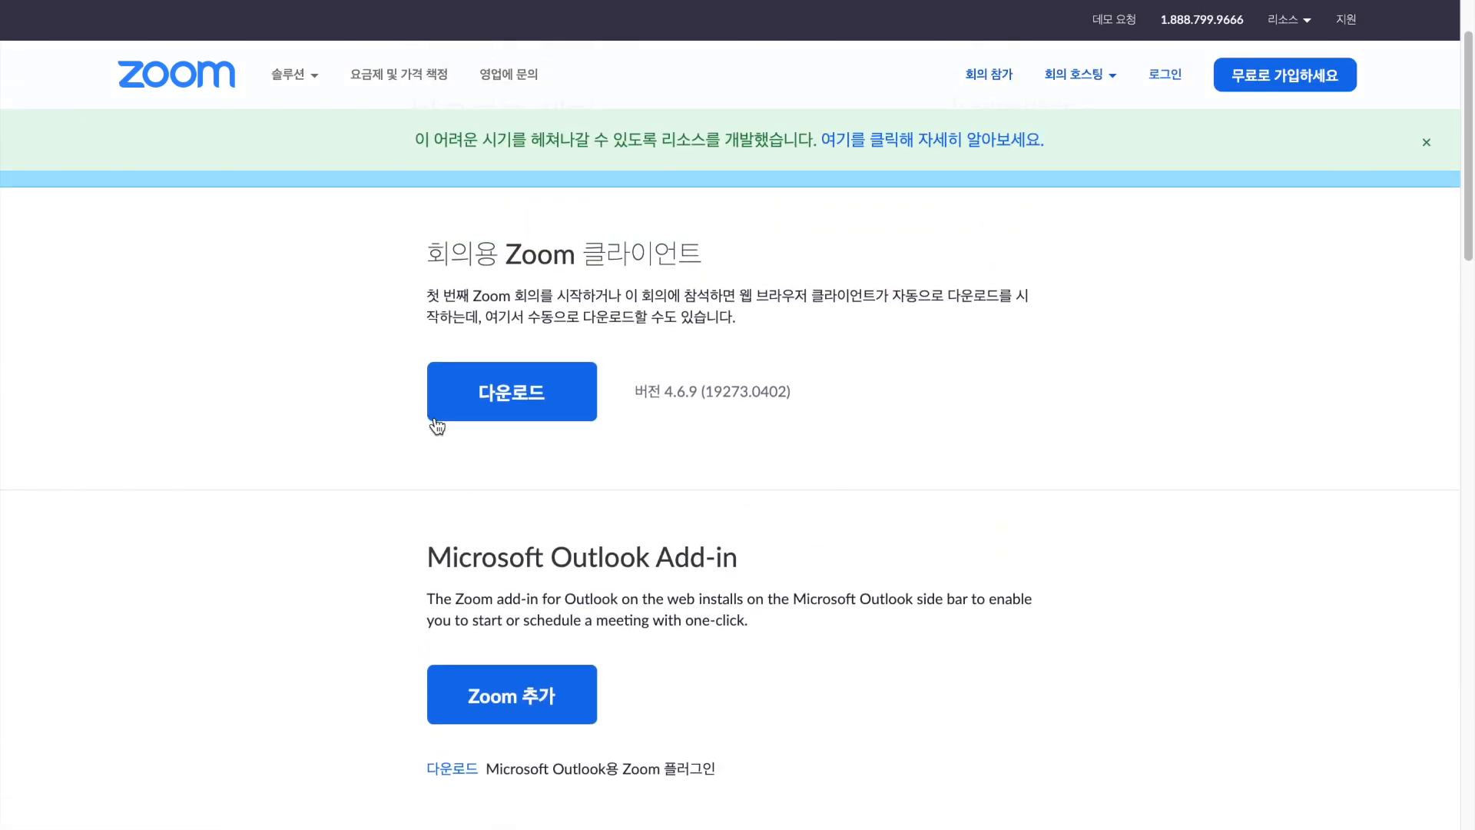
click(491, 402)
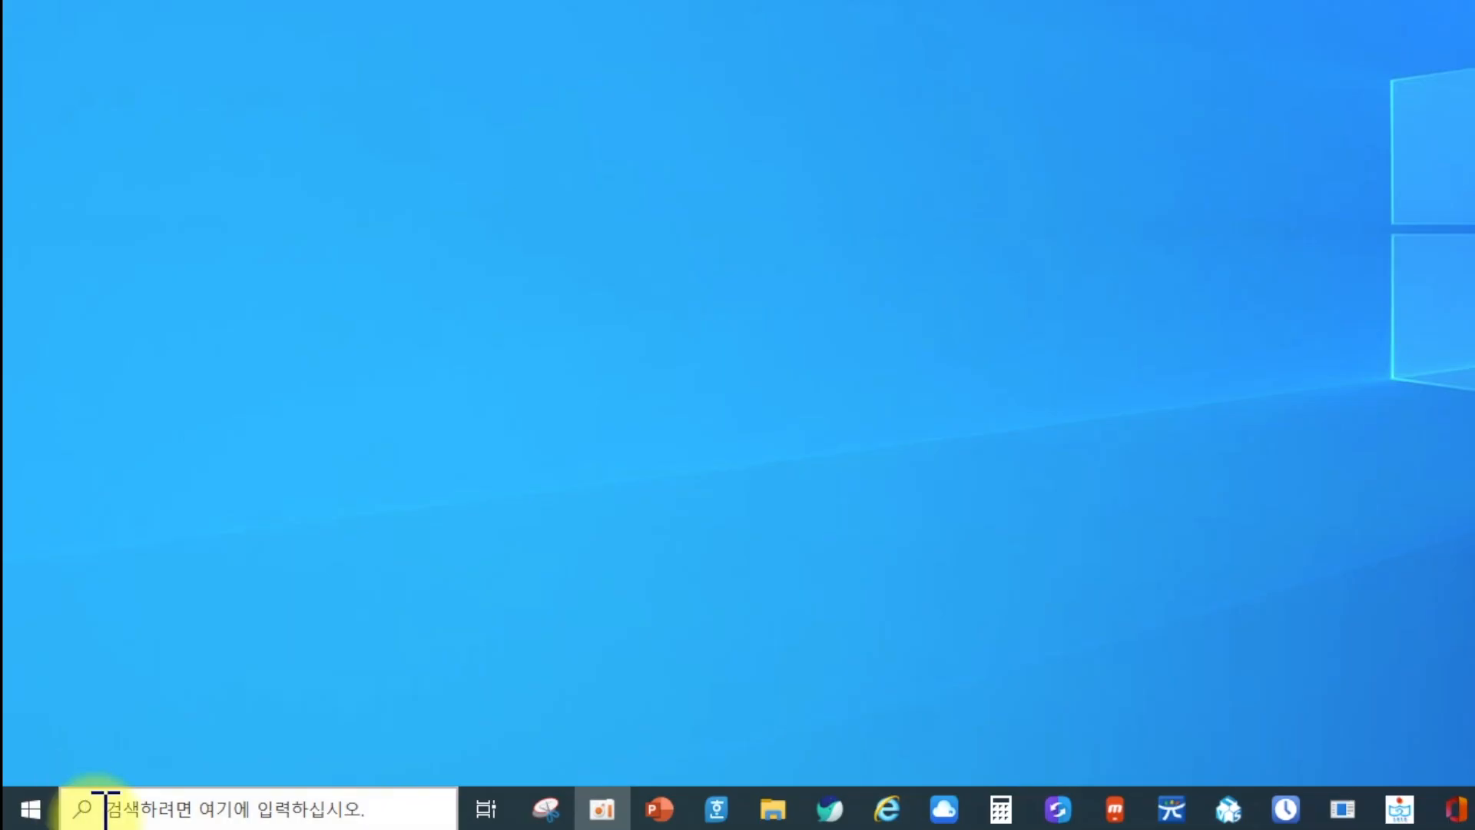
Find Start Zoom by searching Windows for "start", launch it and pin Zoom to the taskbar.
click(238, 807)
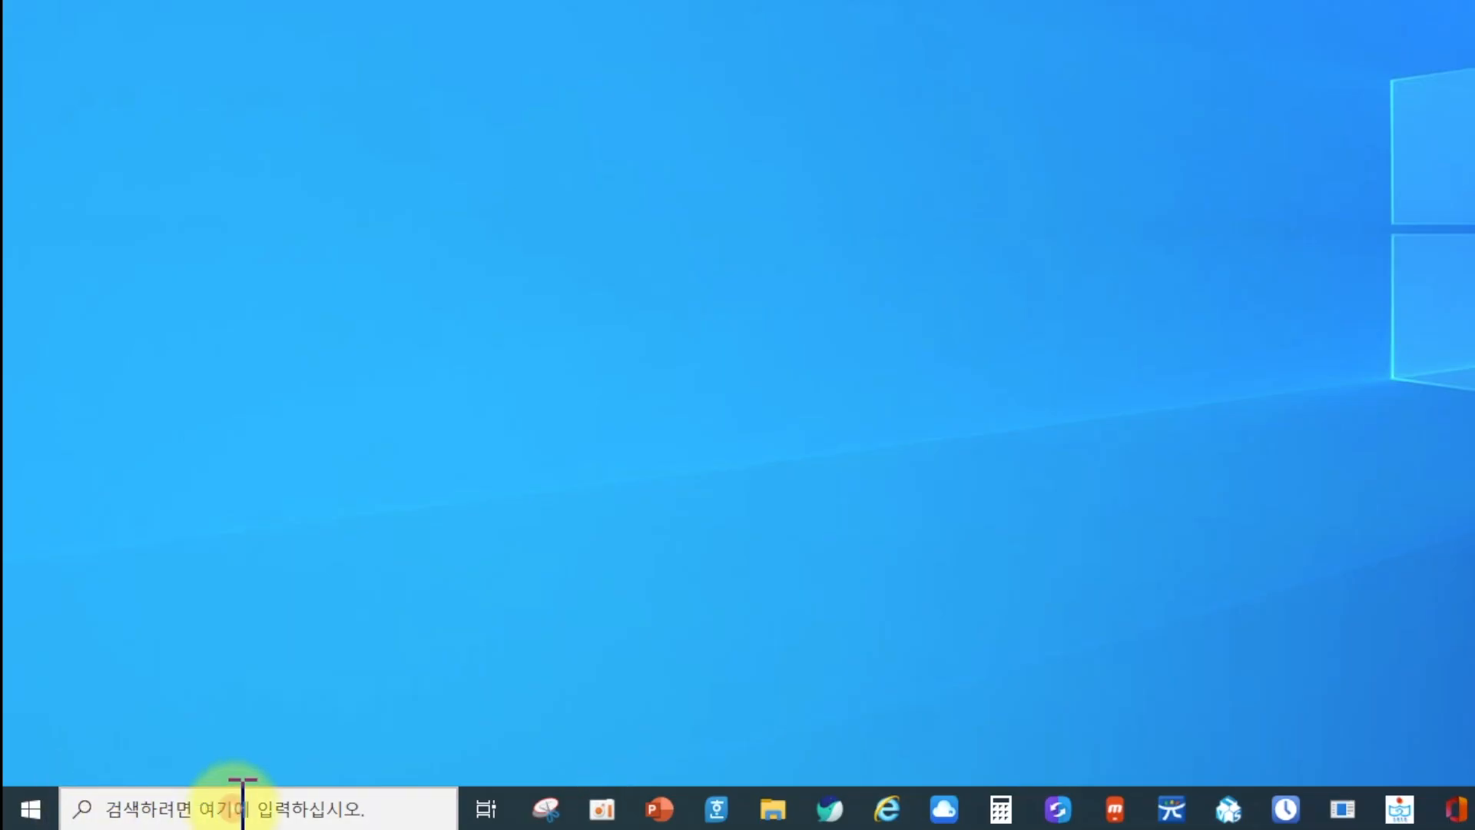
text(x)
key(BackSpace)
text(start)
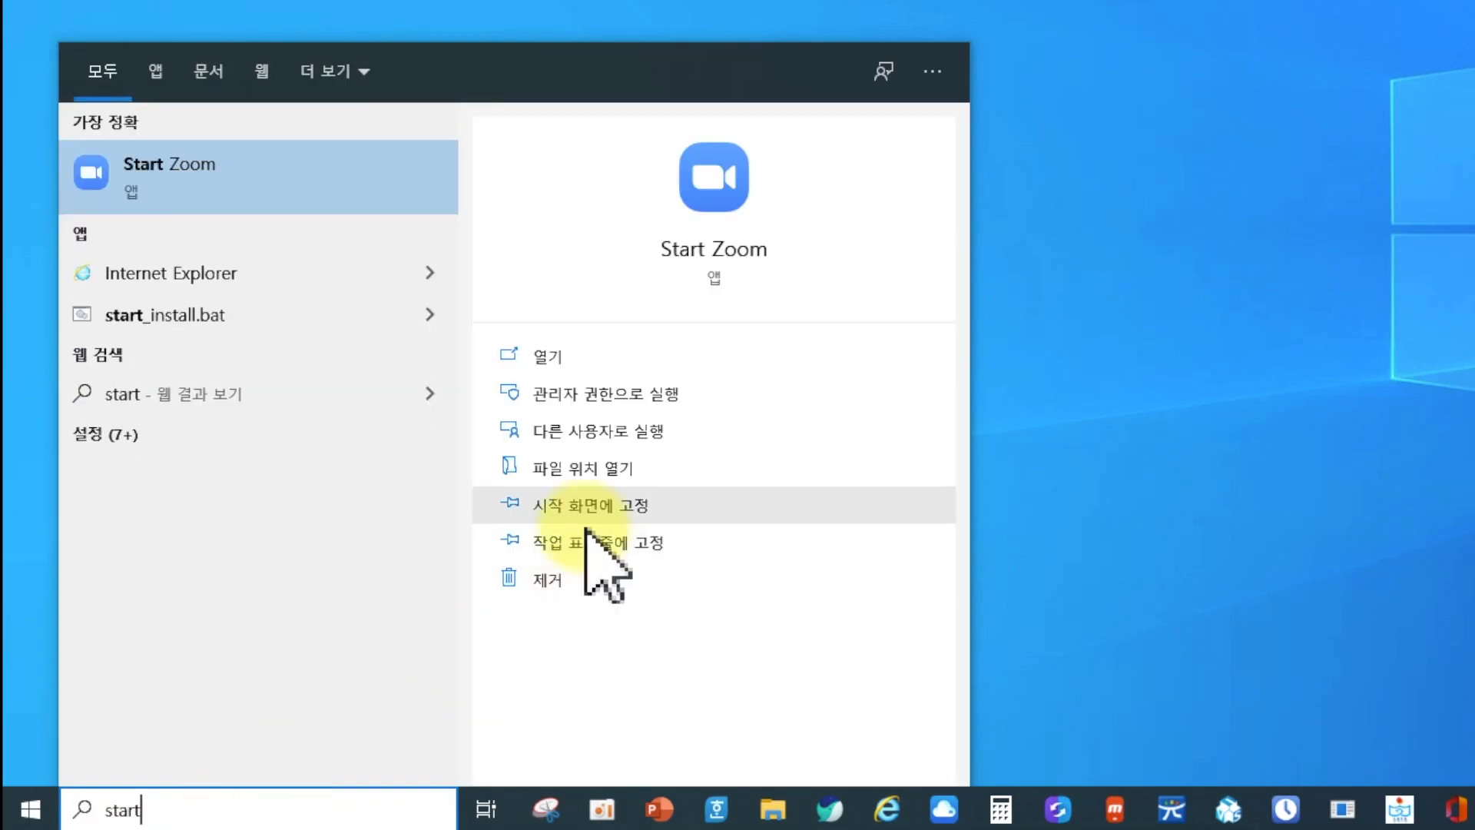
click(170, 184)
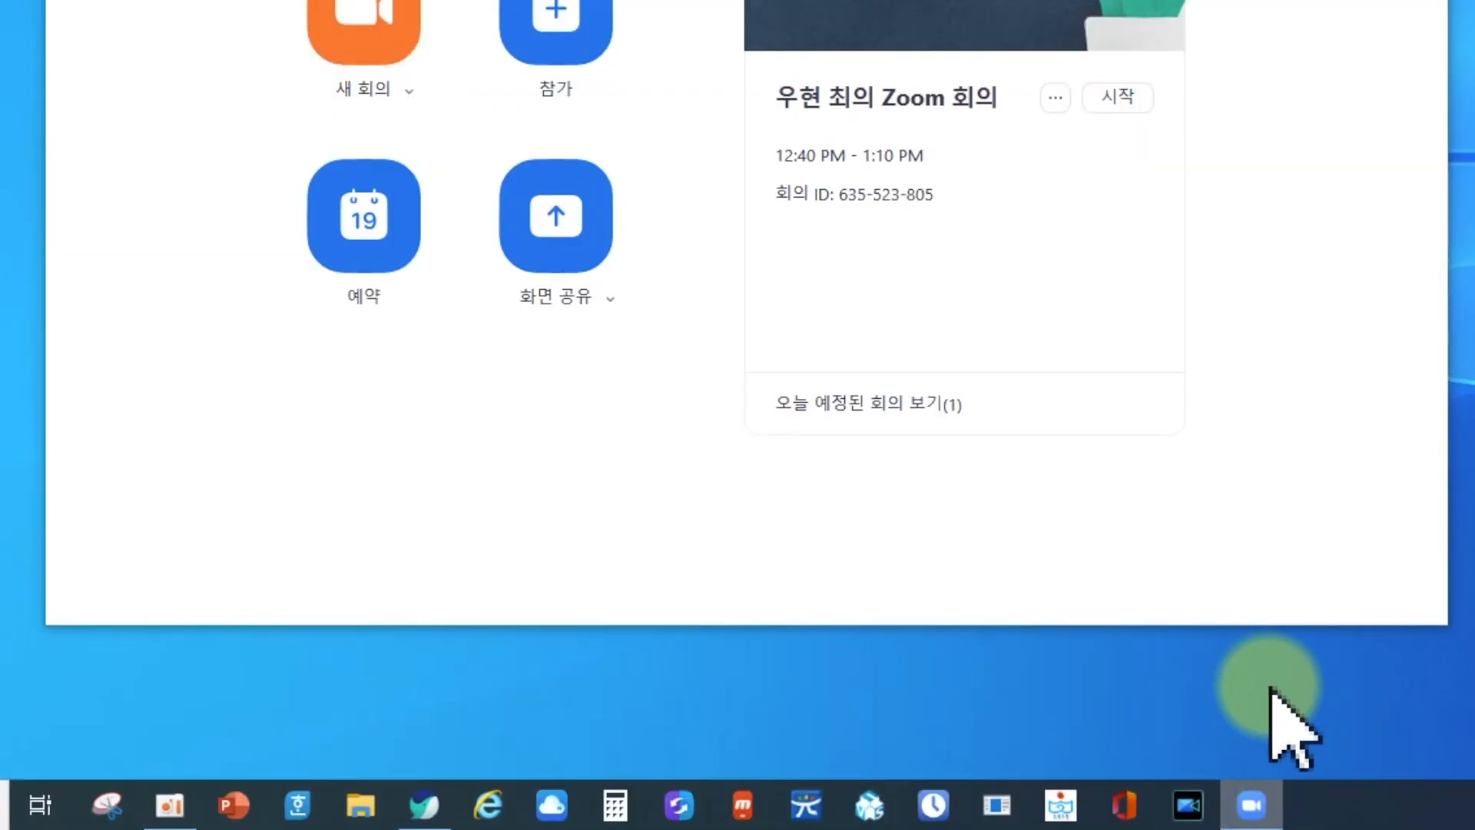
right_click(1253, 804)
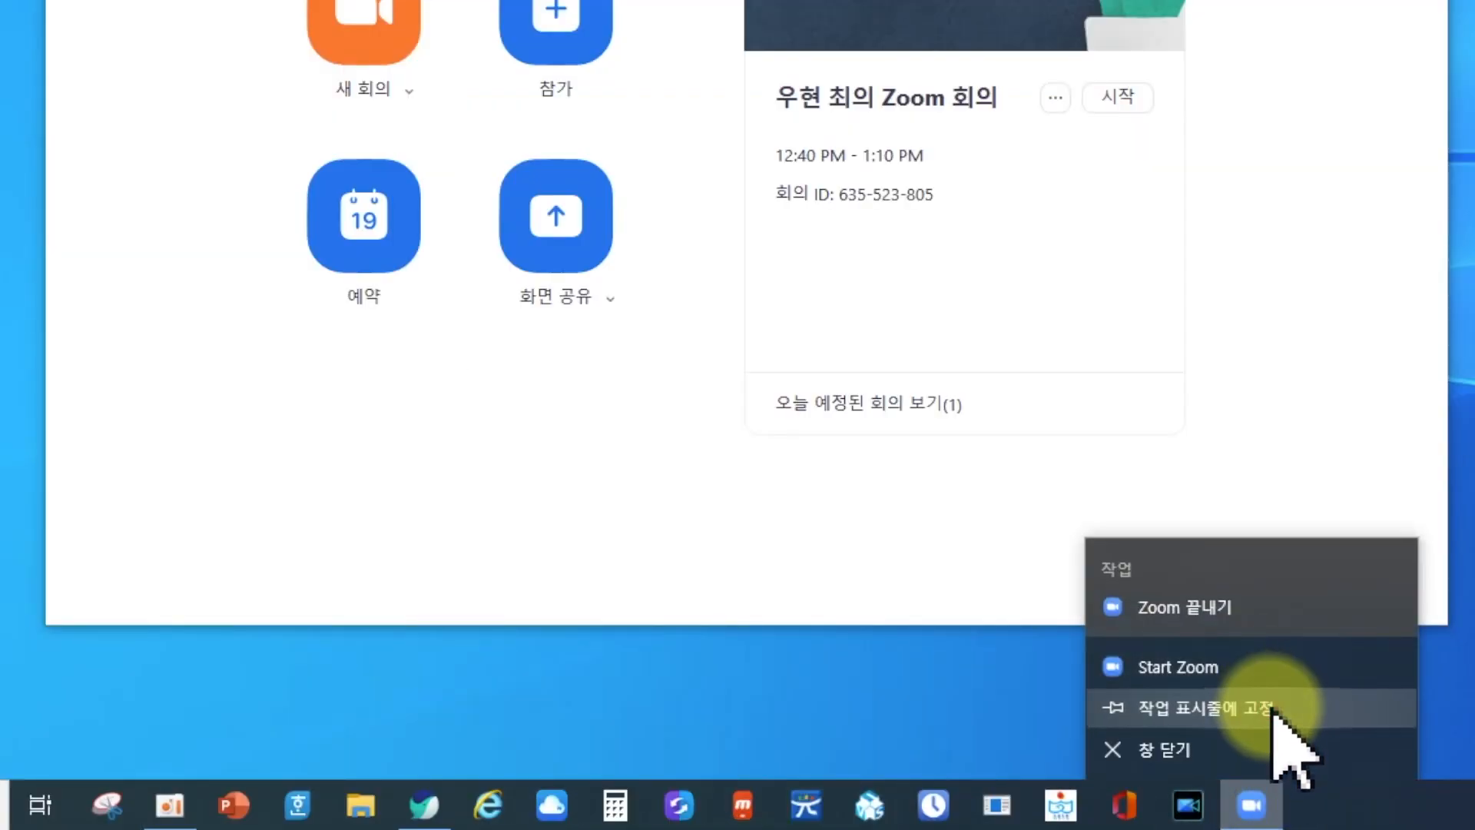
click(1270, 706)
Begin scheduling a meeting with the topic "4월 16일 1교시" and the start date April 16, 2020.
click(425, 495)
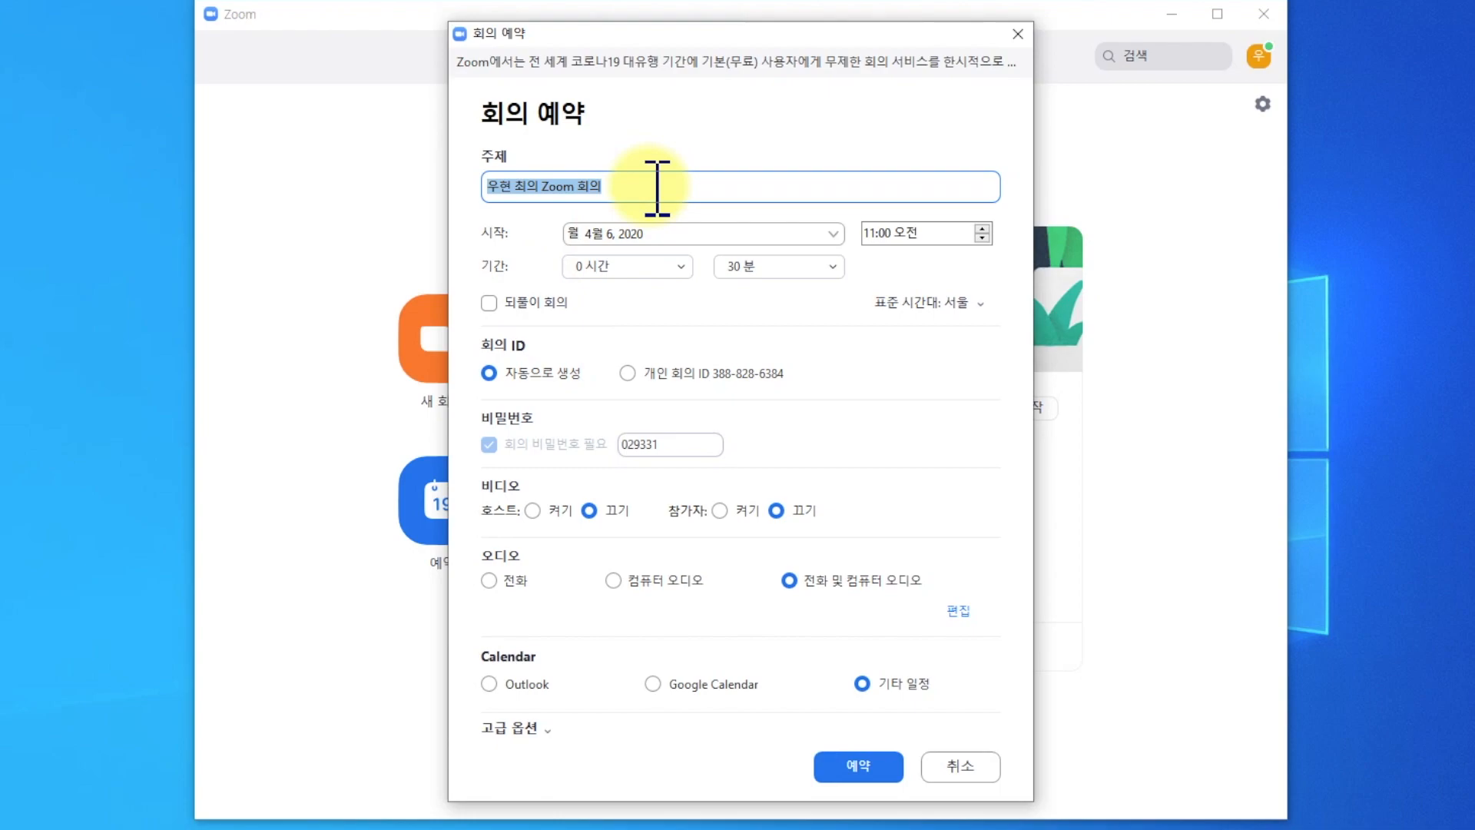
text(4월 16일 1교시)
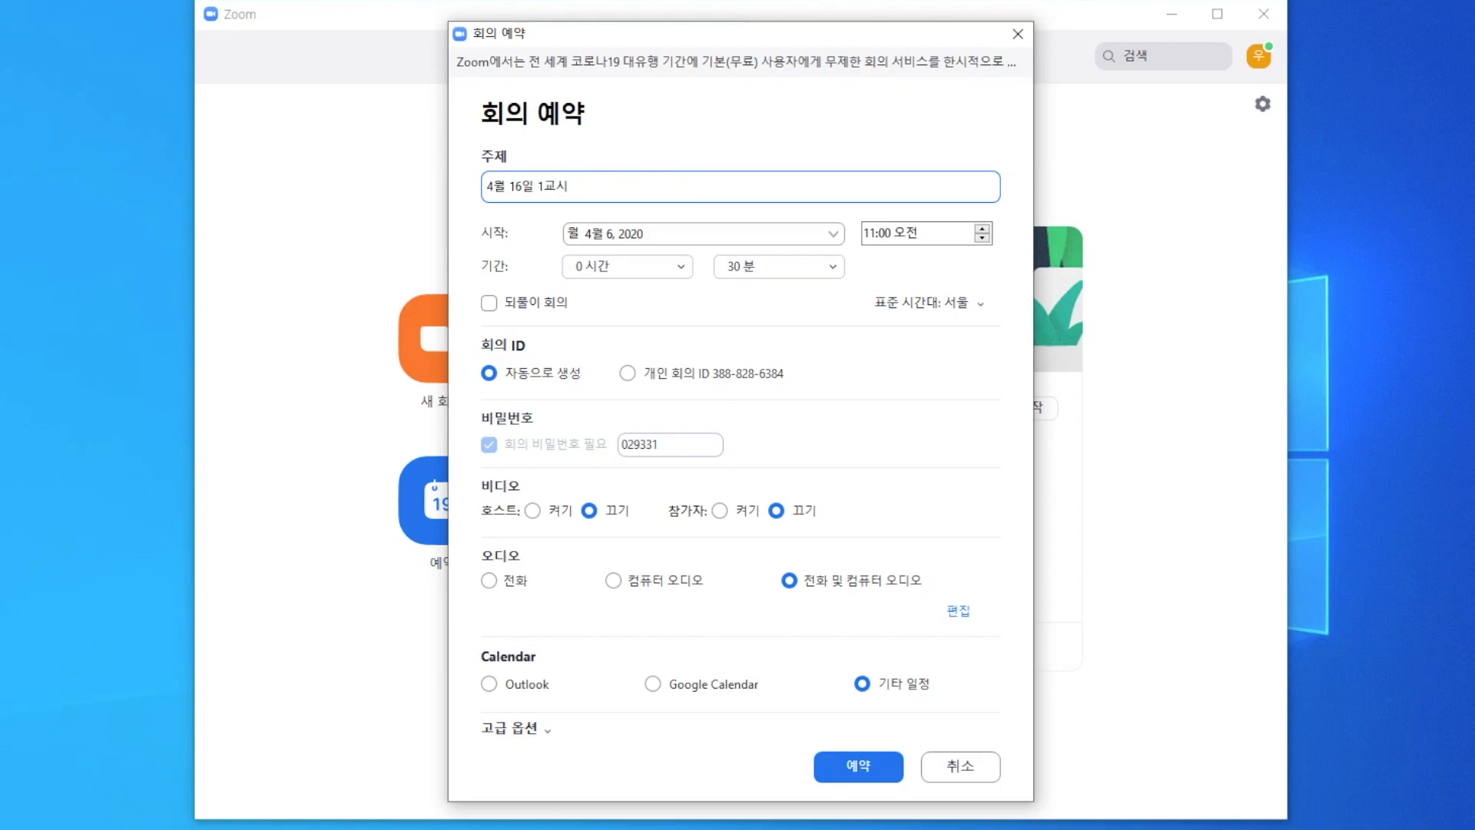
click(740, 238)
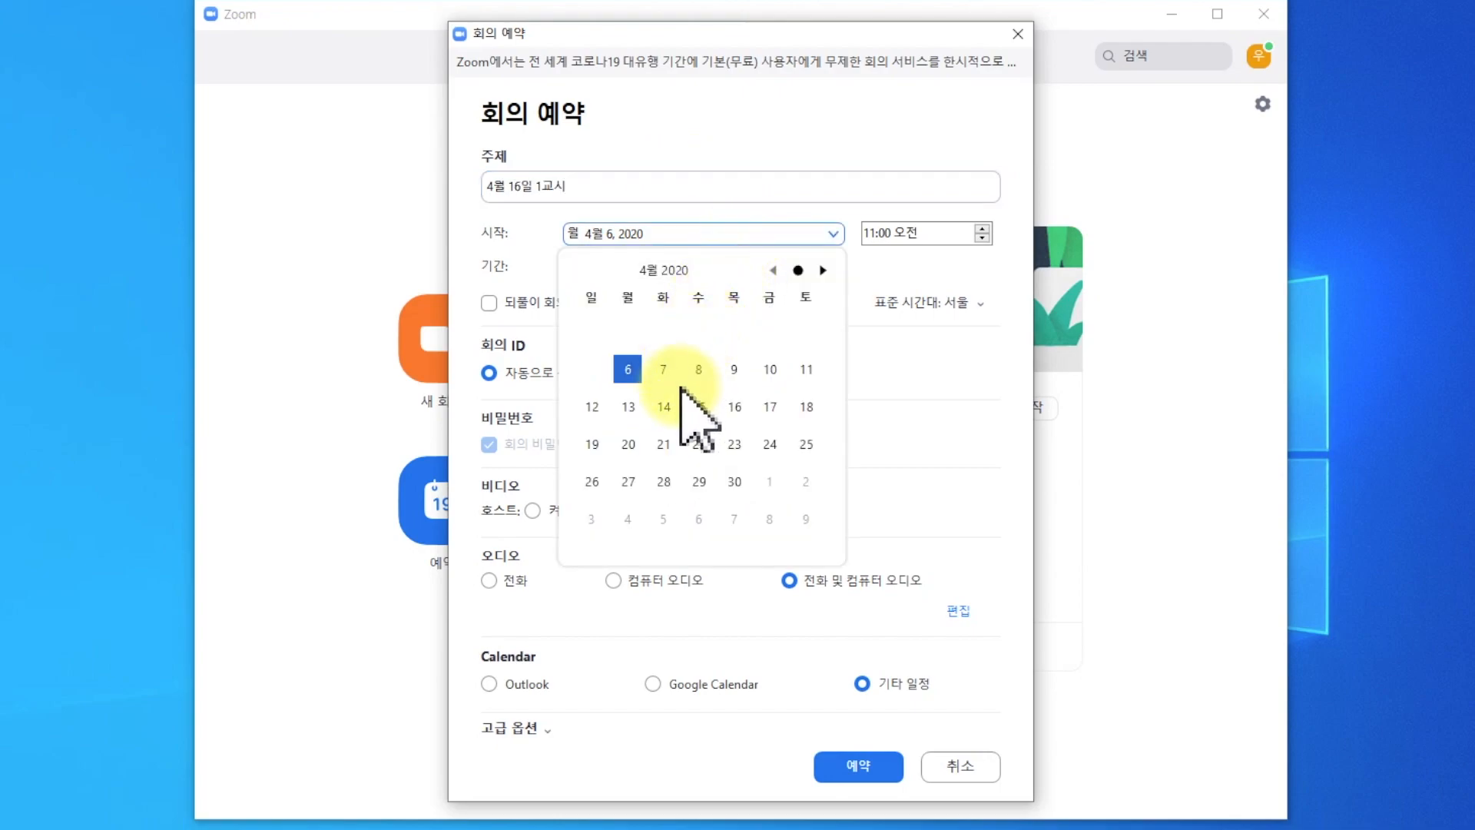
click(736, 408)
Set the meeting's start time to 09:00 오전 and its duration to 45 minutes.
click(946, 233)
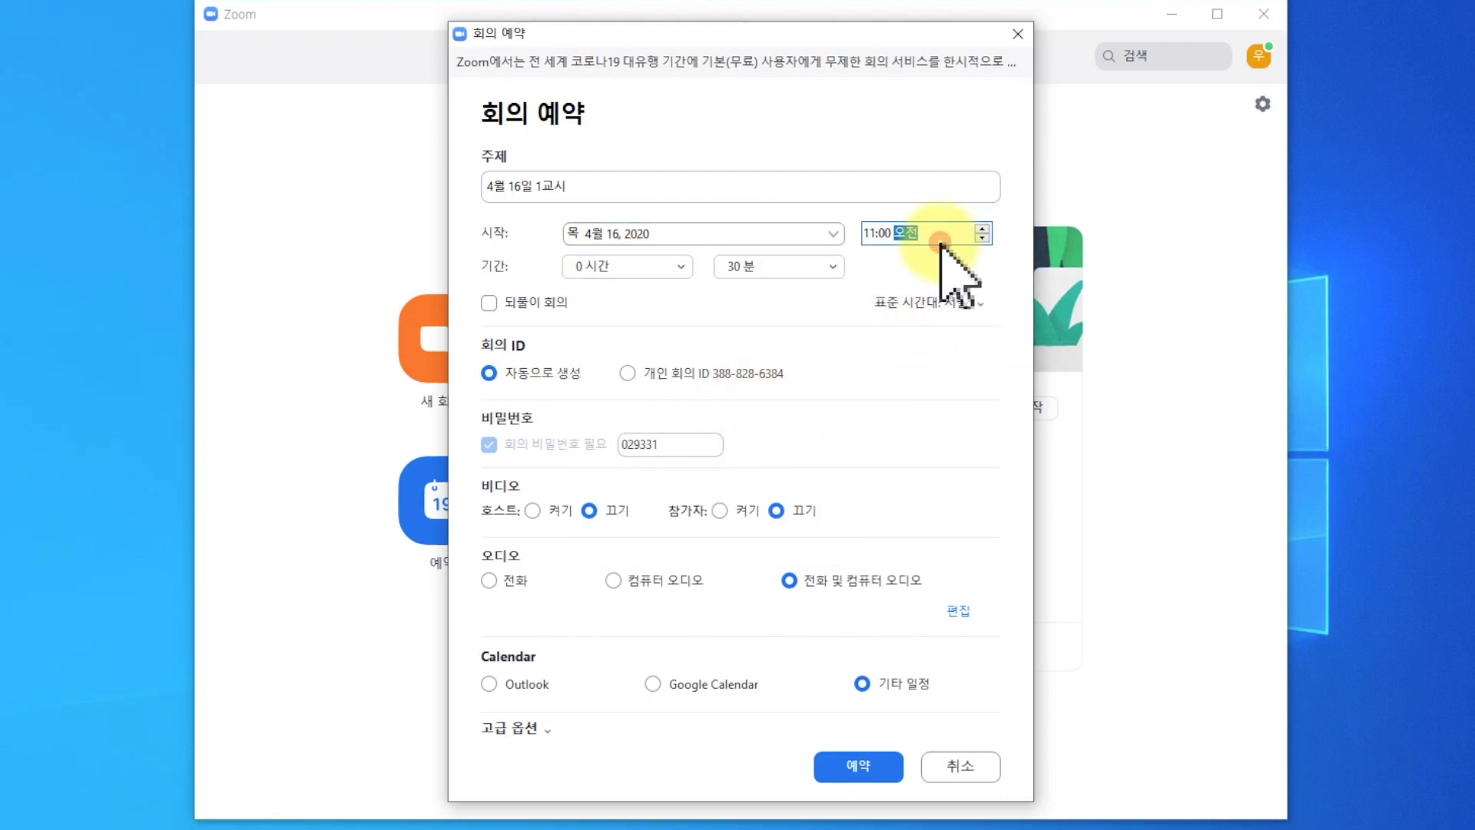
click(869, 233)
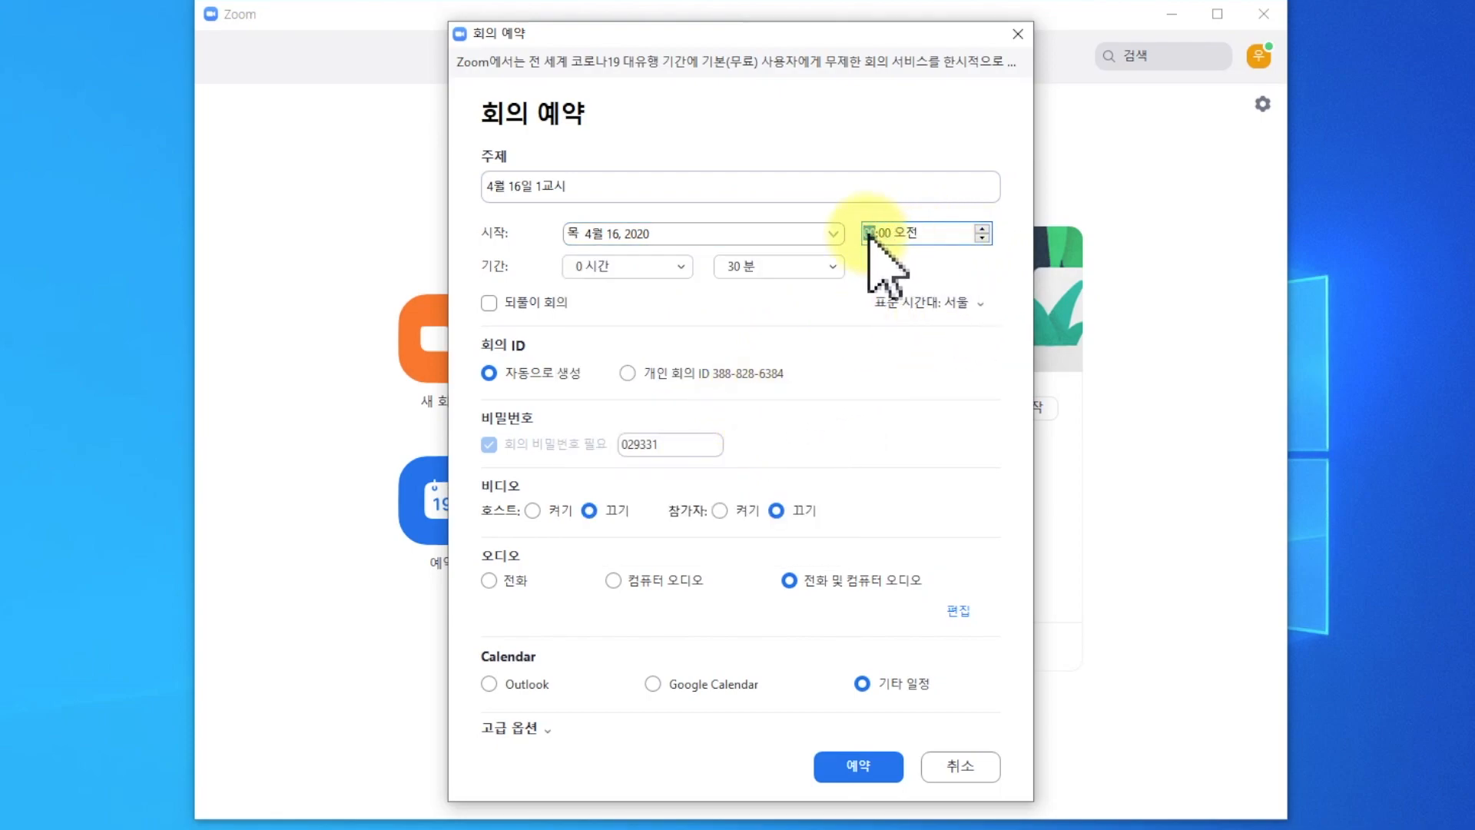
text(09)
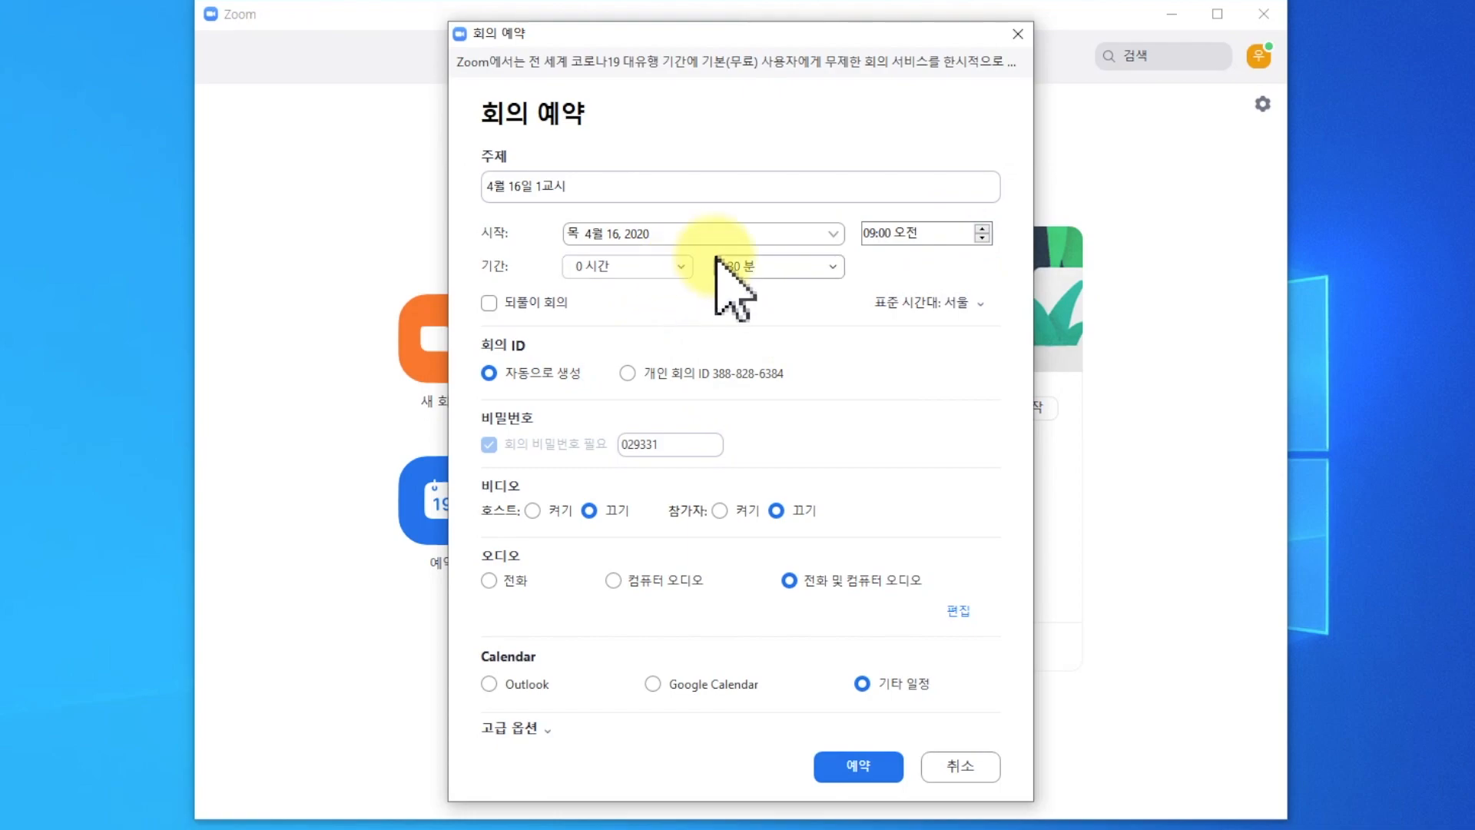
click(763, 265)
click(771, 374)
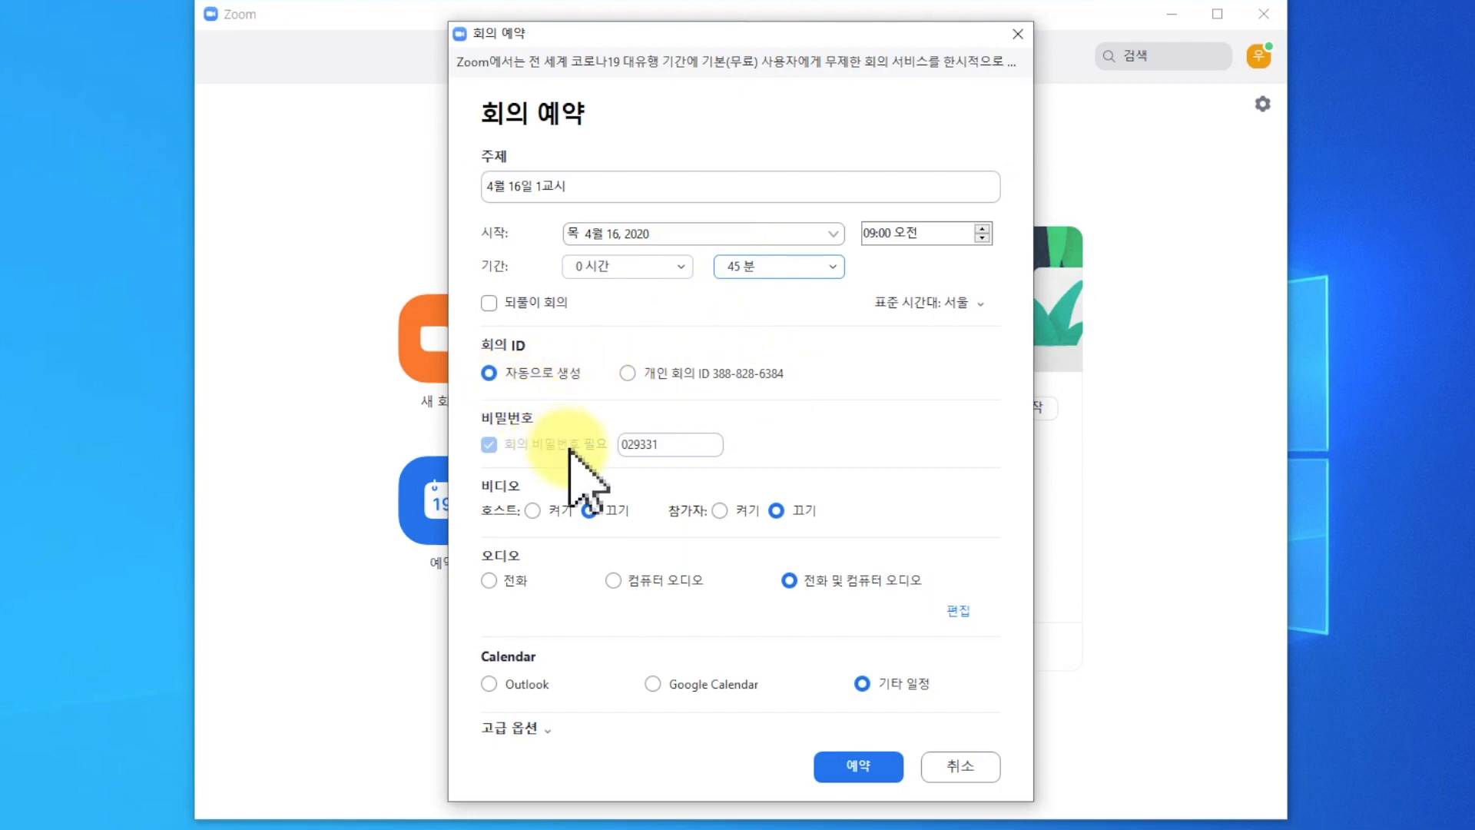
Replace the generated meeting password with a custom one.
double_click(690, 444)
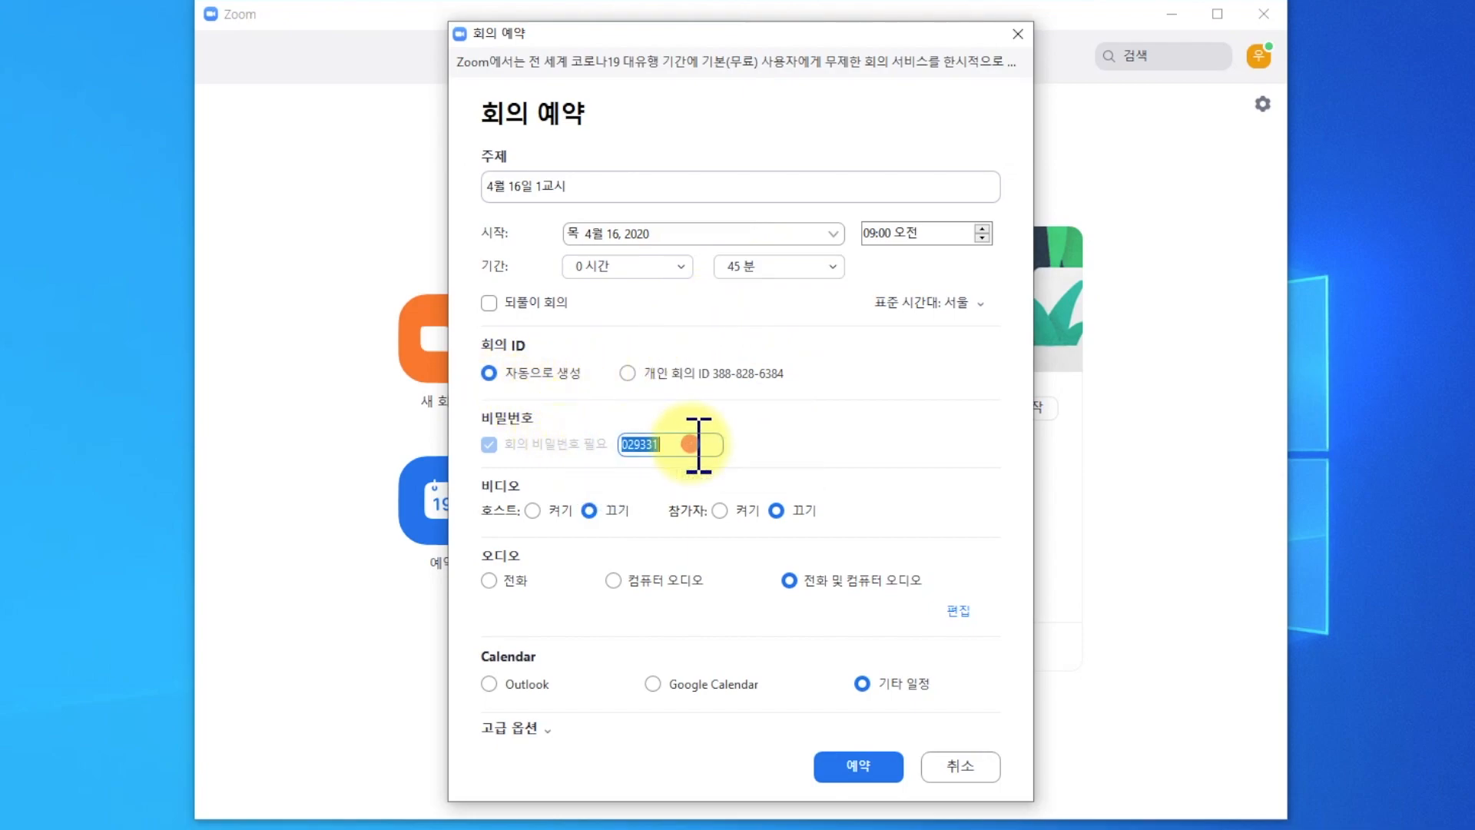
click(725, 421)
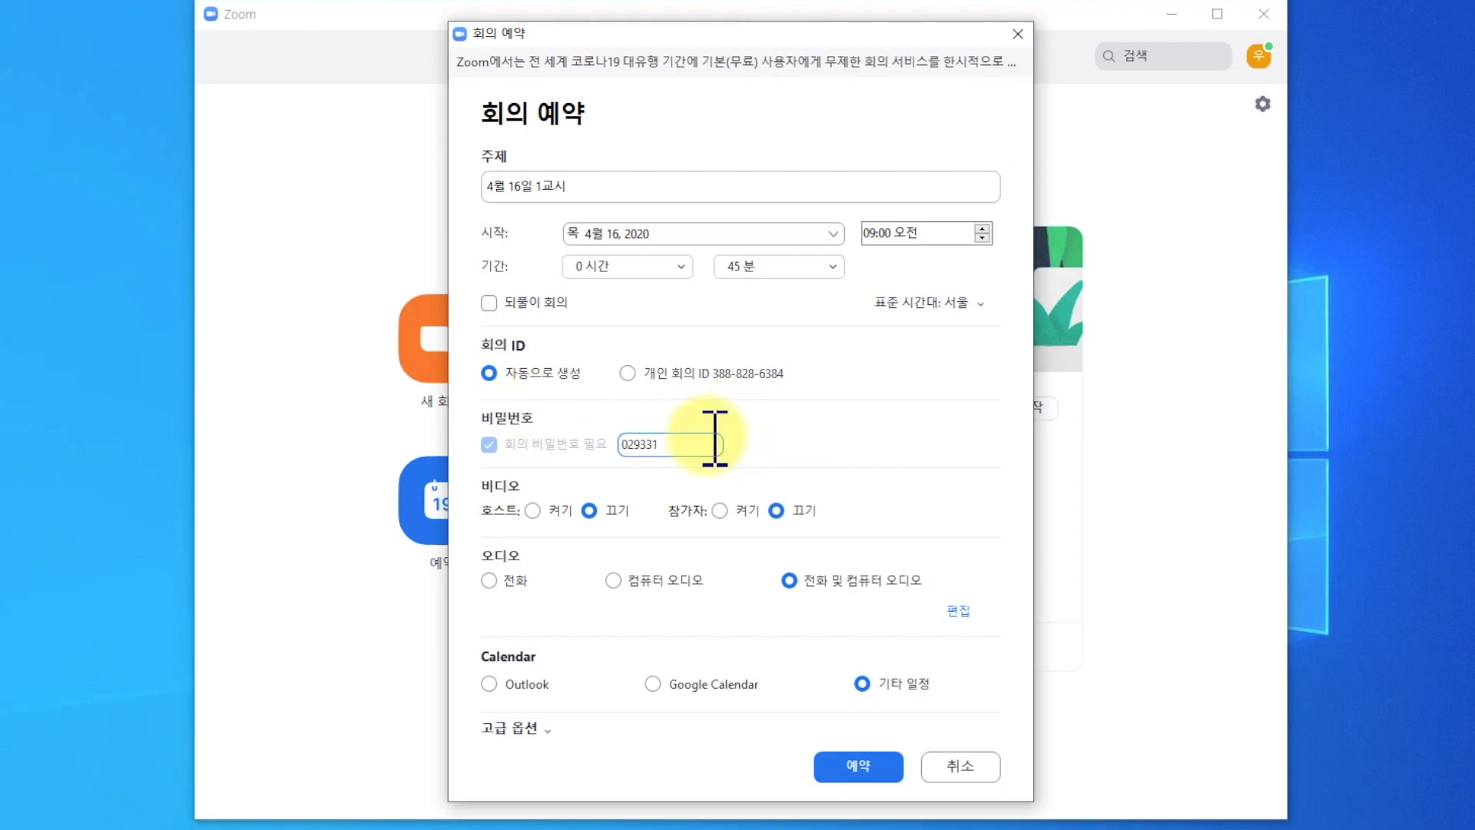
drag(715, 438, 615, 448)
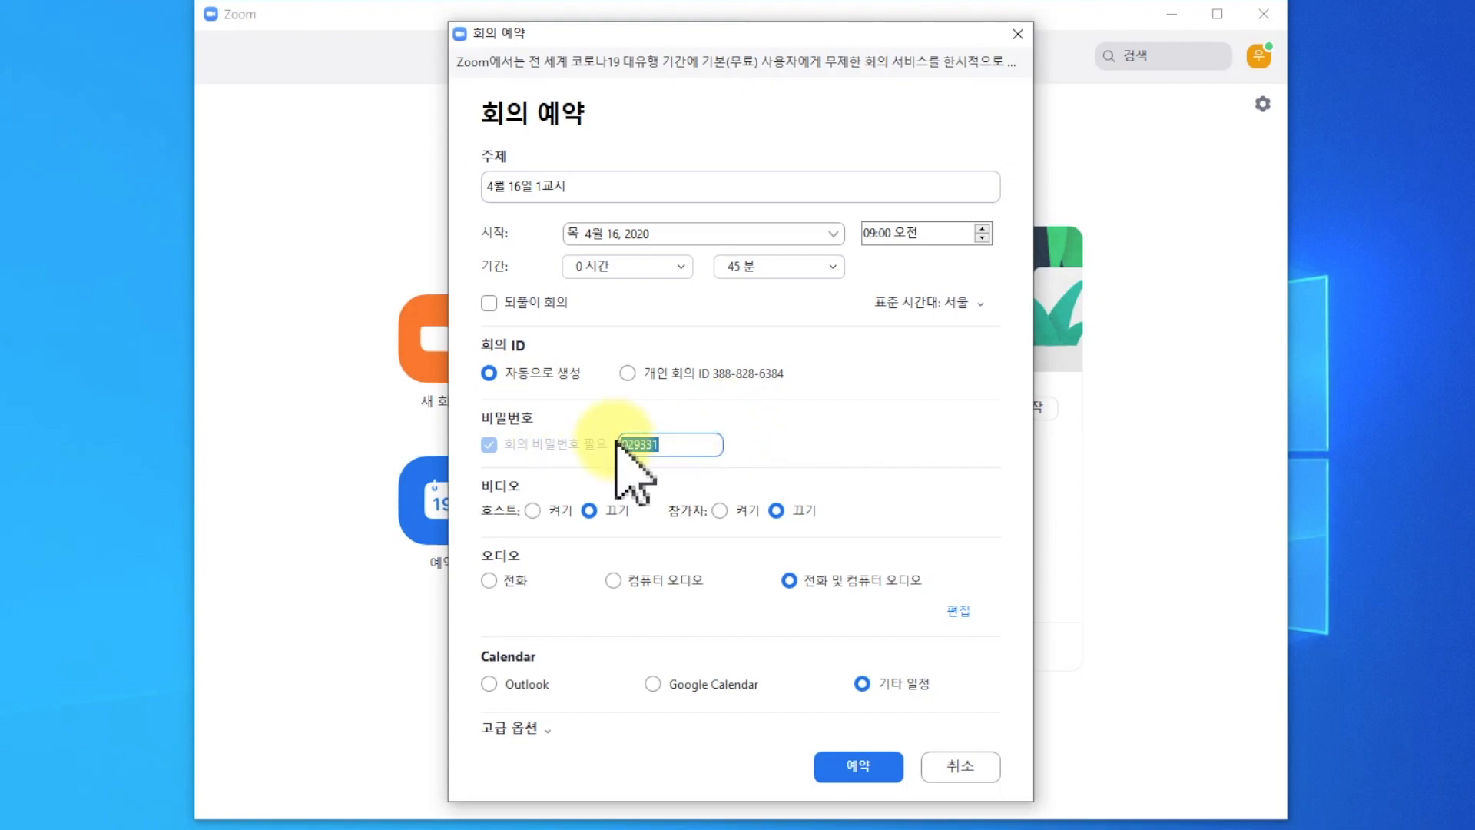
text(54321)
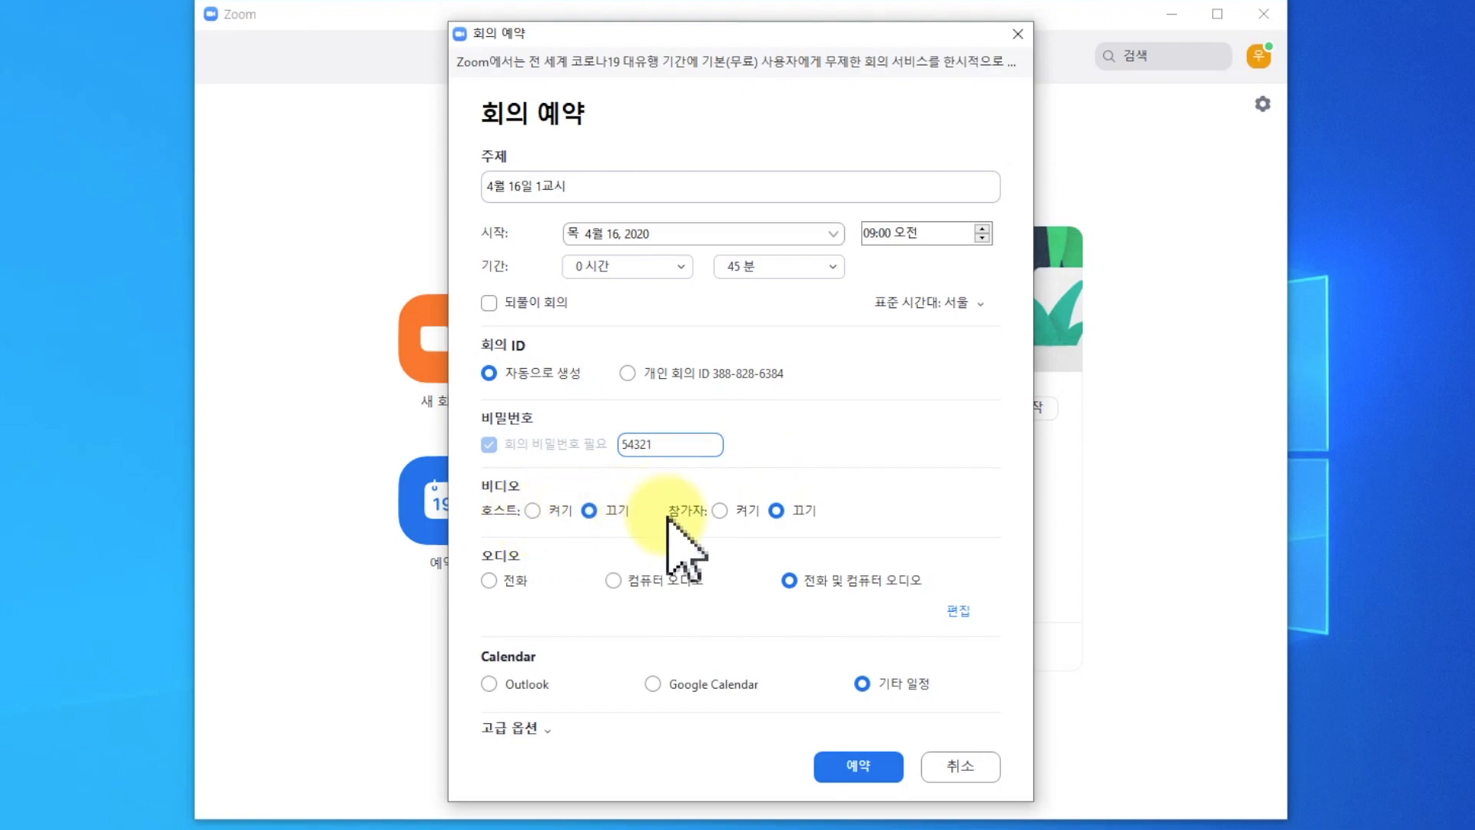
Try host and participant video on before switching both back to off, and try Google Calendar as the calendar option.
click(530, 510)
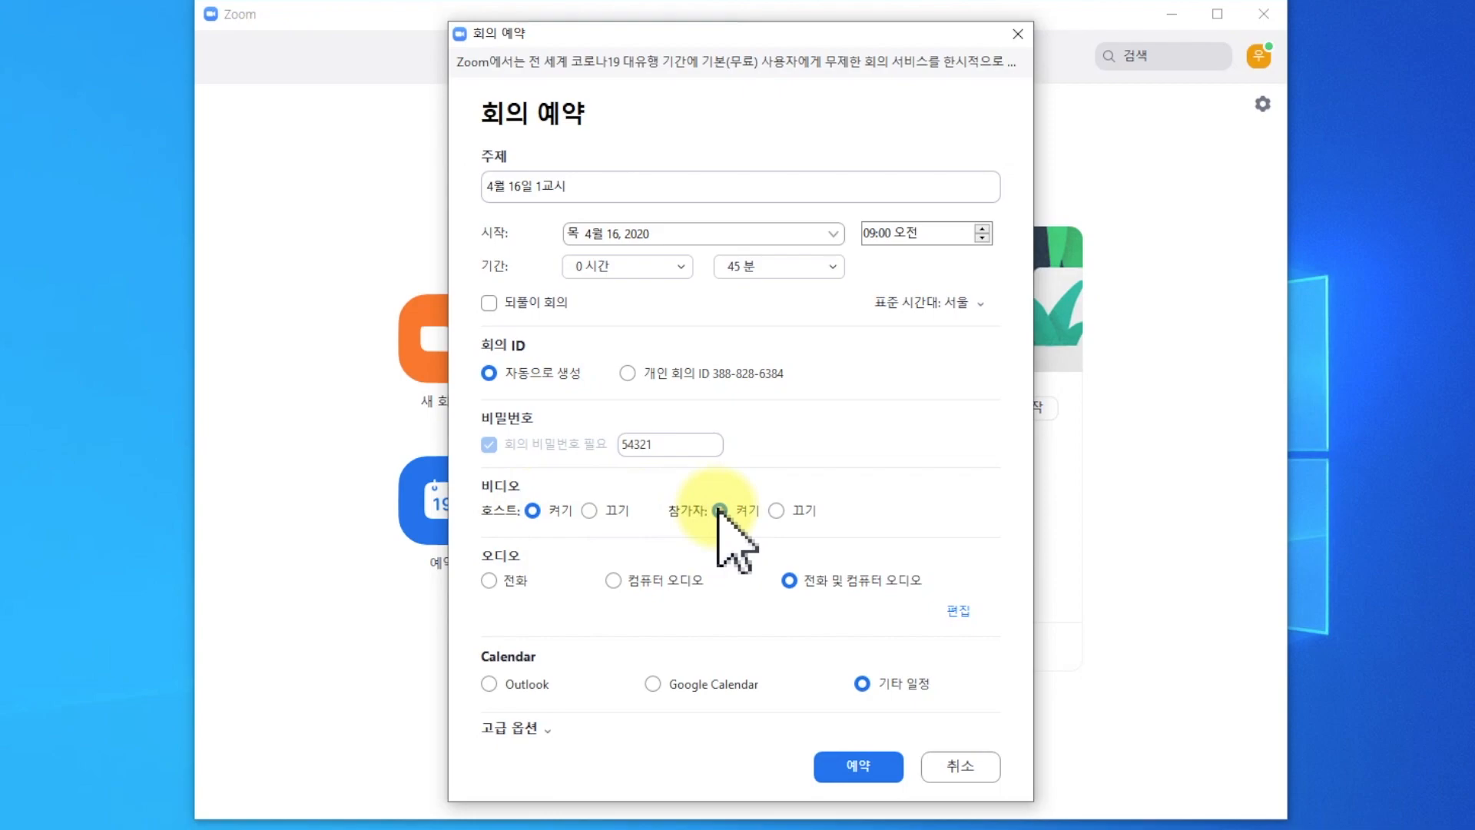
click(590, 510)
click(777, 510)
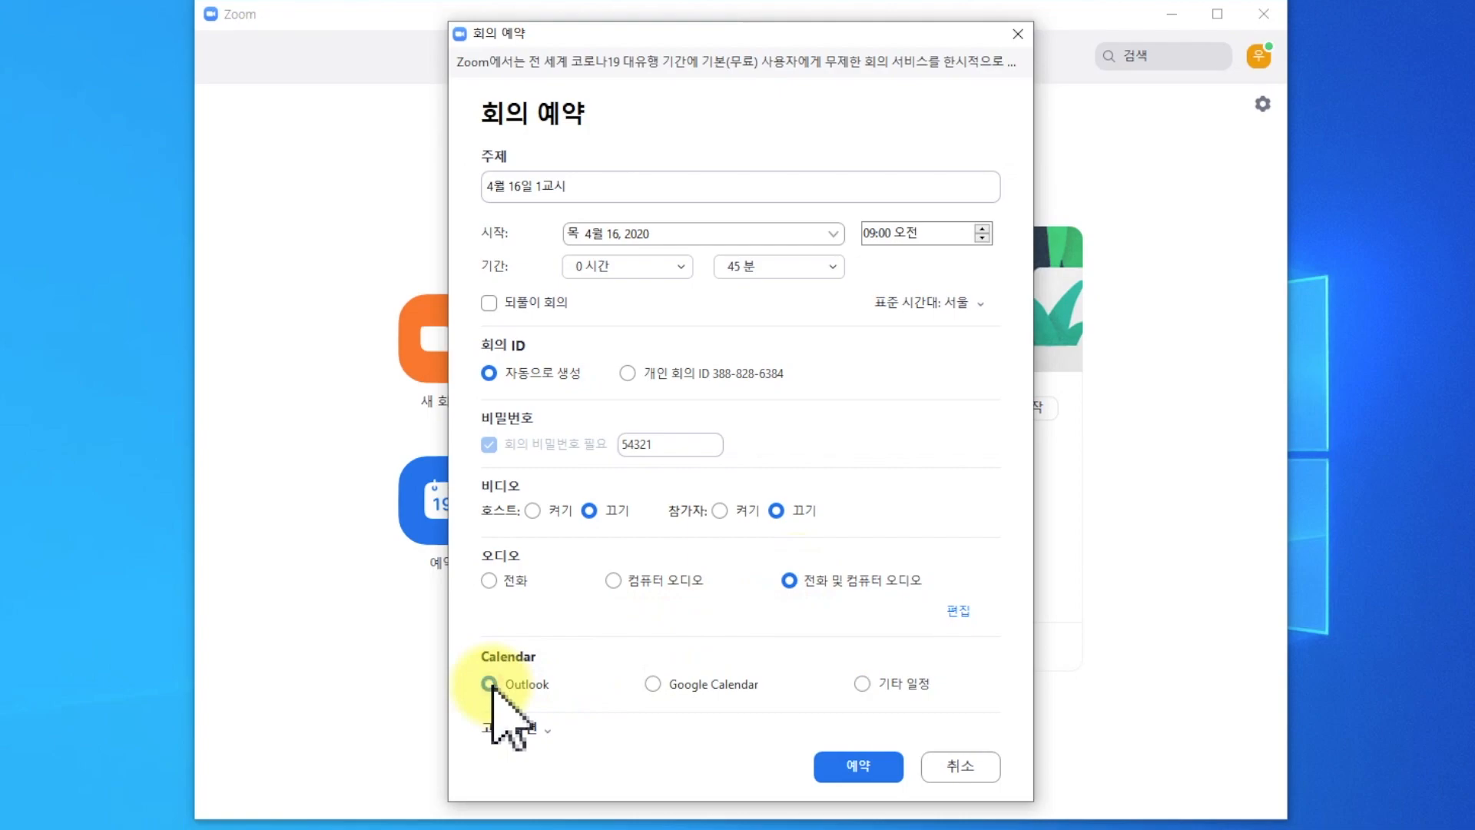
click(653, 683)
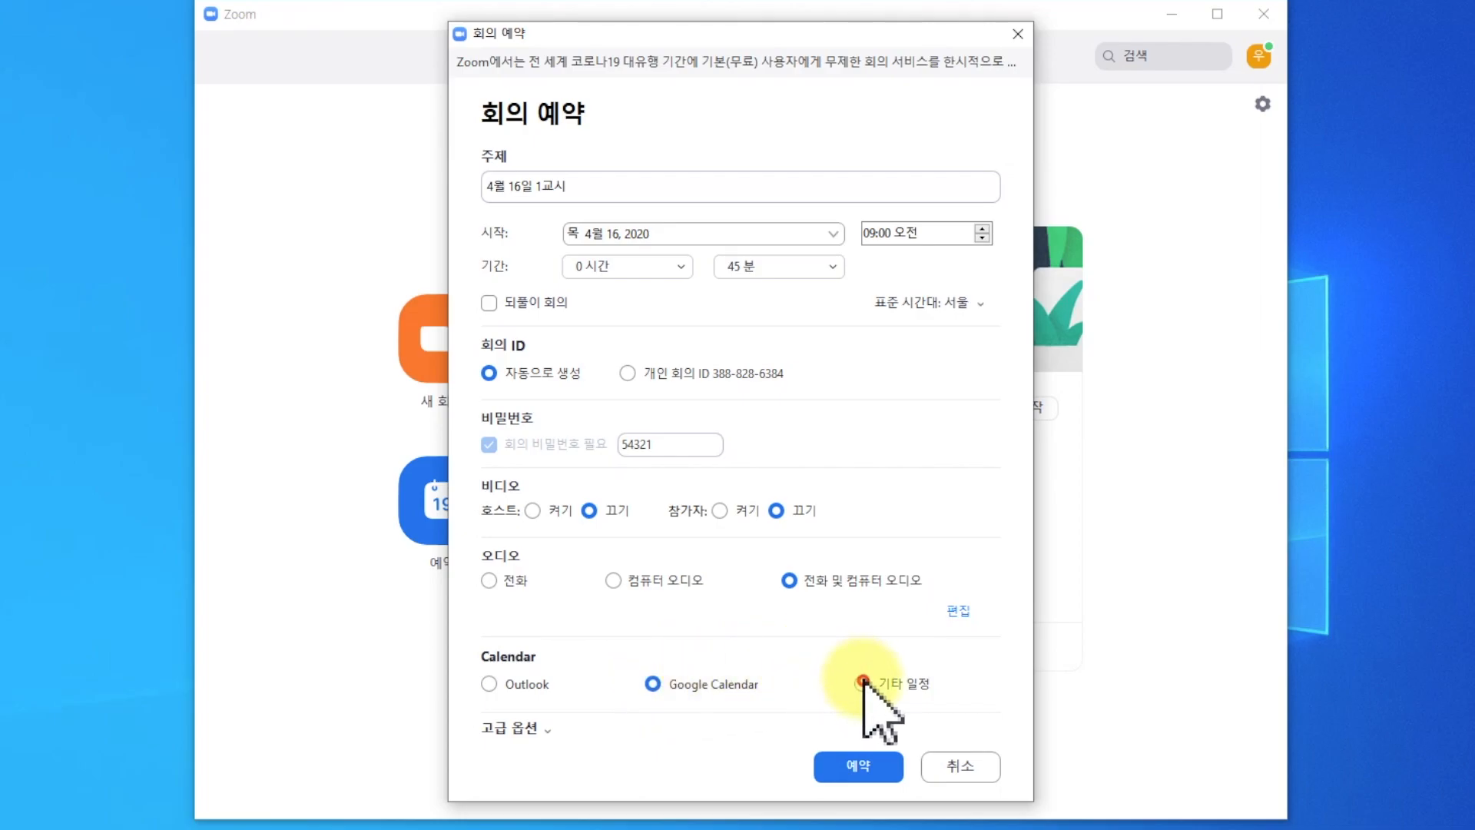
Schedule the meeting with recording to the local computer enabled, and copy its invitation to the clipboard.
click(536, 728)
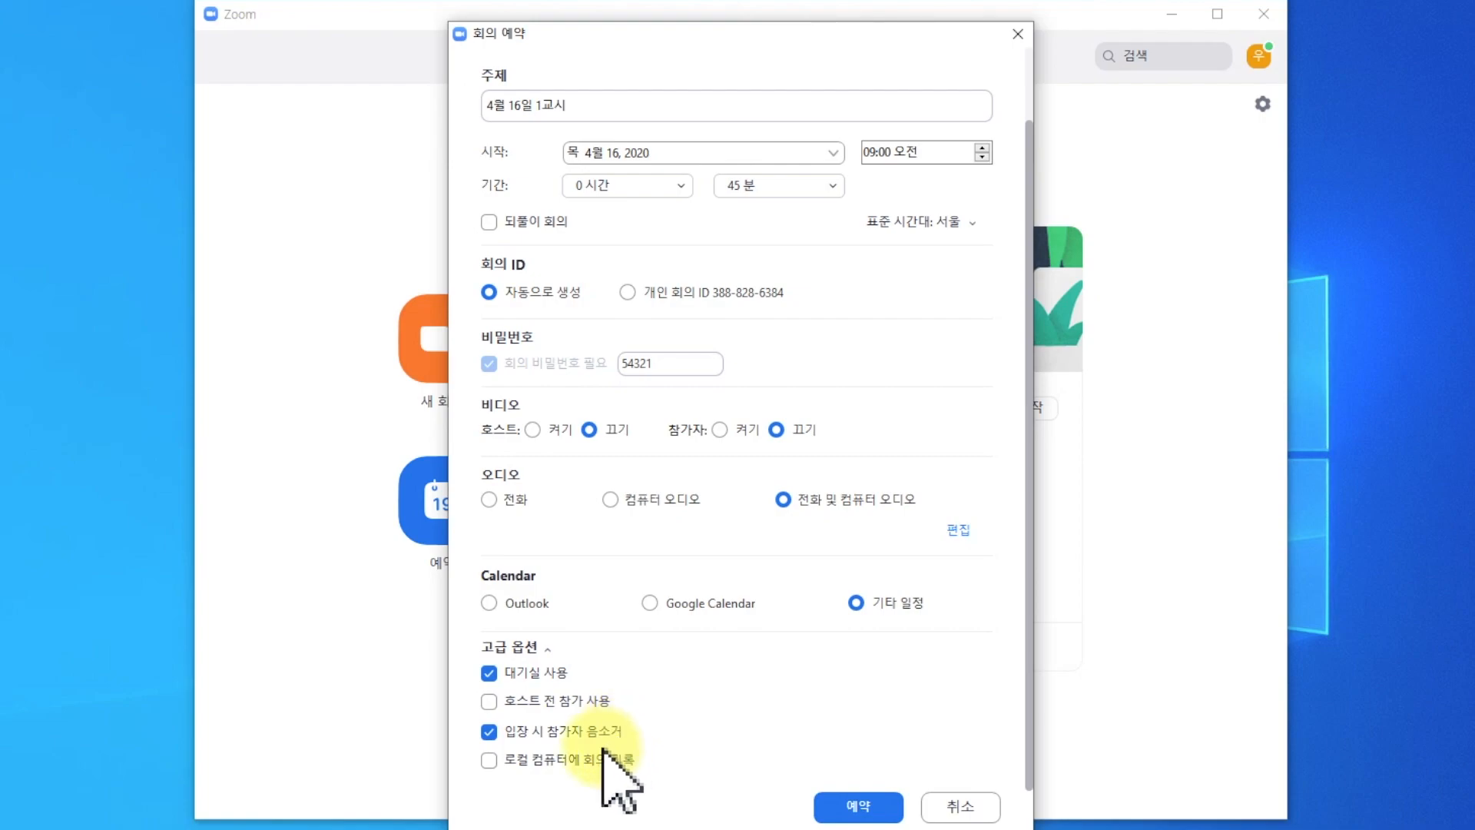
click(489, 760)
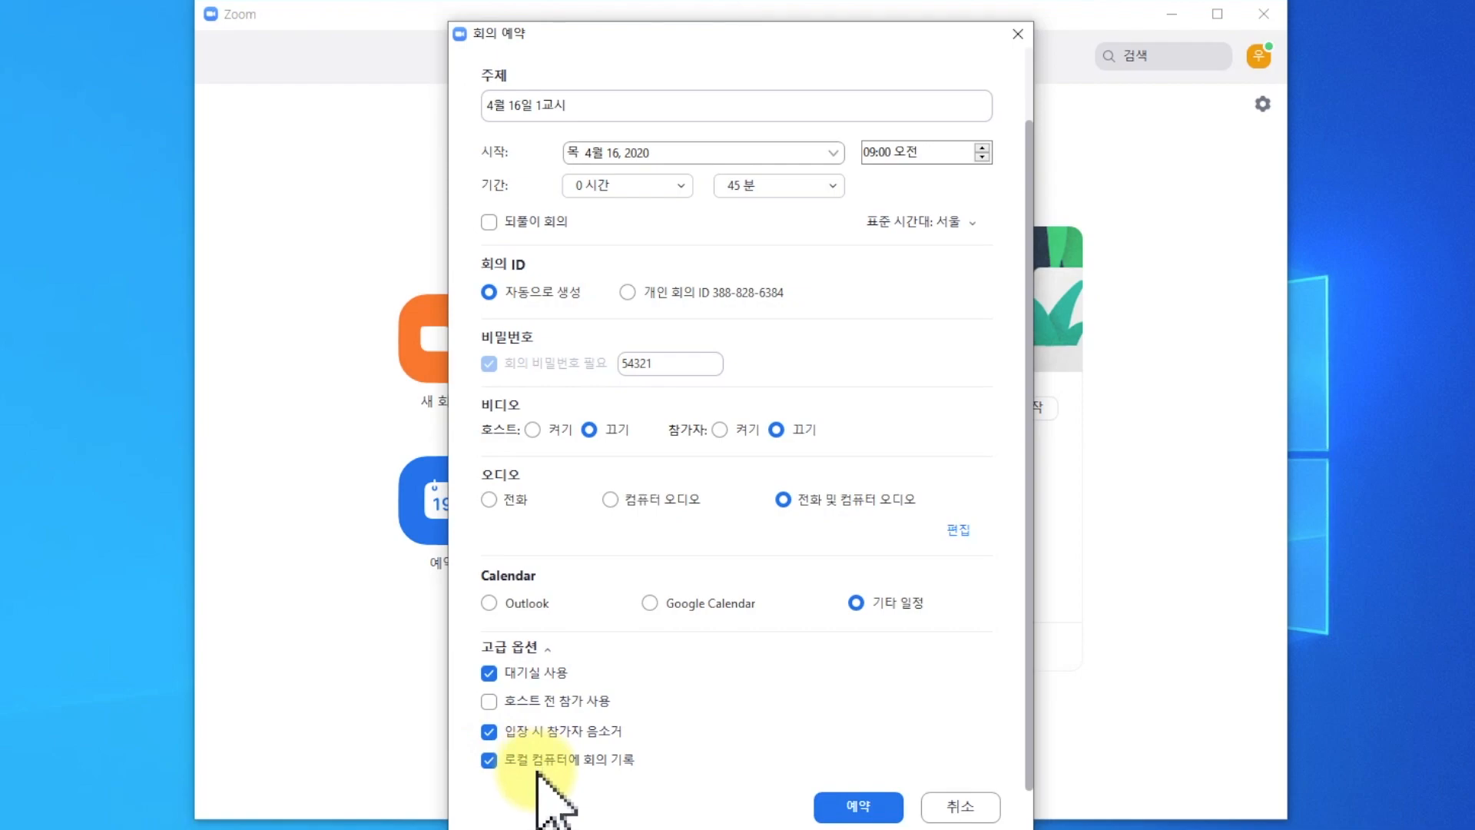
click(882, 807)
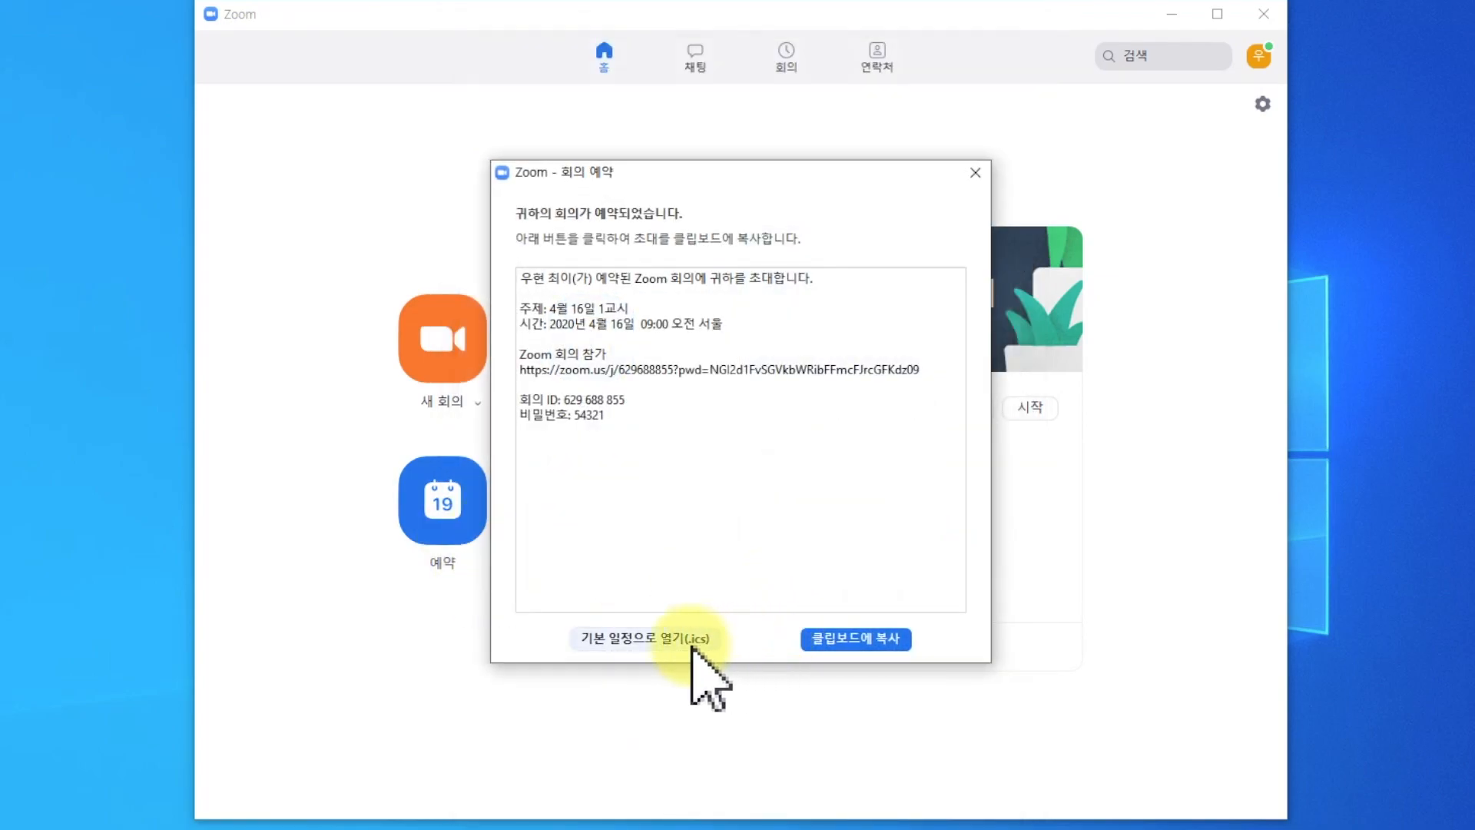
click(851, 636)
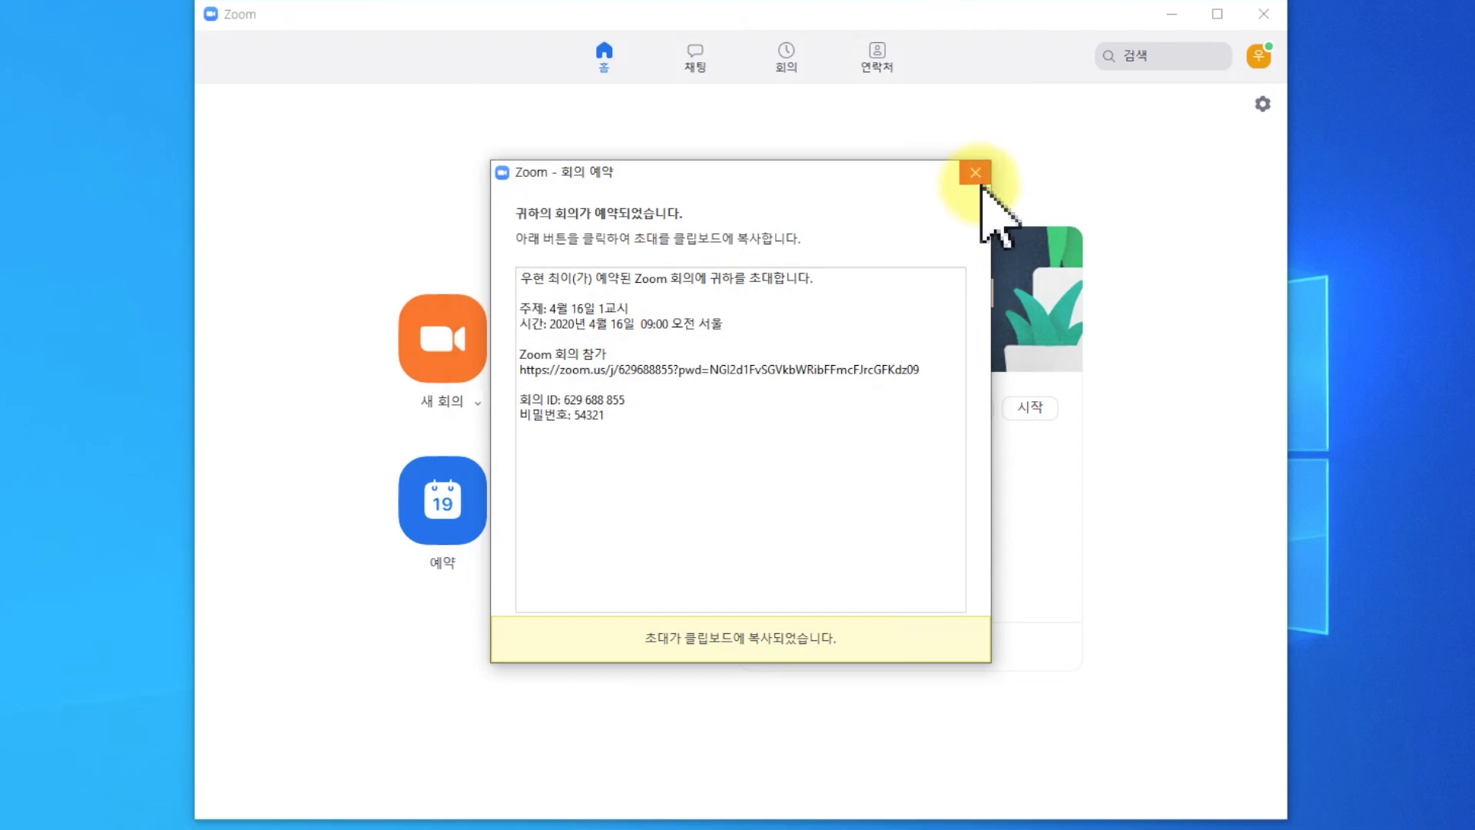
click(975, 172)
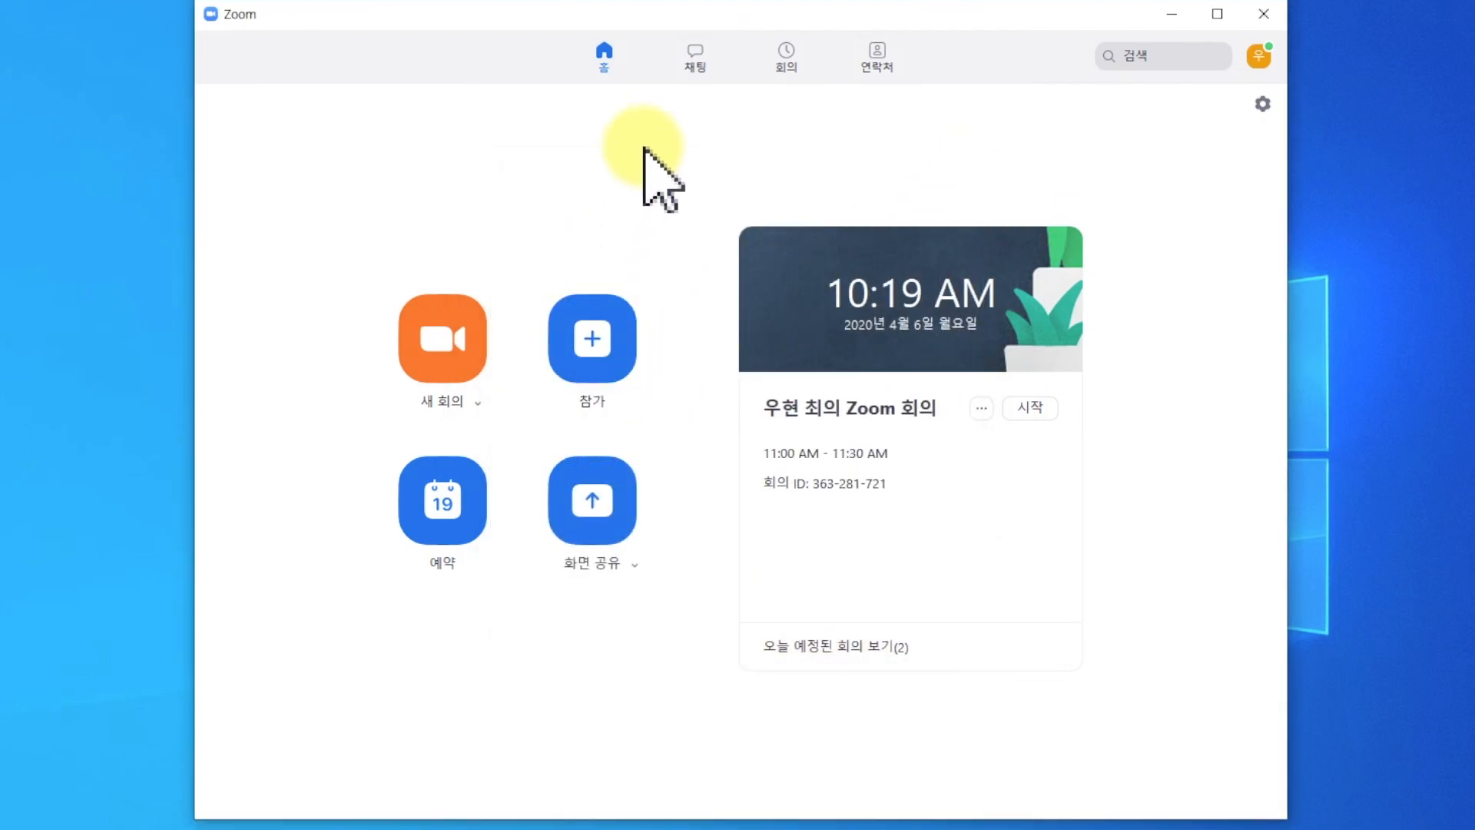
Open today's 11:00 AM meeting from the upcoming meetings for editing, save it and start the meeting.
click(786, 54)
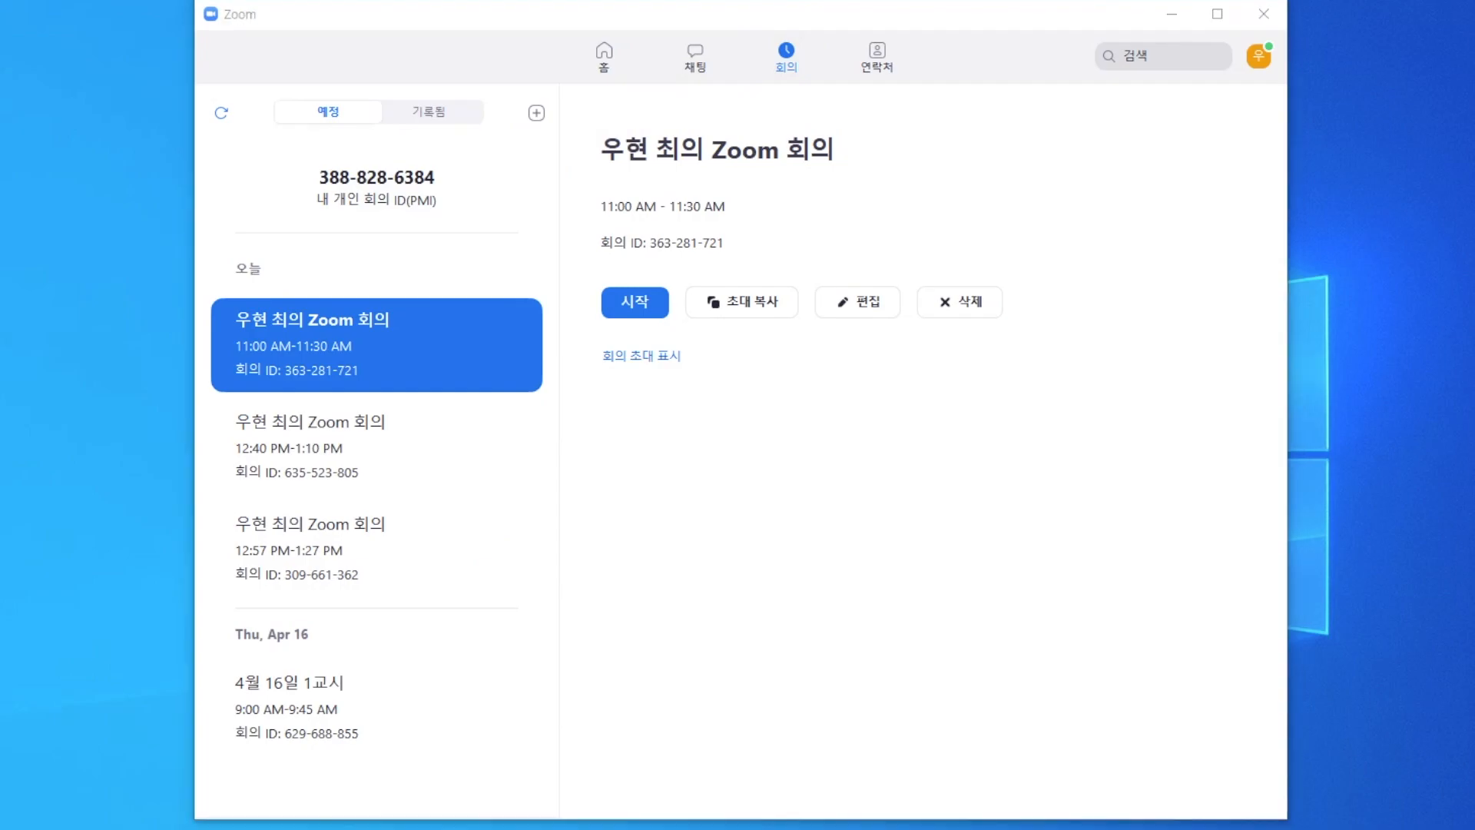
click(858, 307)
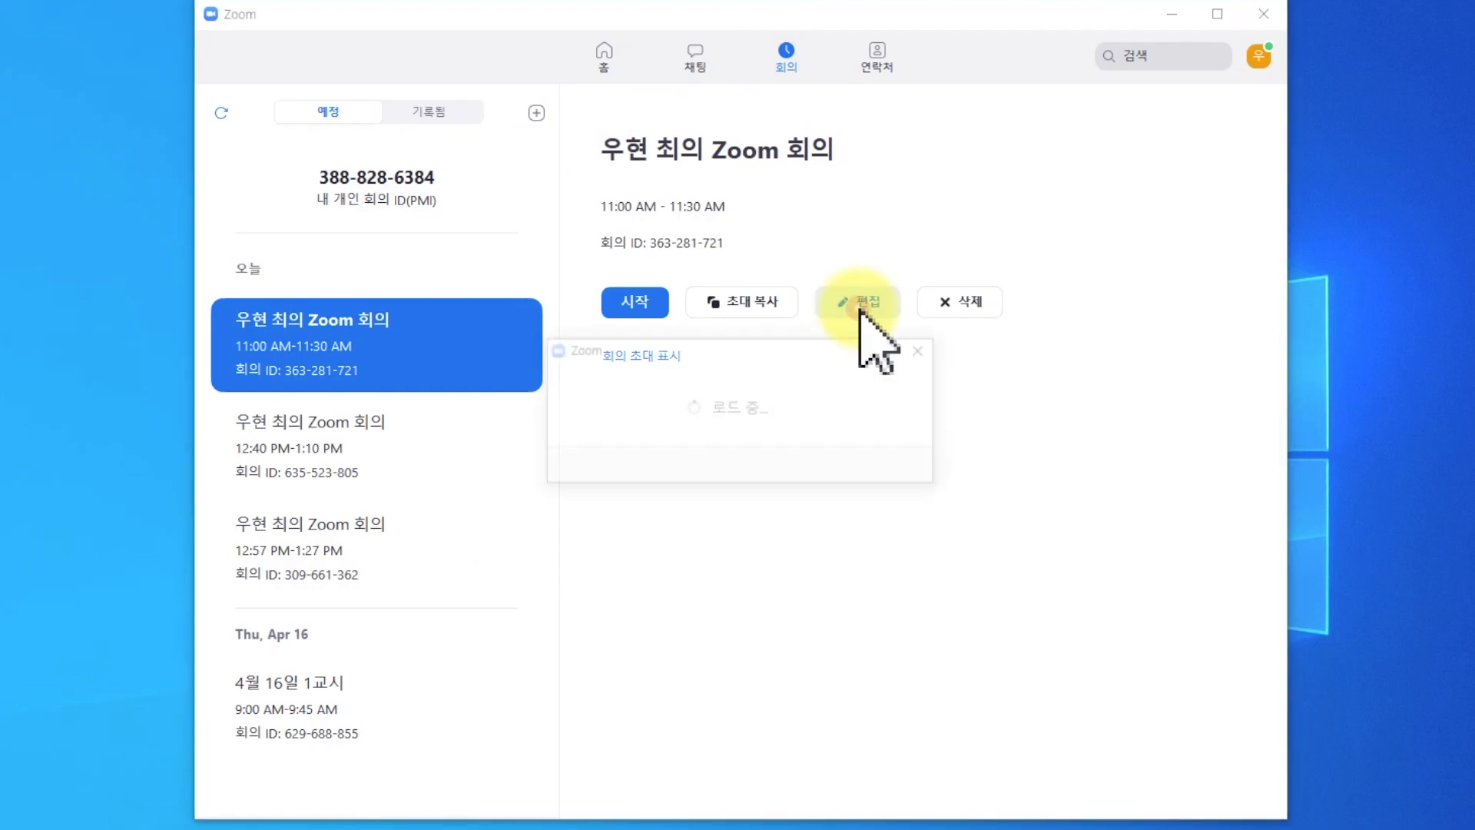
click(861, 766)
click(642, 302)
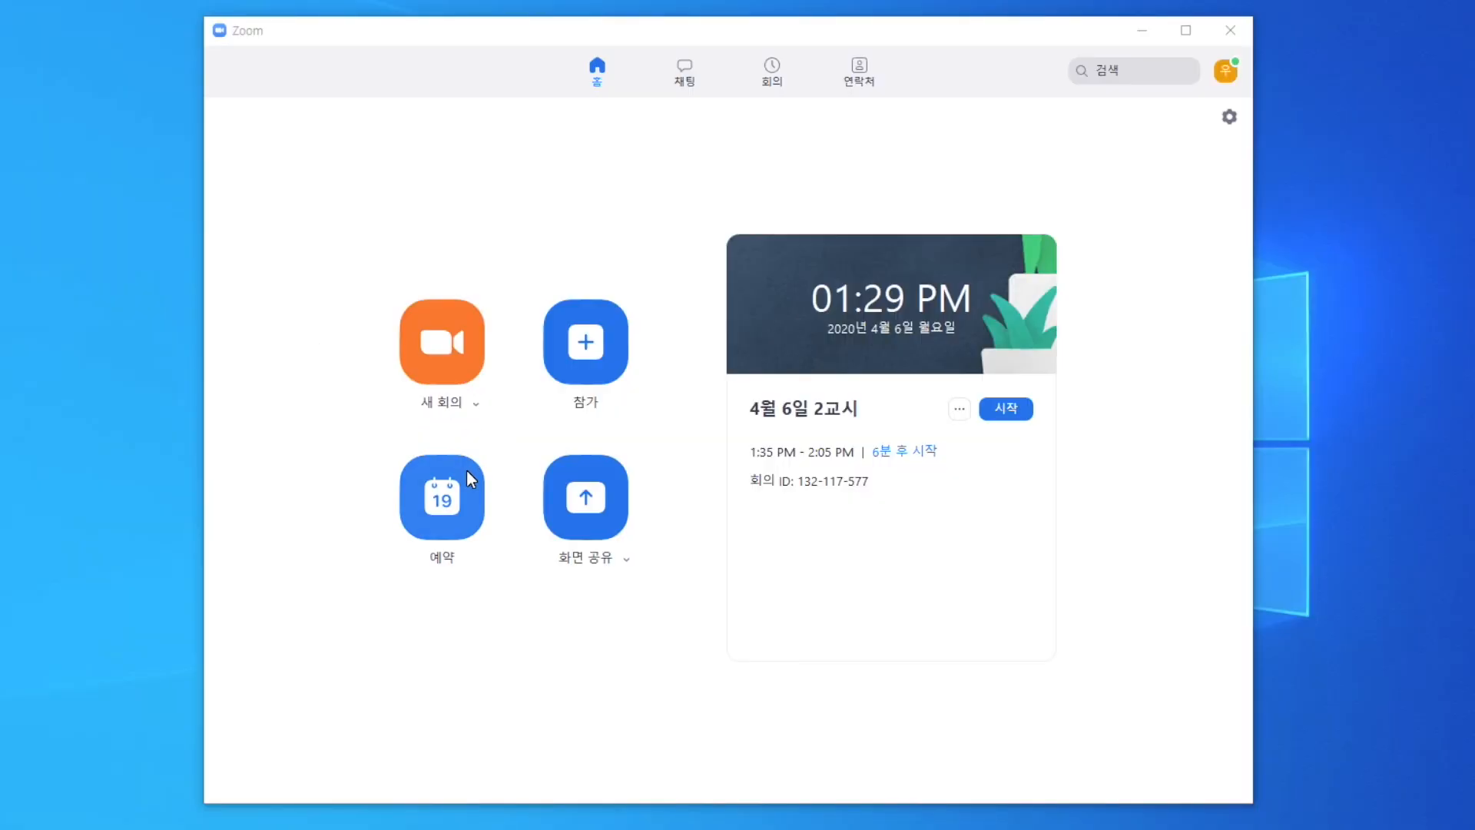
Start the "4월 6일 2교시" meeting with computer audio and copy its invitation URL.
click(769, 75)
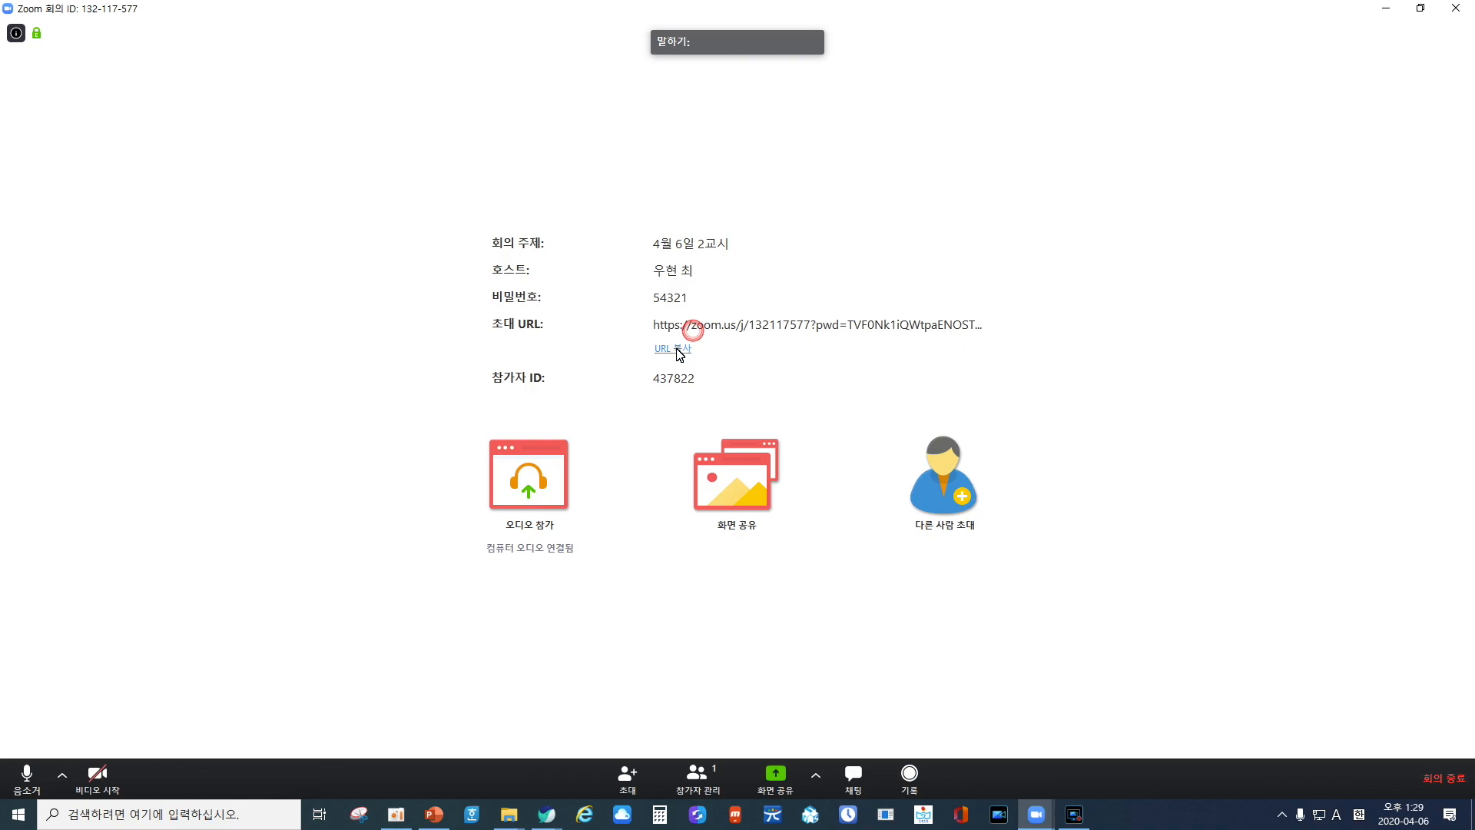
click(676, 349)
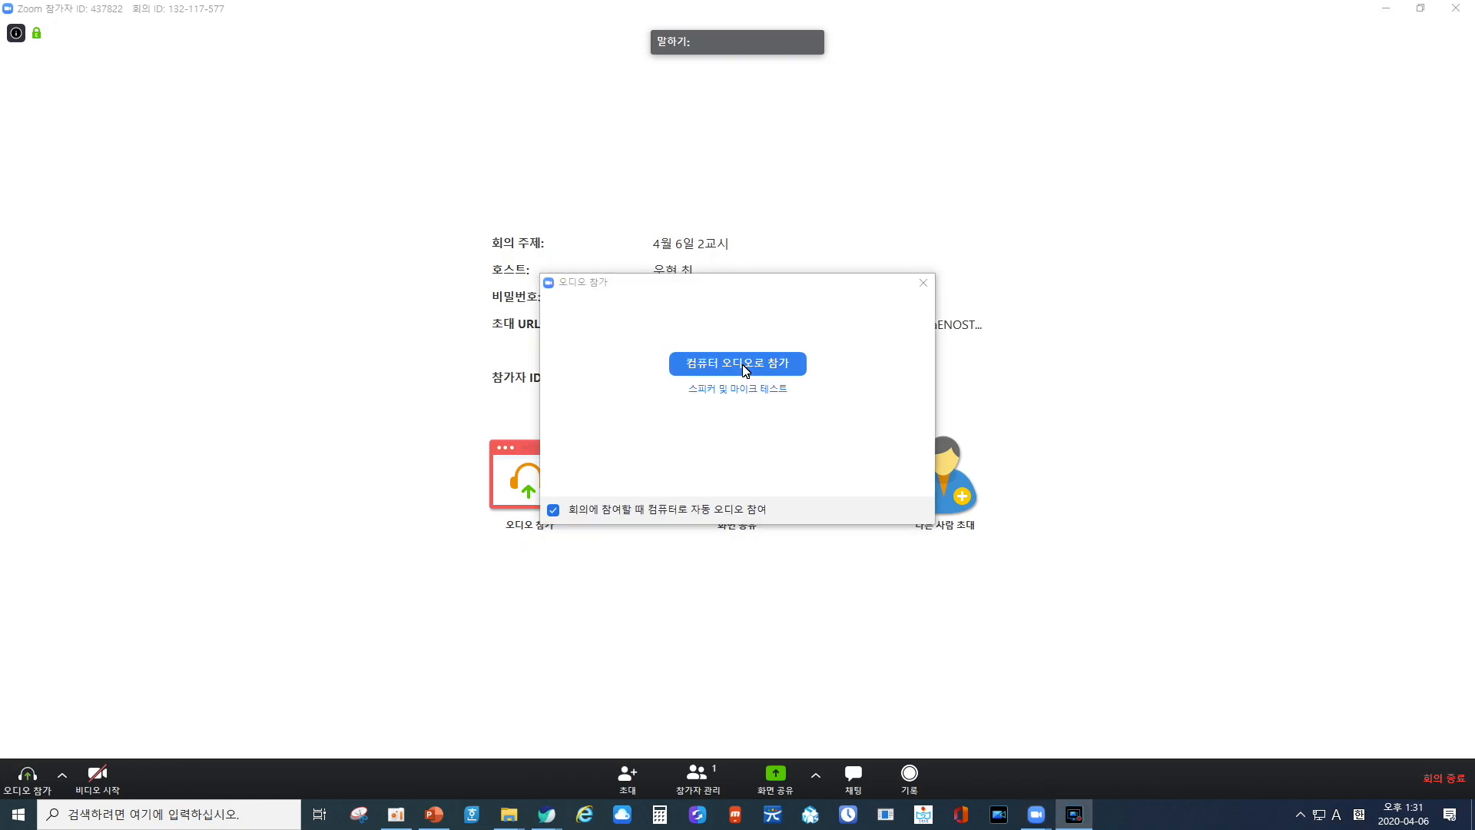
click(738, 364)
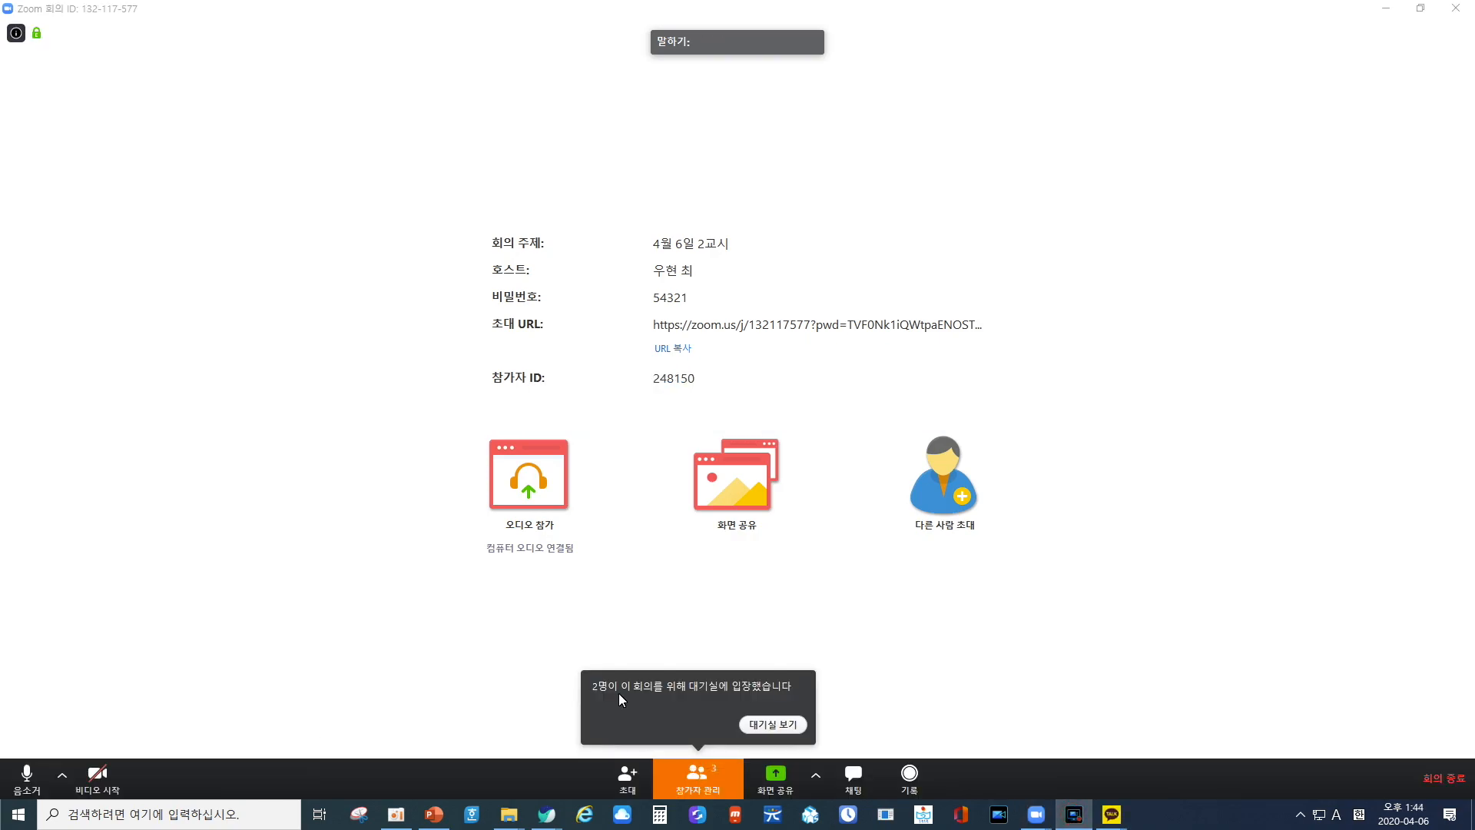
Show the people in the waiting room and view the meeting's information.
click(772, 725)
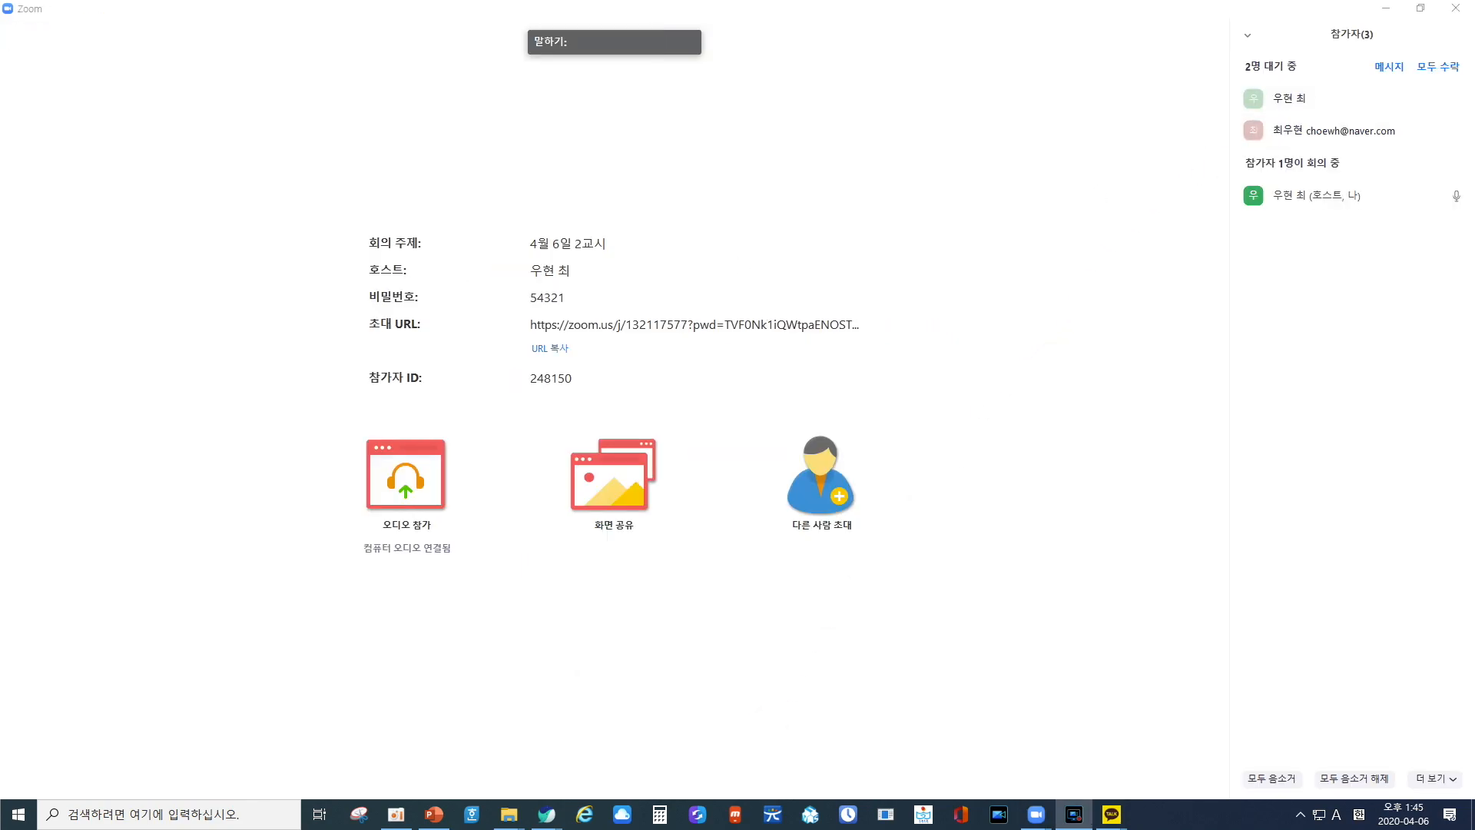
mouse_move(37, 54)
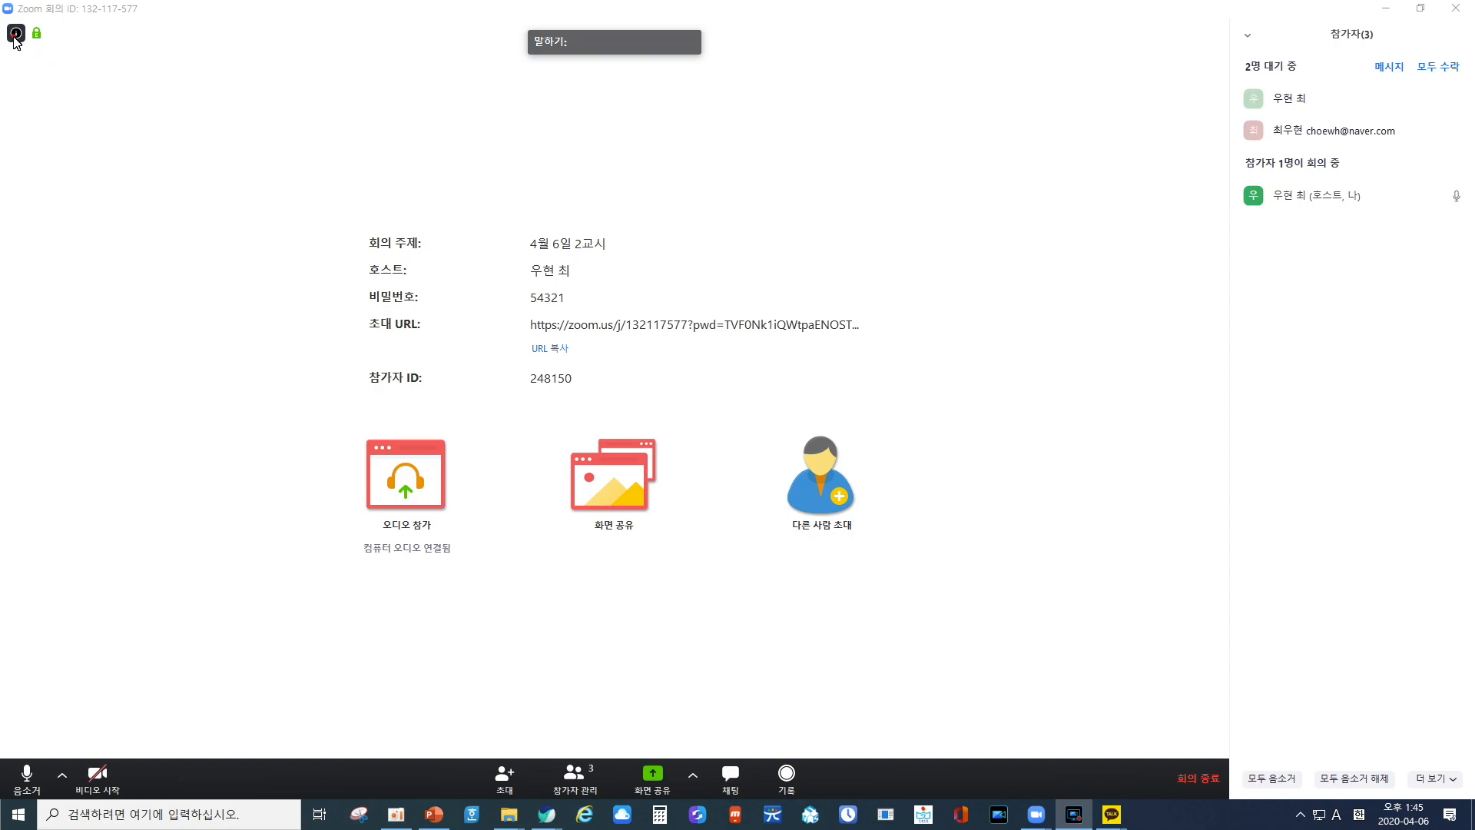
click(15, 35)
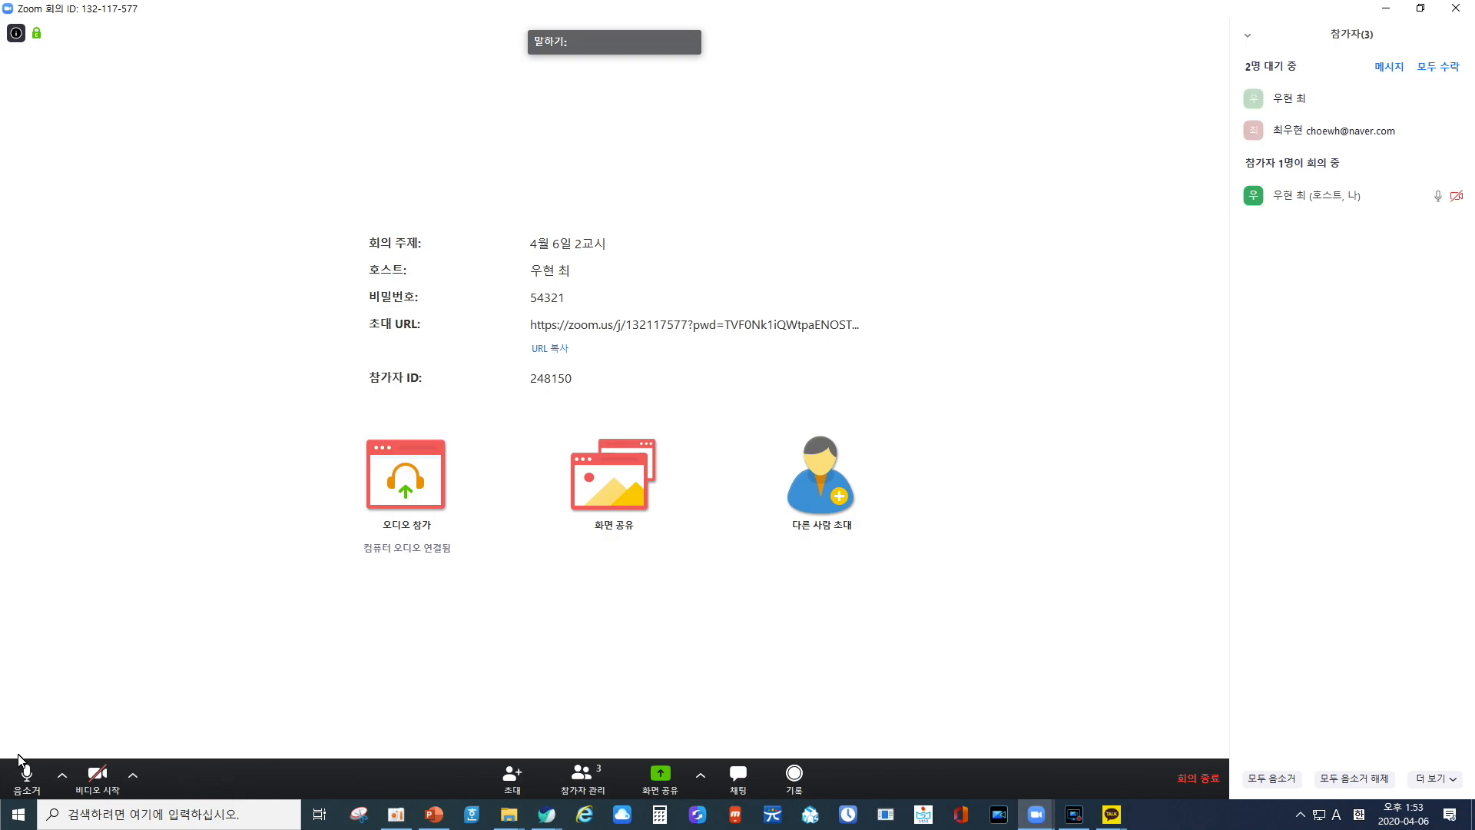
Mute and unmute the host's microphone, and start and stop the host's video.
click(38, 780)
click(38, 786)
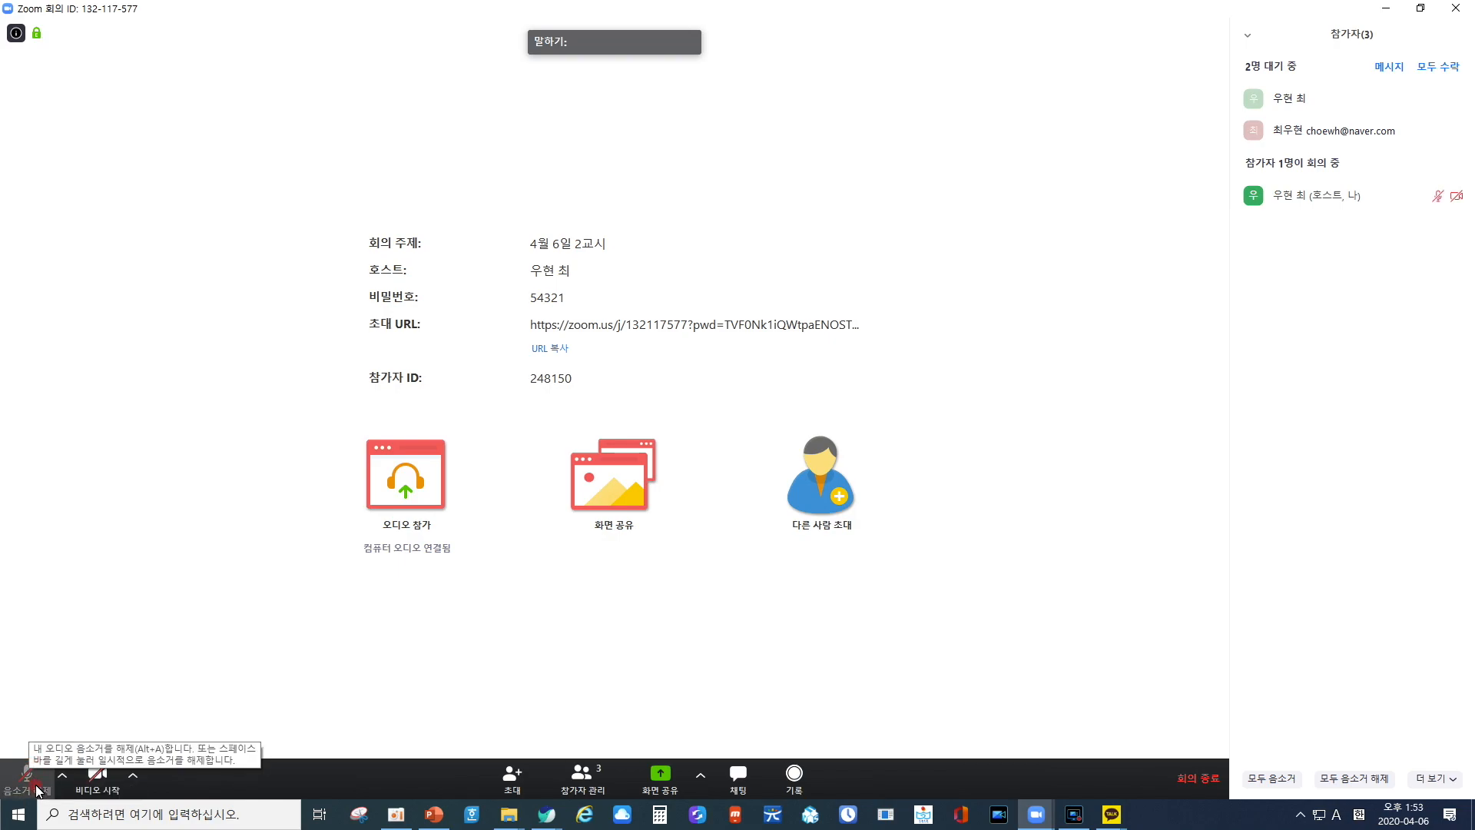
click(93, 778)
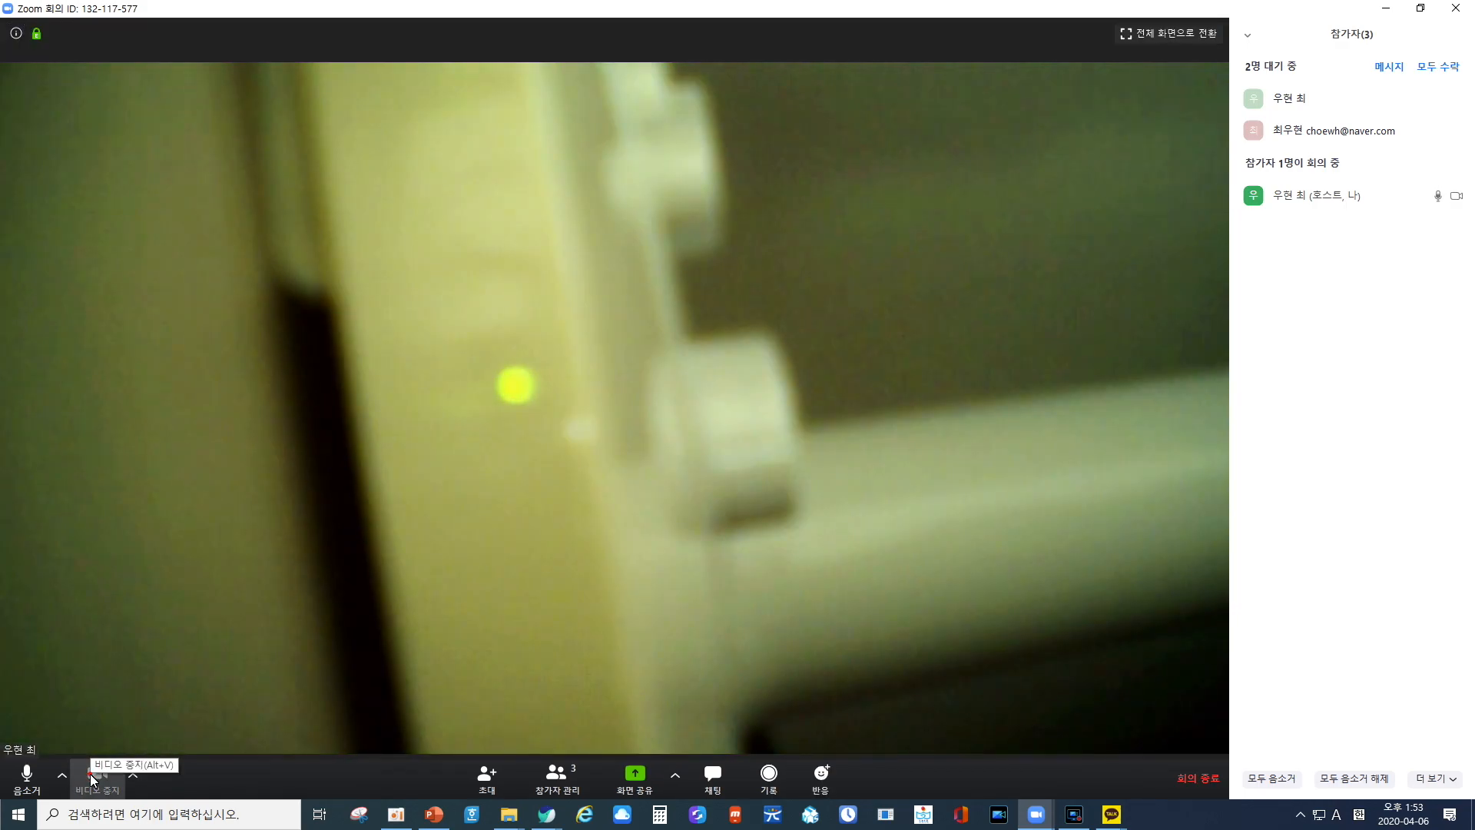
click(93, 777)
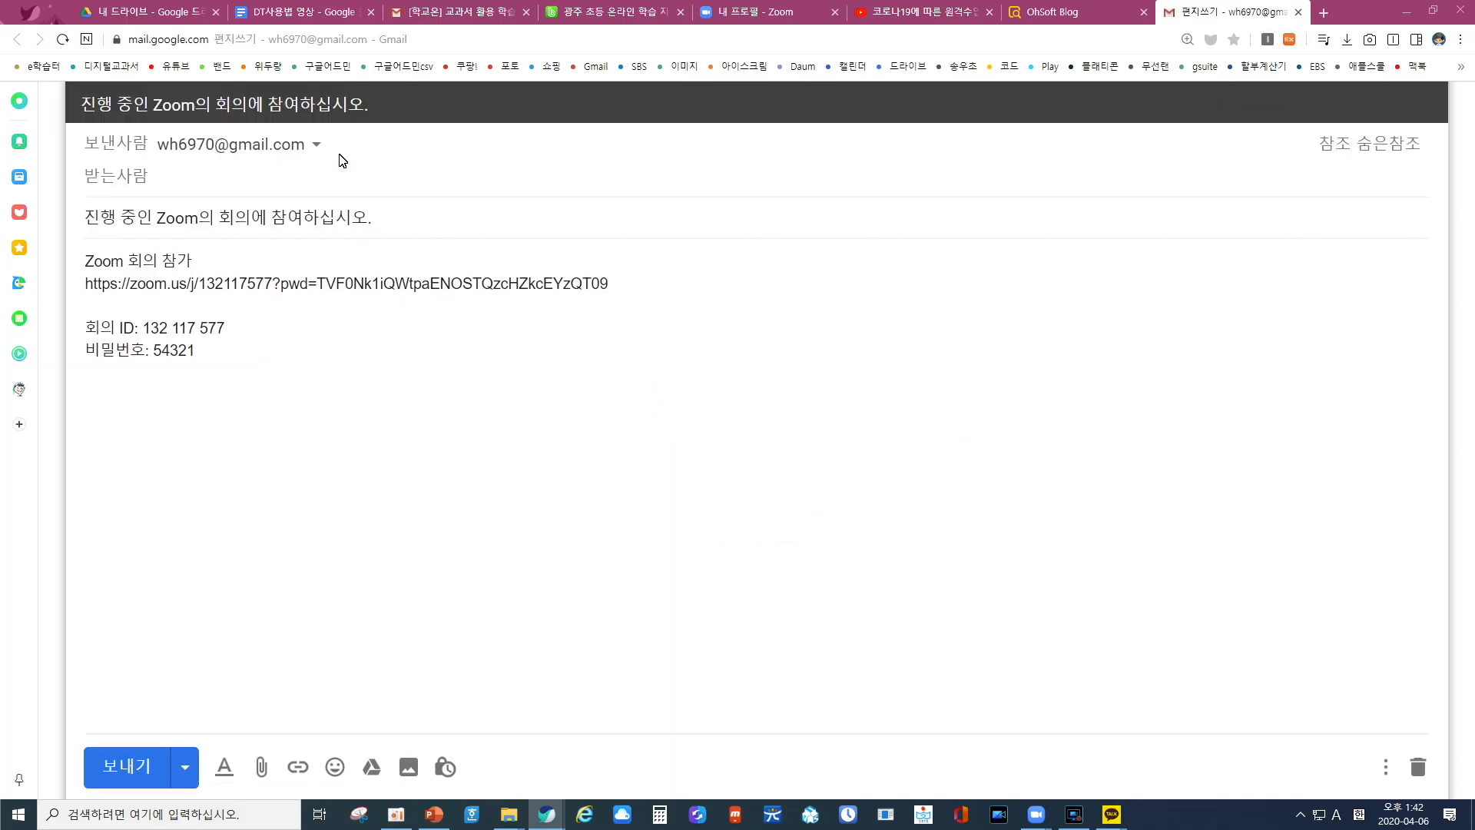
Address the Zoom invitation e-mail in Gmail to the two participants' e-mail addresses and send it.
text(wh)
key(Return)
text(cho)
key(Return)
click(131, 766)
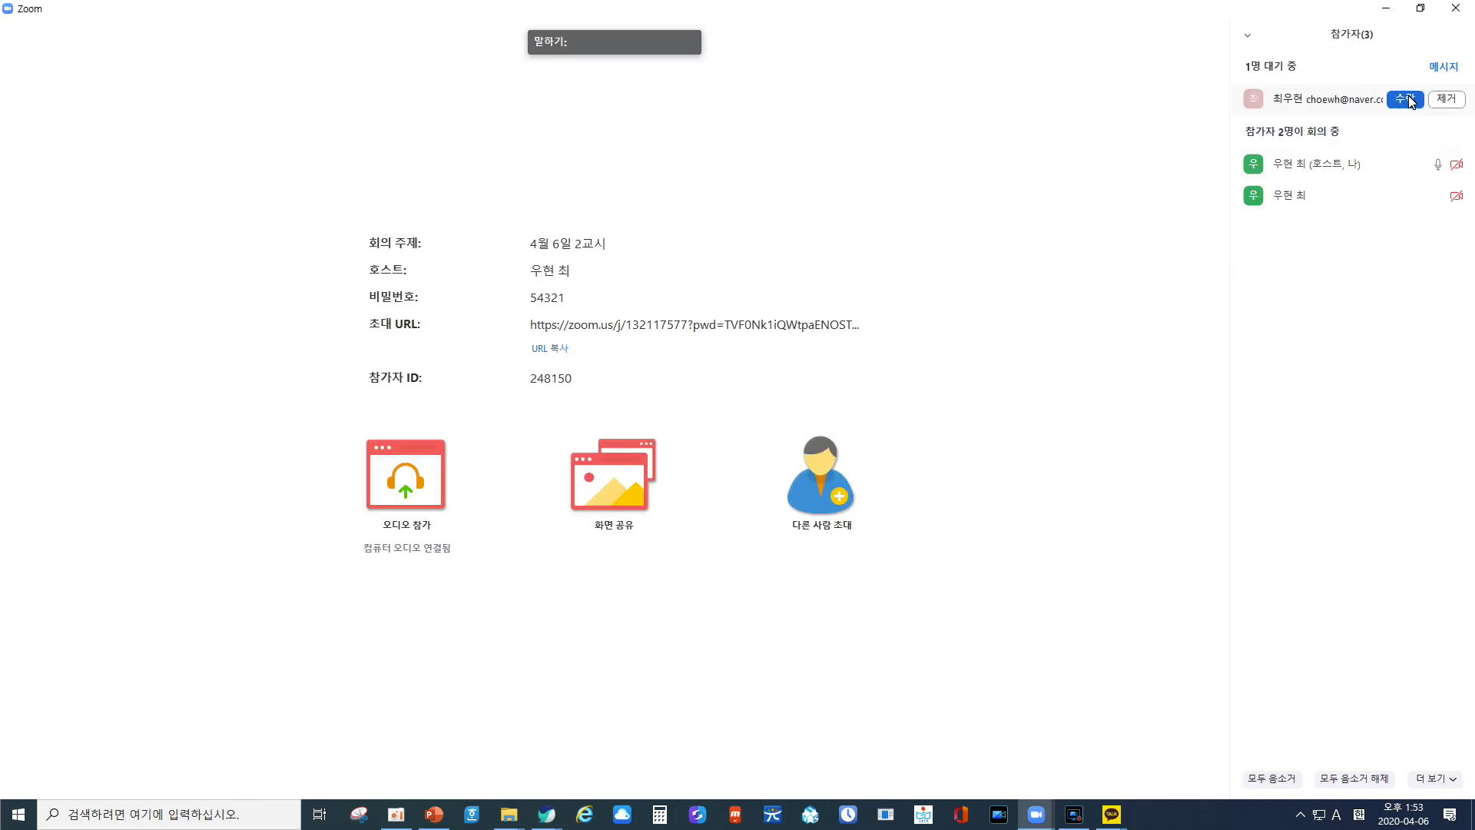
Admit the waiting participants to the meeting and mute the host's microphone.
click(1409, 100)
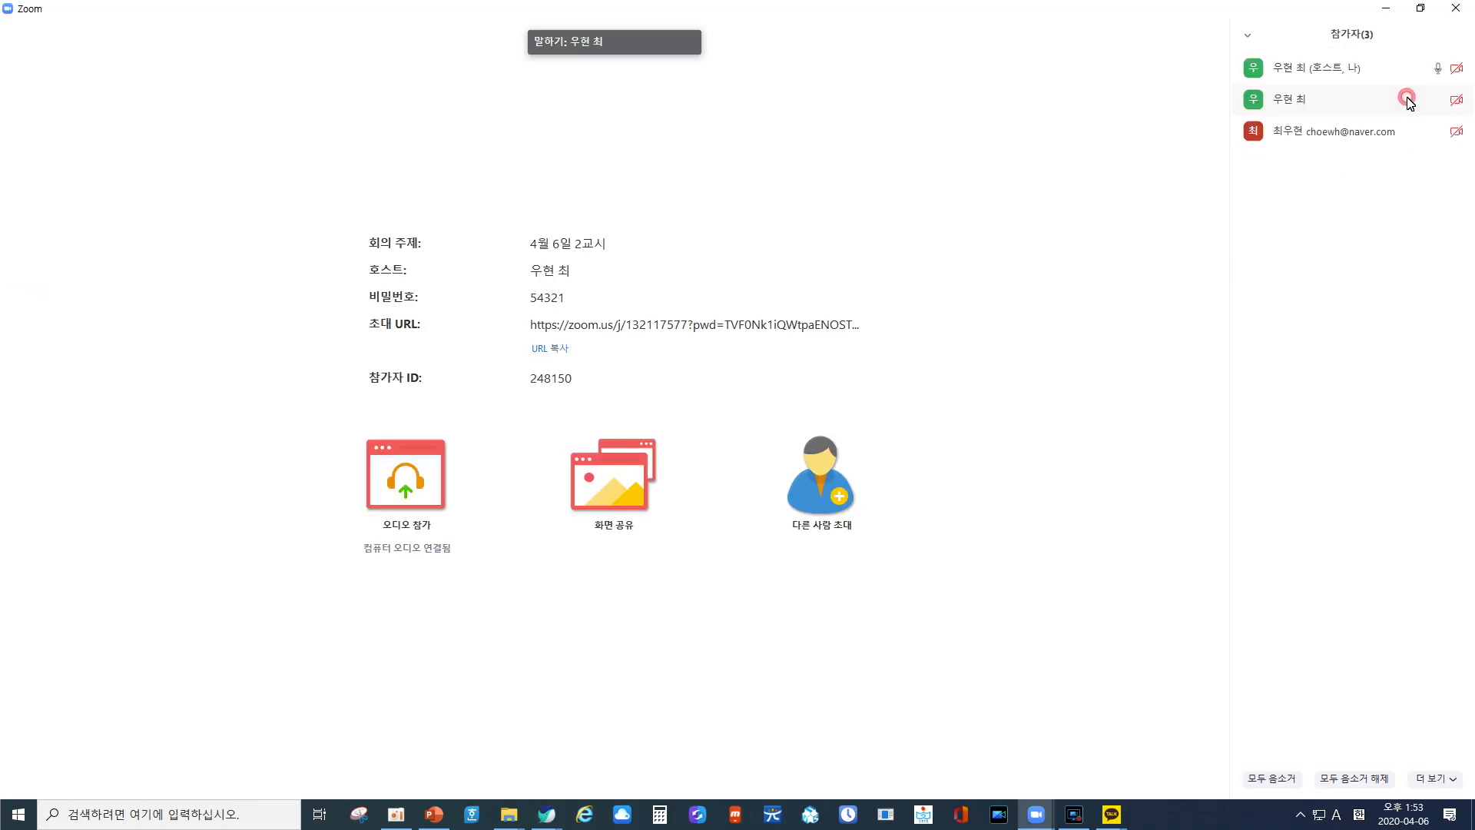
mouse_move(1411, 103)
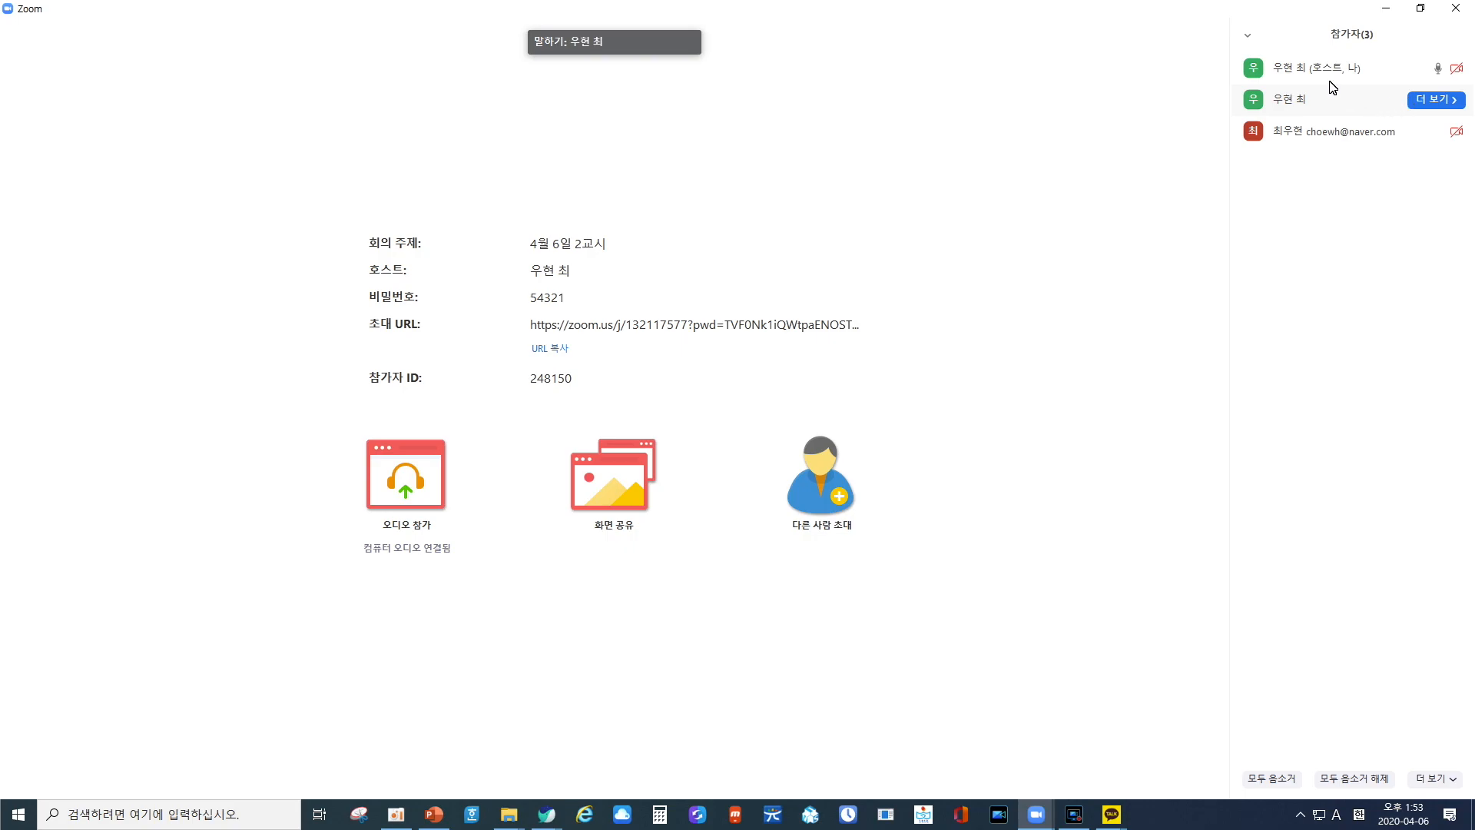
mouse_move(1331, 85)
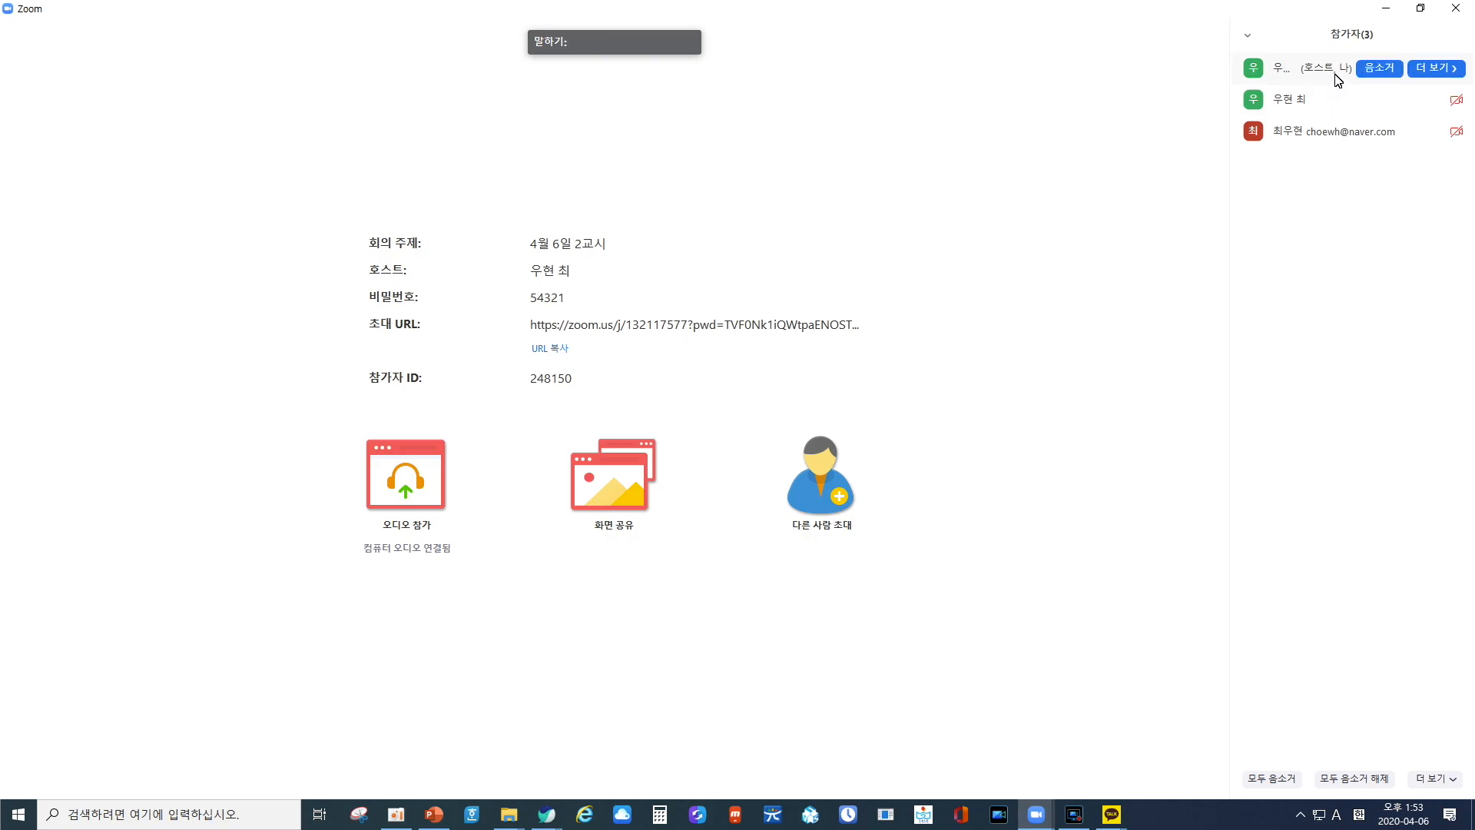
click(1379, 68)
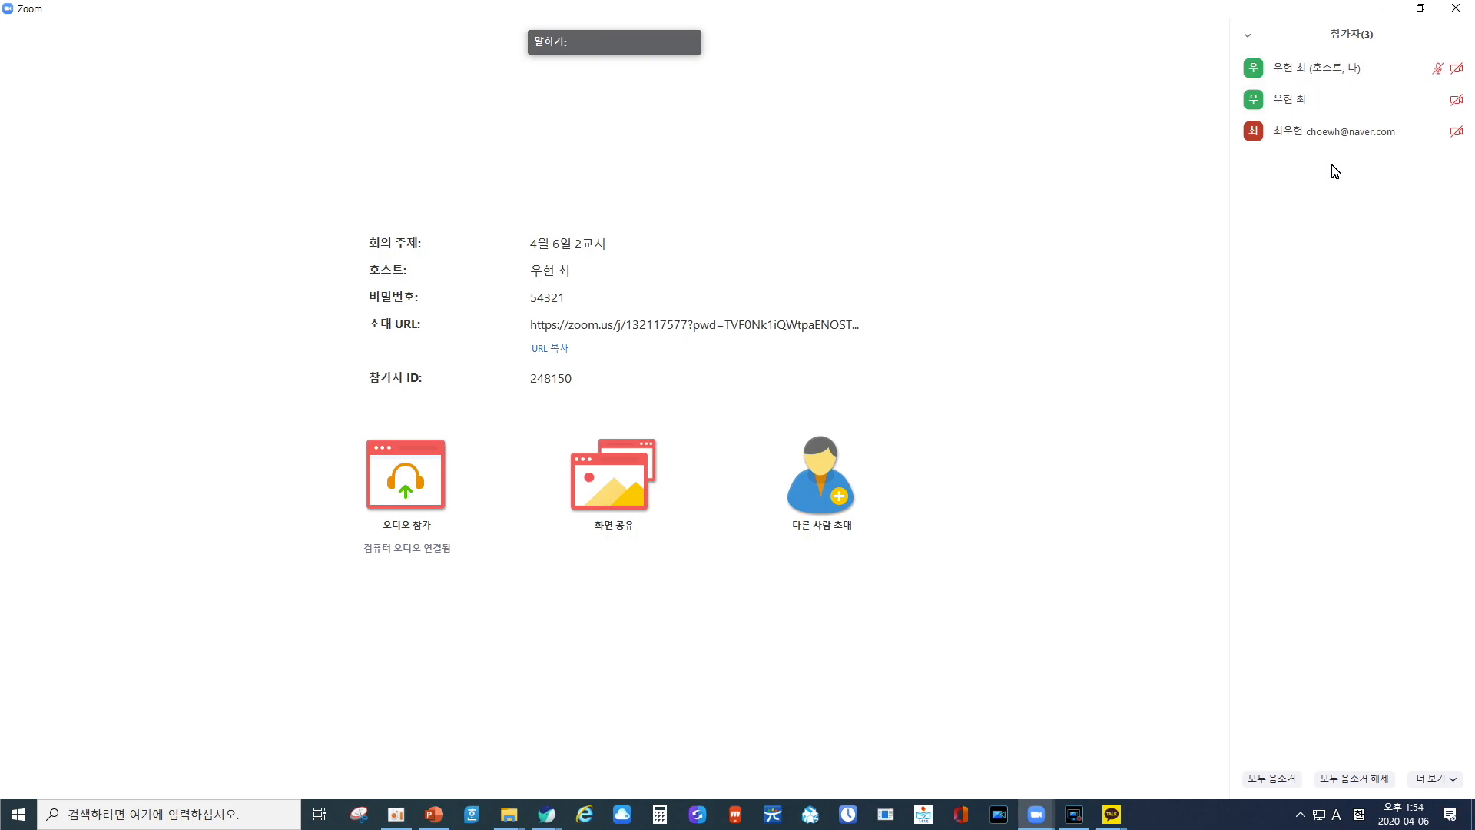
Ask the first participant listed below the host to start video, and make that participant the host.
click(1421, 105)
click(1423, 122)
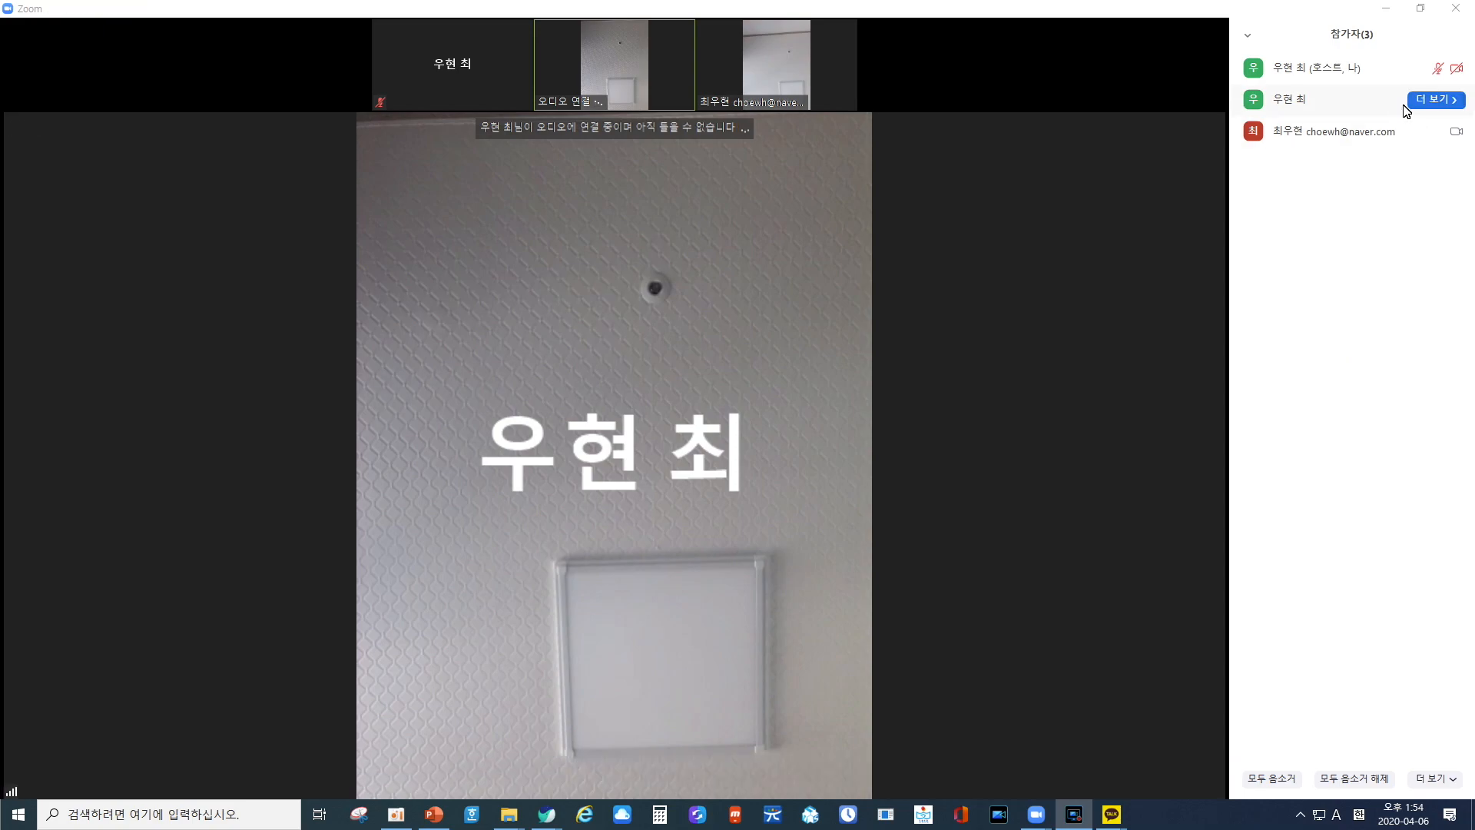
click(1435, 104)
click(1429, 163)
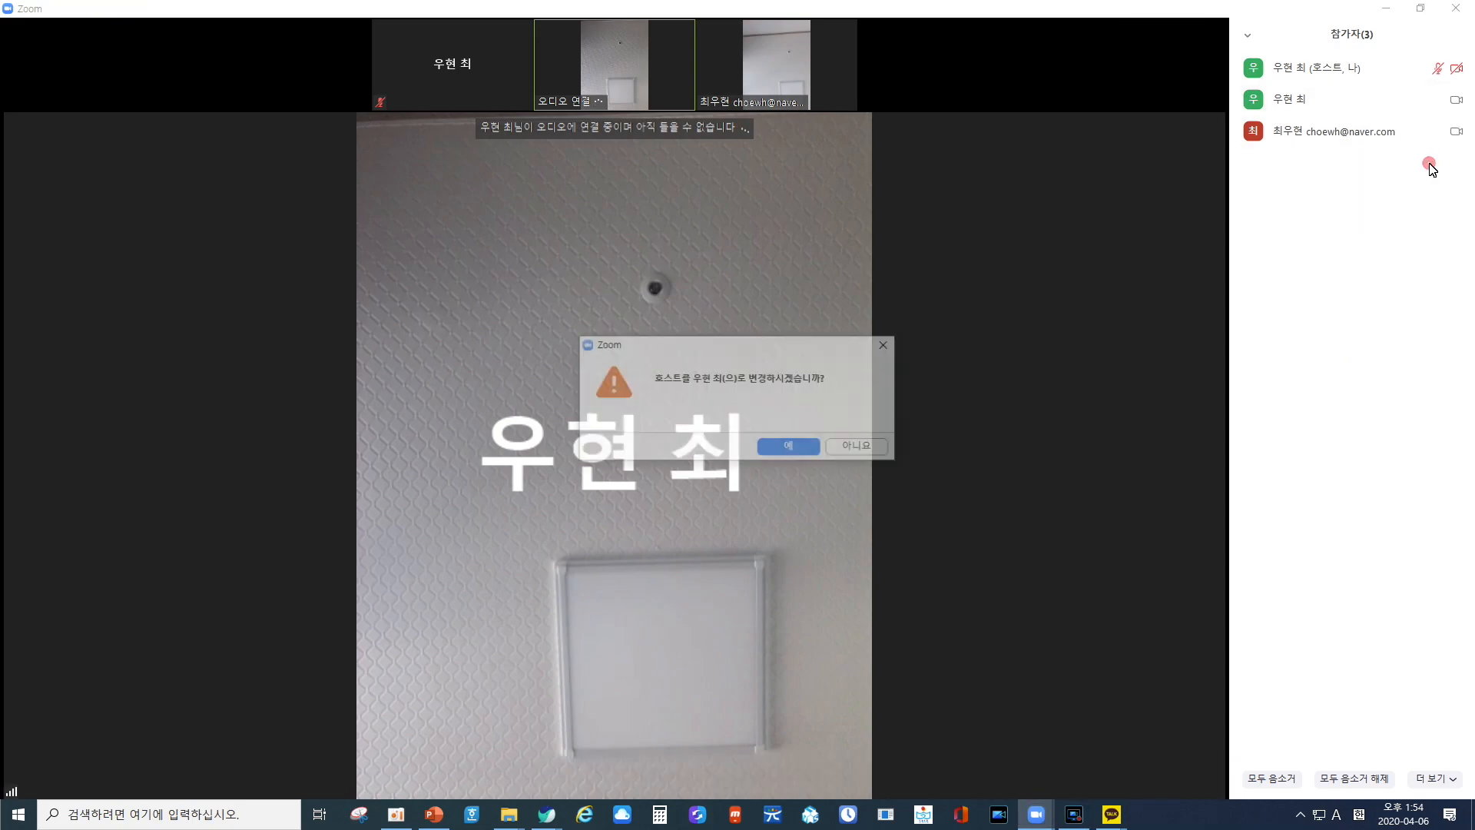
click(774, 453)
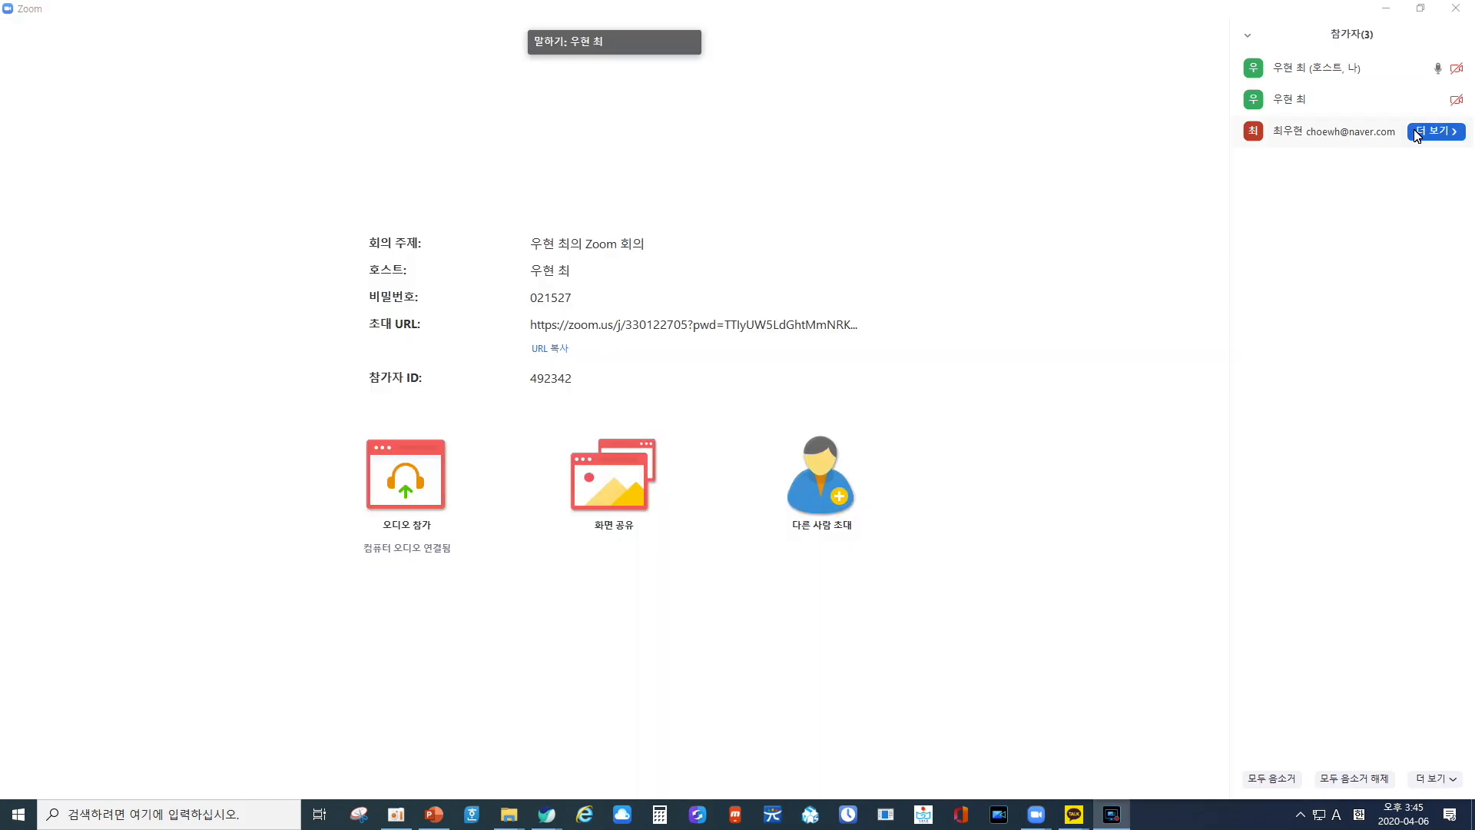
Rename the last participant in the meeting's participant list with a new display name.
click(1418, 136)
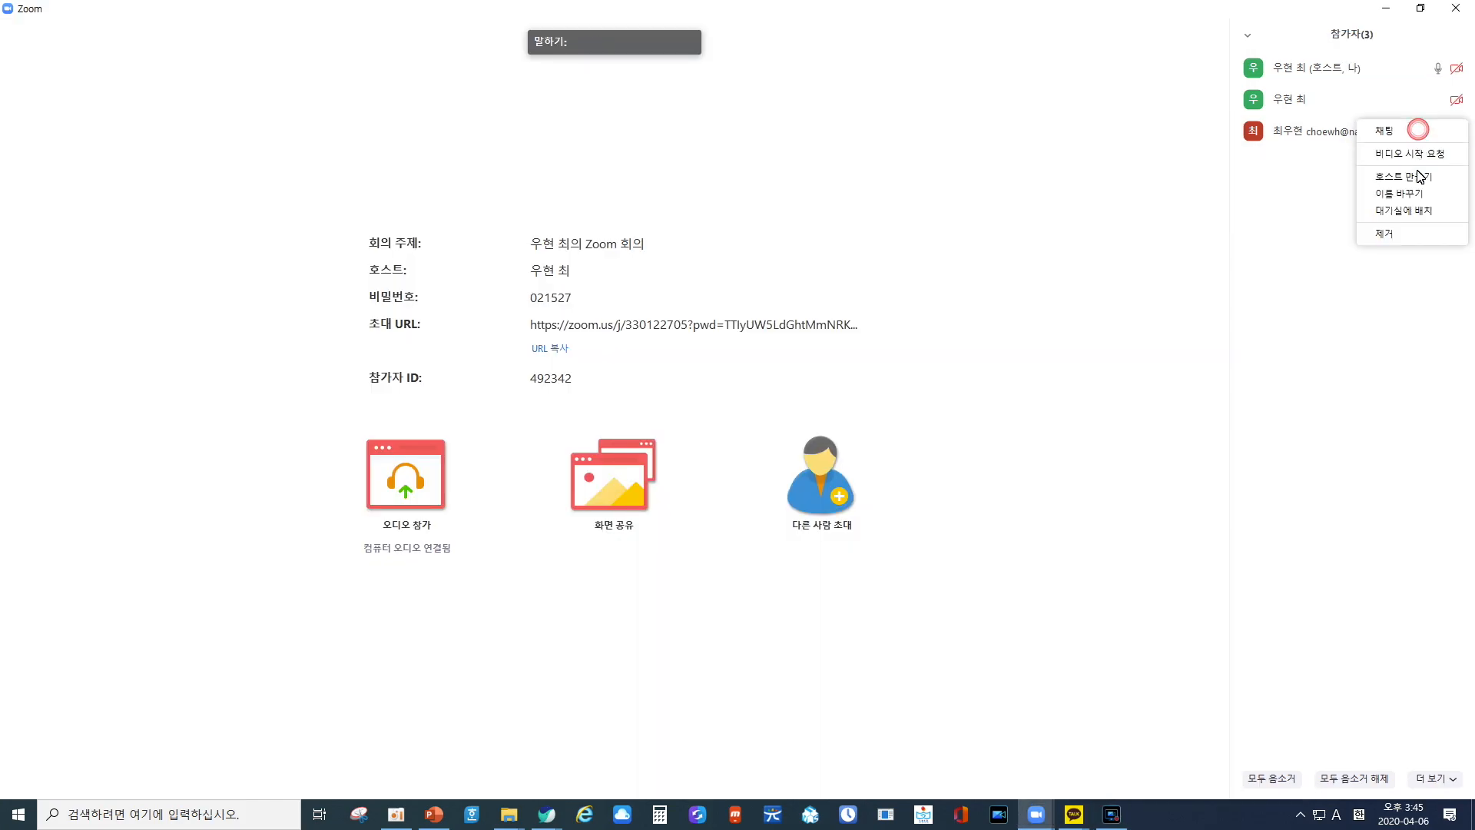
click(1416, 200)
text(우현쌤)
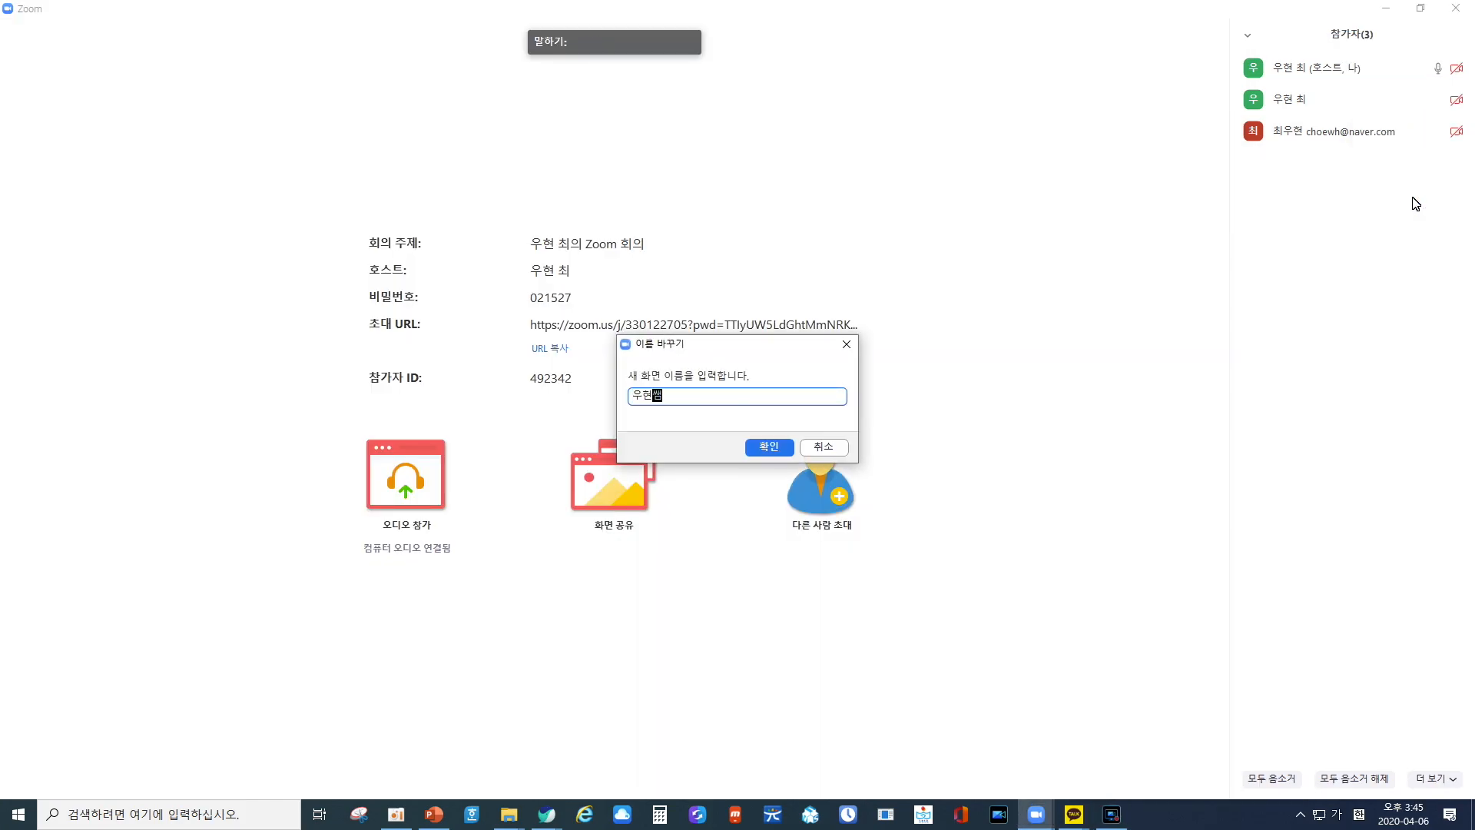
key(Return)
Place the renamed participant in the waiting room and request that participant's removal from the meeting.
click(1420, 136)
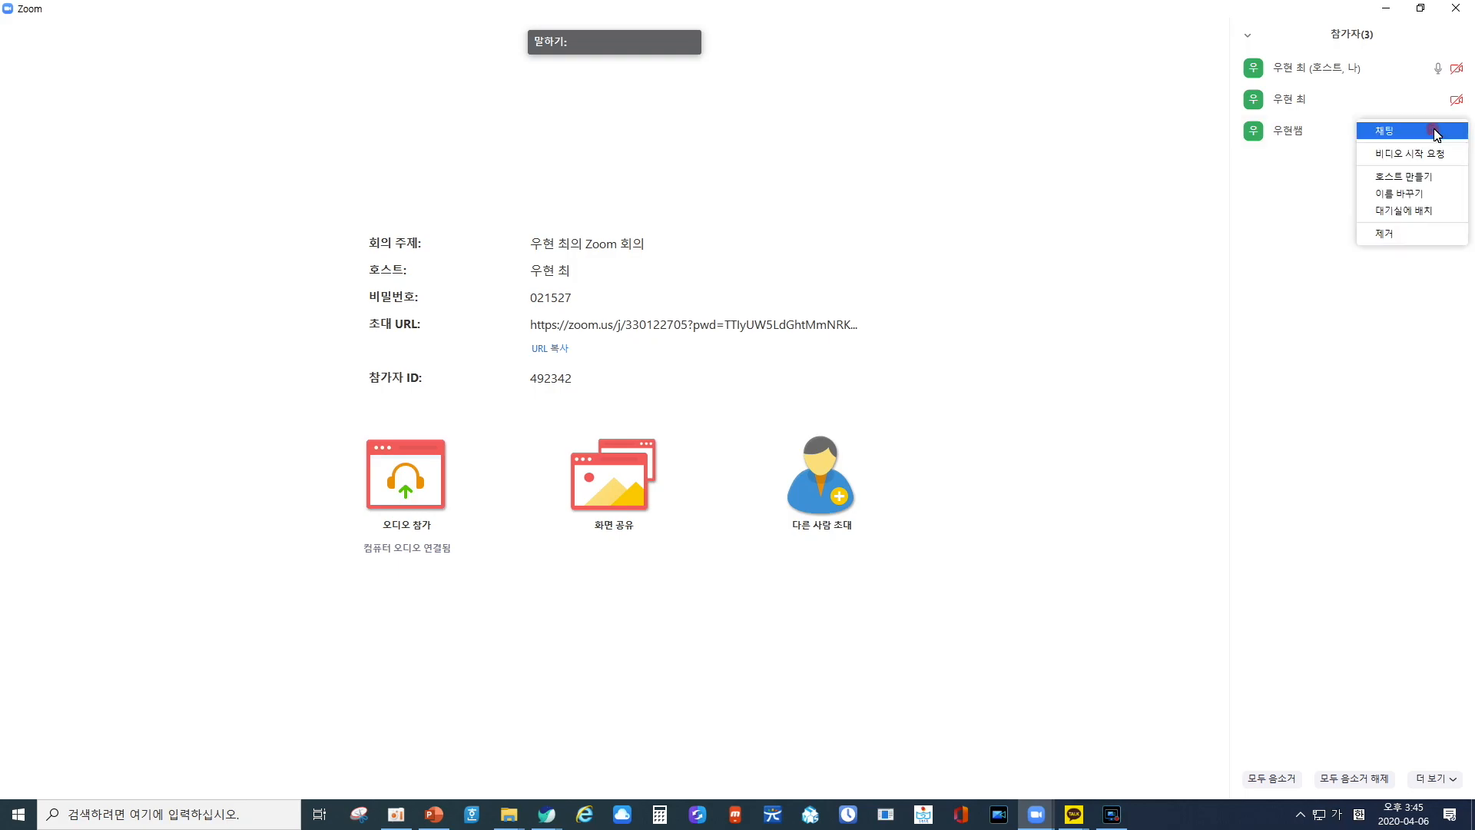
click(1425, 211)
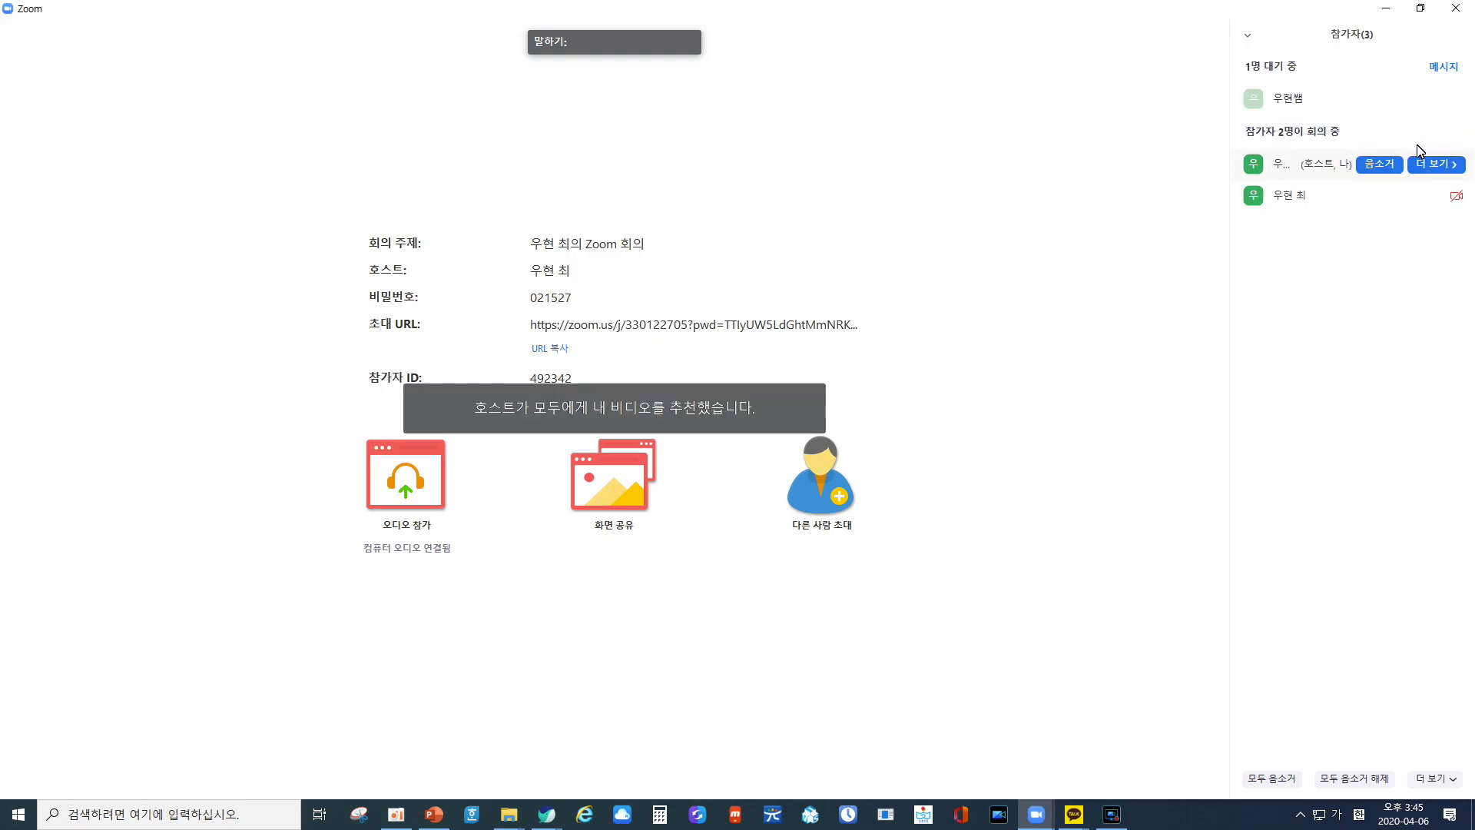
click(1448, 101)
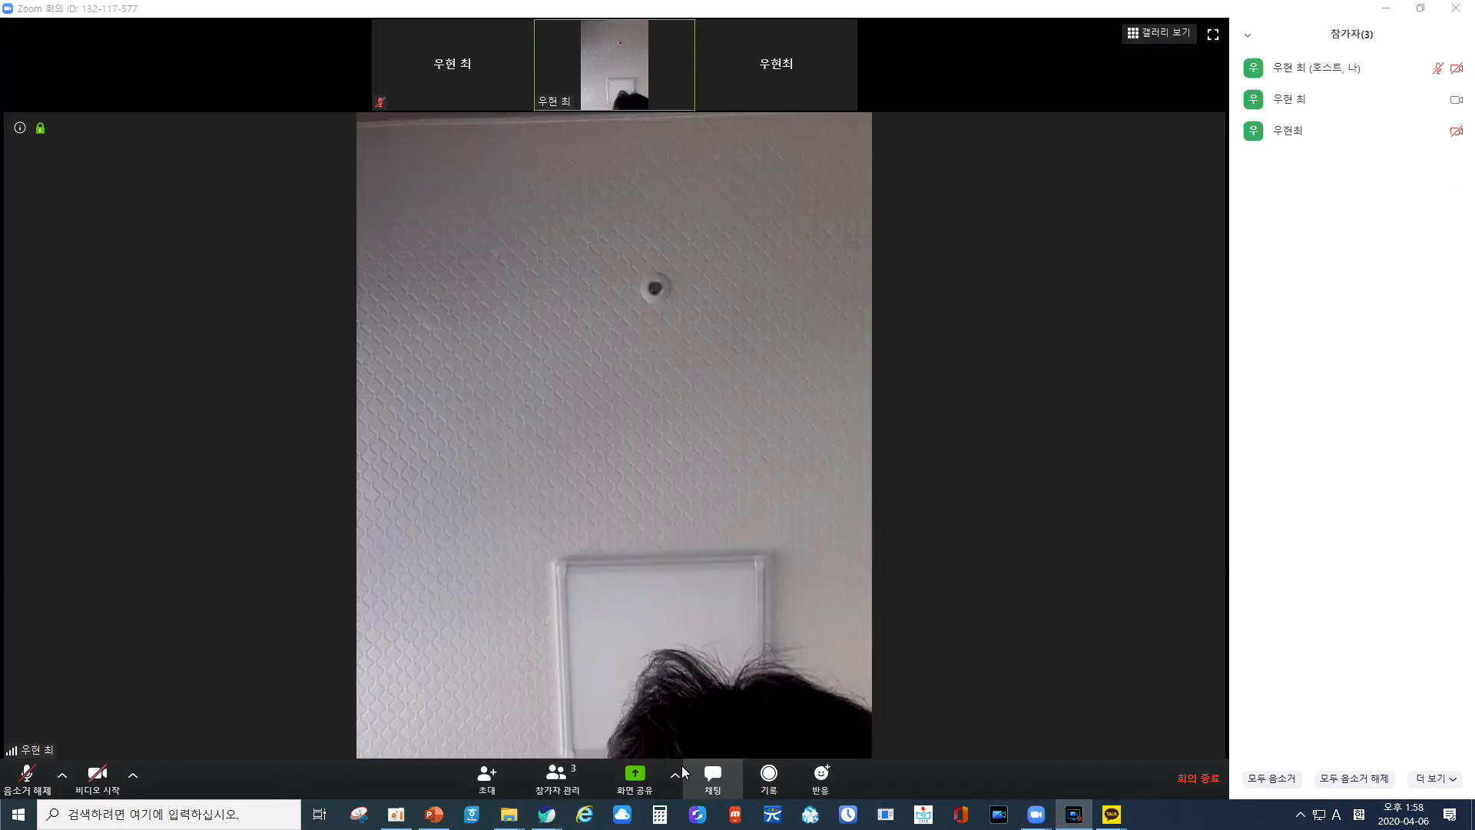
Share the window named "바탕 화면" with the meeting participants.
click(650, 776)
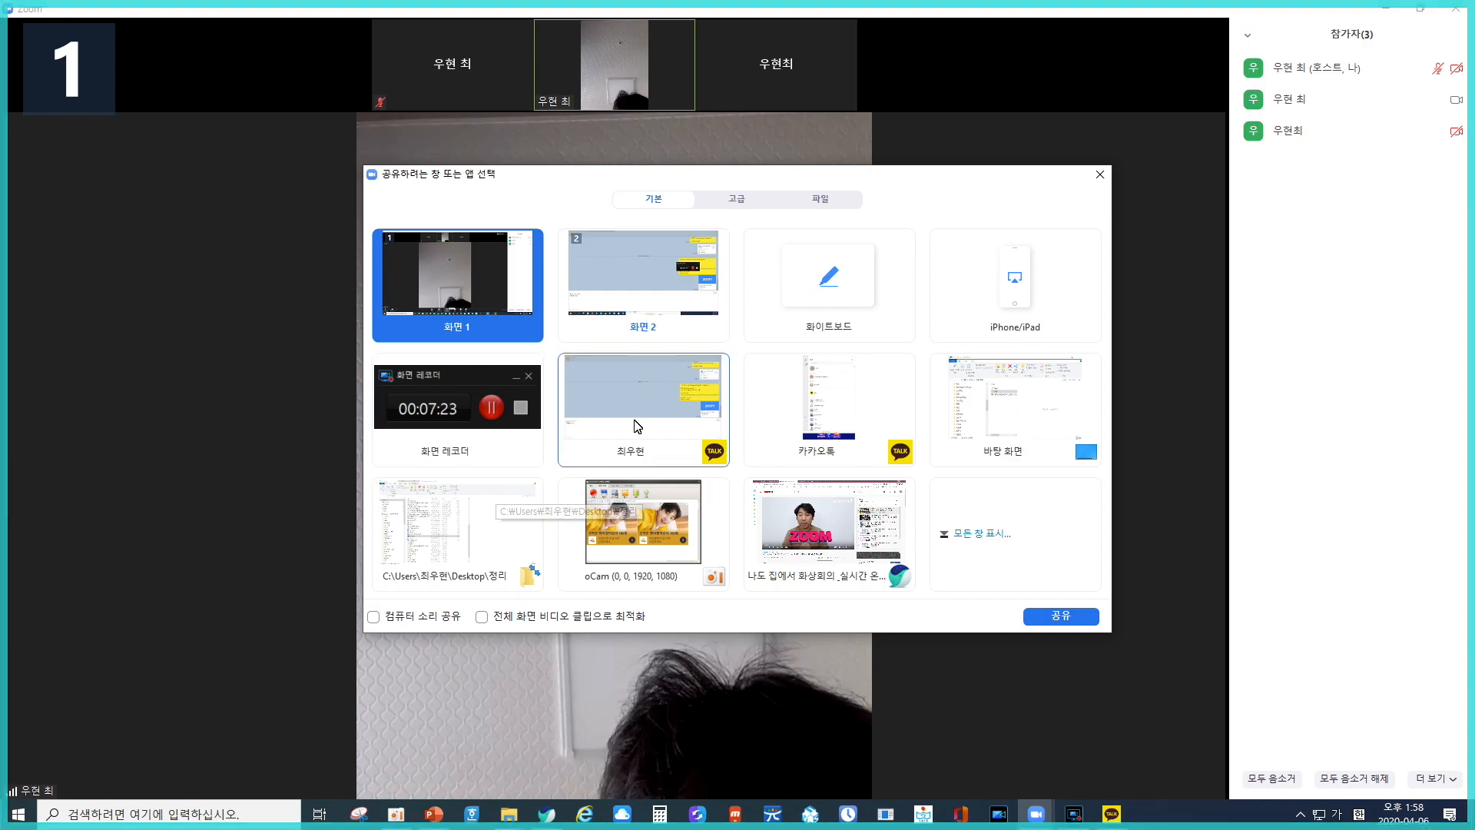
click(988, 390)
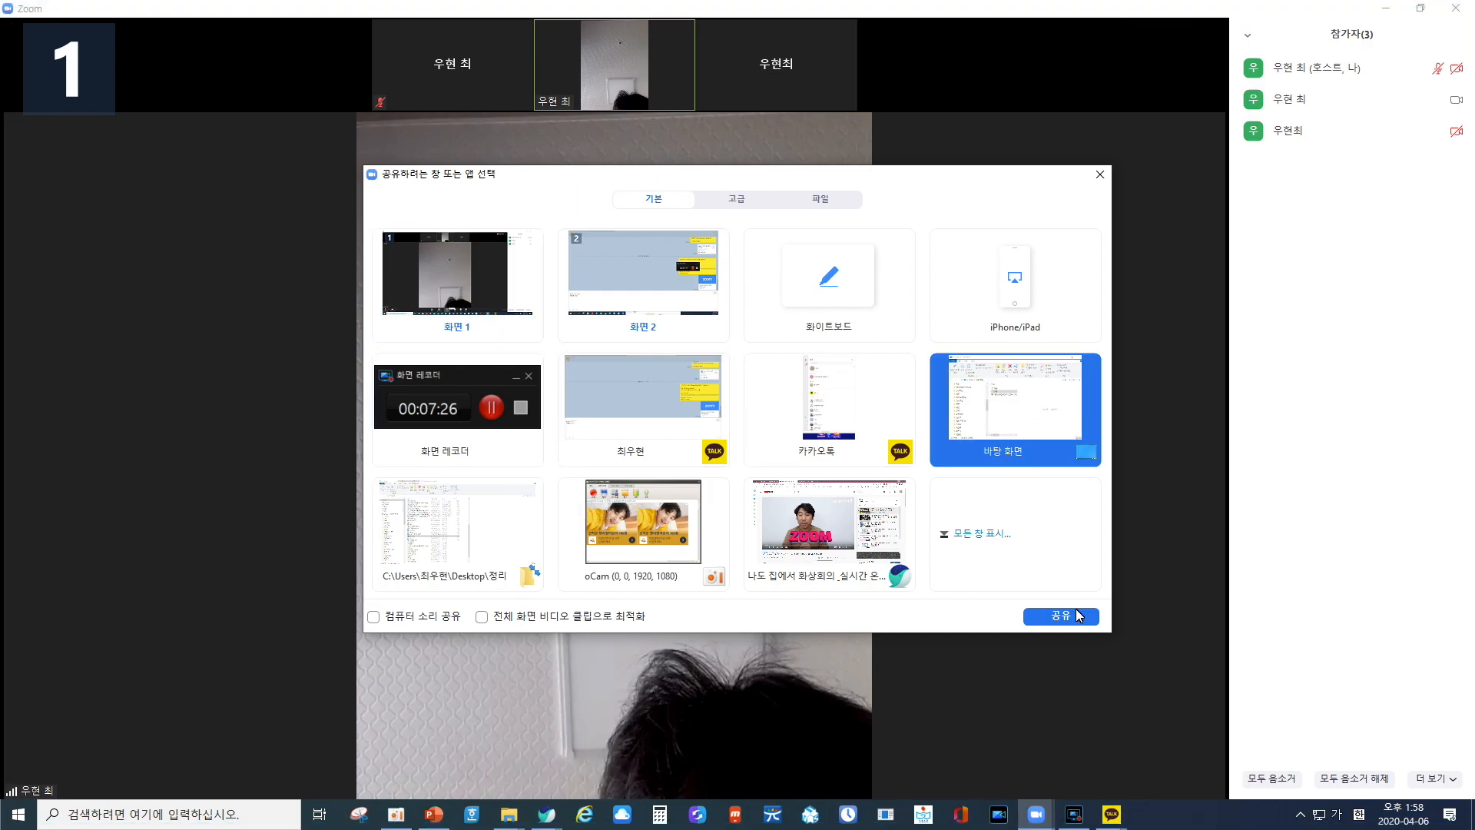
click(1056, 616)
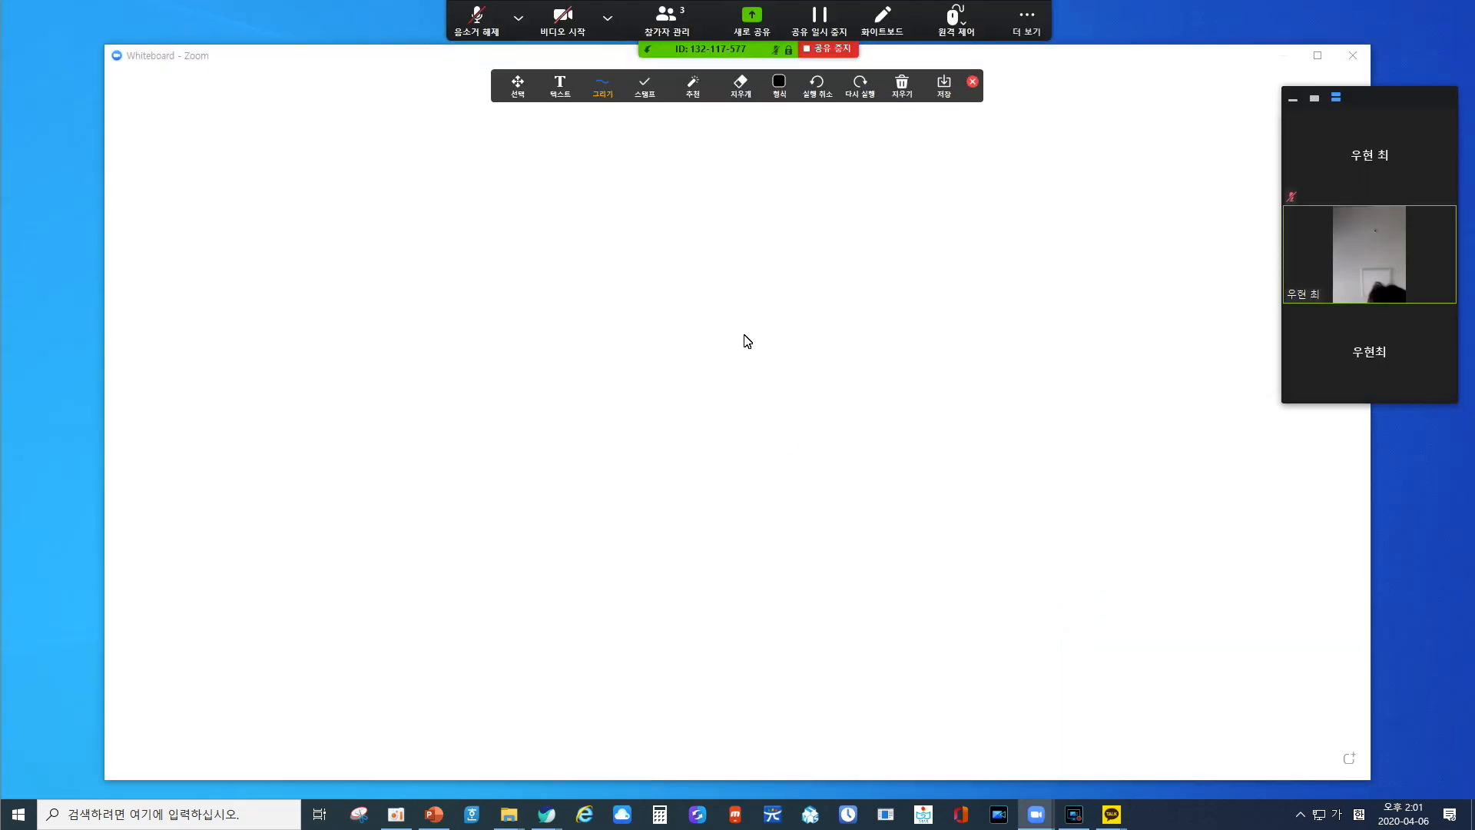
Add the text "줌 클라우드 미팅입니다." near the upper part of the whiteboard.
click(560, 86)
click(339, 246)
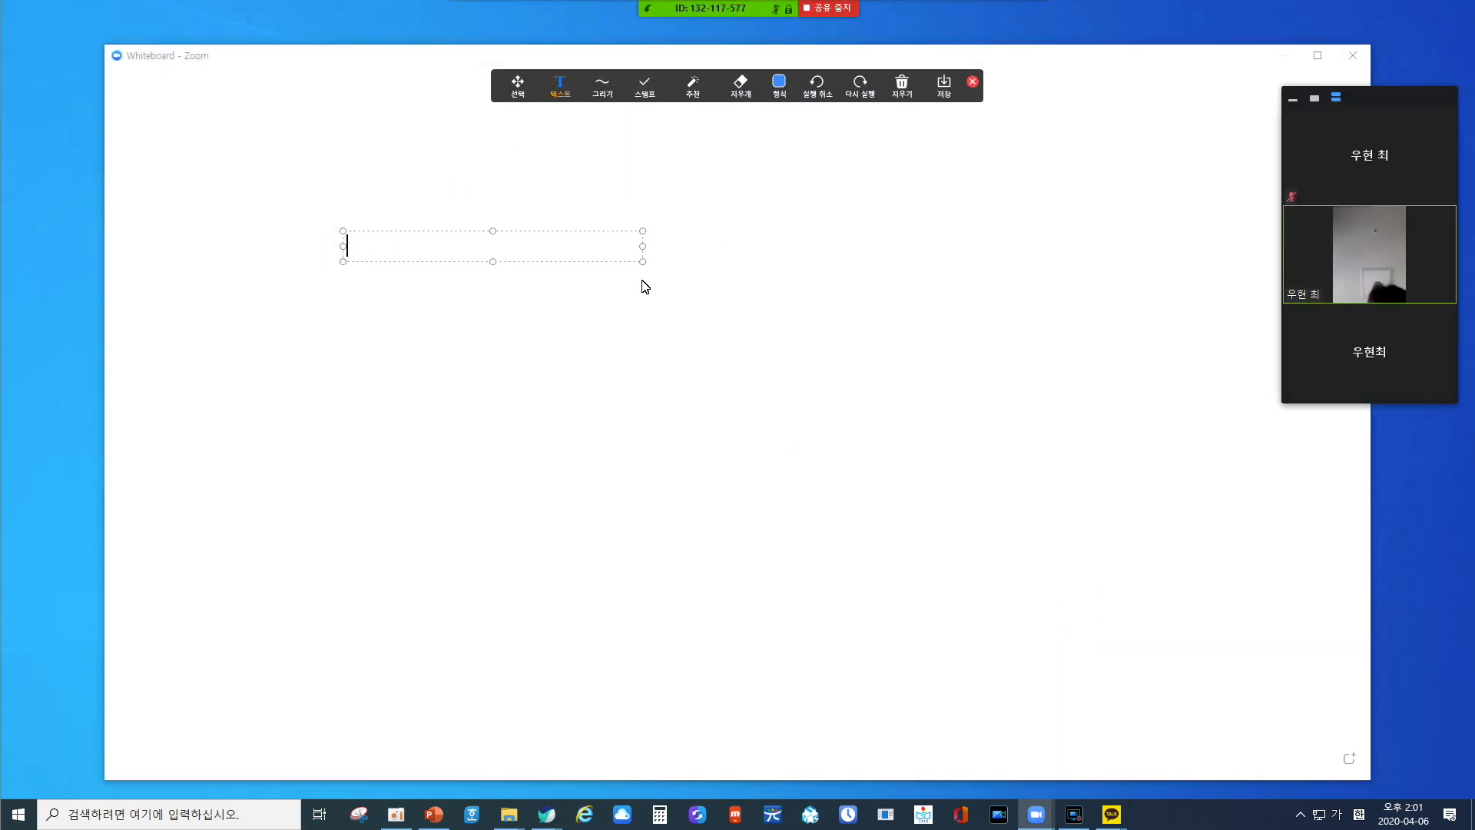
text(줌 클라우드 미팅입ㄴ)
text(ㅣ다.)
Handwrite "안녕하세요" below the whiteboard text with the thick freehand pen.
mouse_move(591, 91)
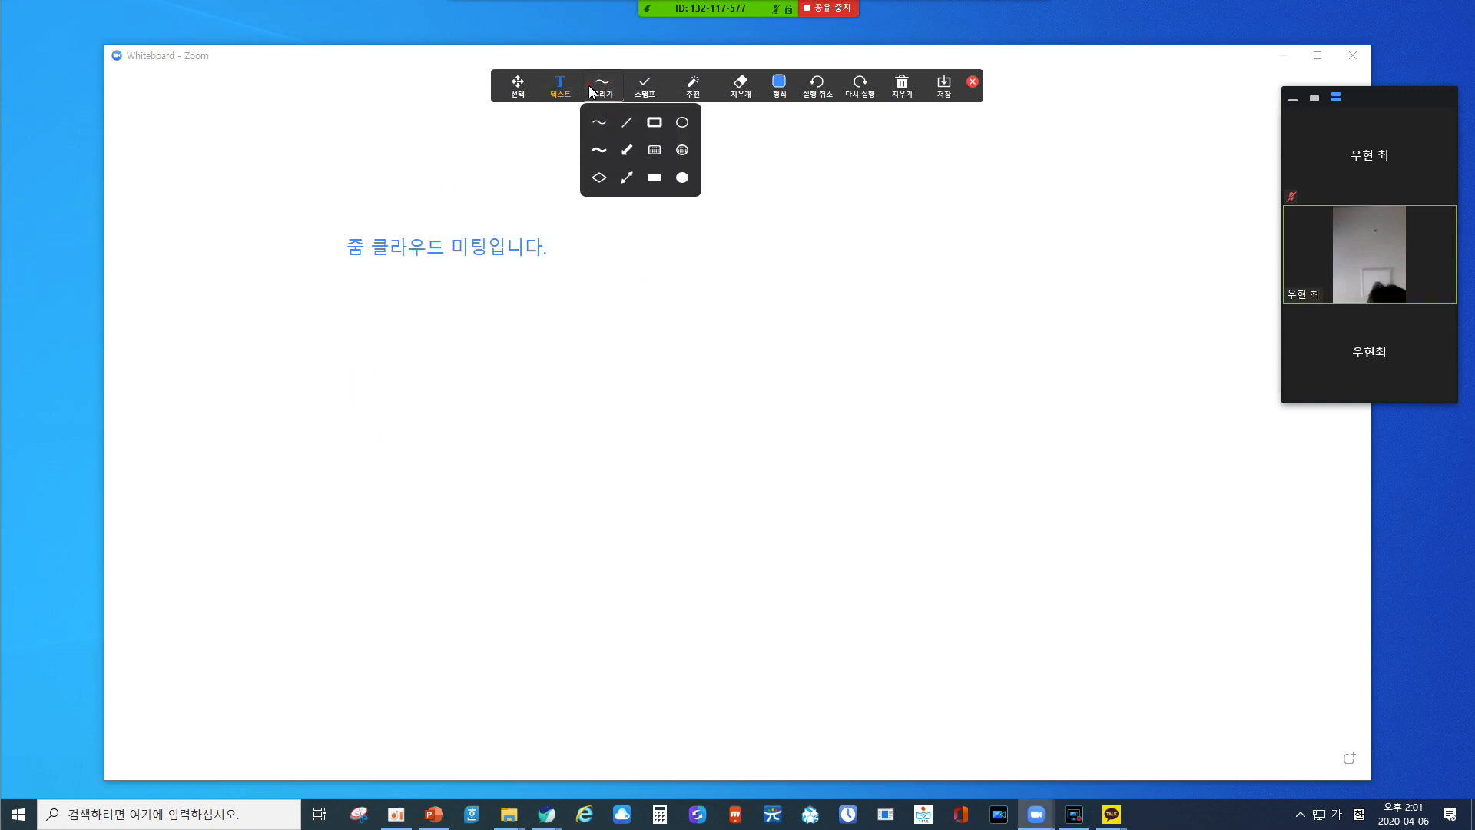
click(601, 150)
drag(398, 350, 414, 352)
drag(458, 323, 467, 415)
drag(458, 375, 488, 372)
drag(445, 413, 503, 421)
mouse_move(507, 319)
mouse_down()
mouse_move(545, 369)
mouse_move(564, 324)
mouse_up()
drag(540, 343, 567, 329)
Stamp an arrow and a heart on the whiteboard, and draw a long straight arrow below the handwriting.
mouse_move(645, 96)
click(641, 123)
click(554, 525)
click(668, 149)
click(1030, 415)
click(630, 145)
drag(773, 548, 1042, 540)
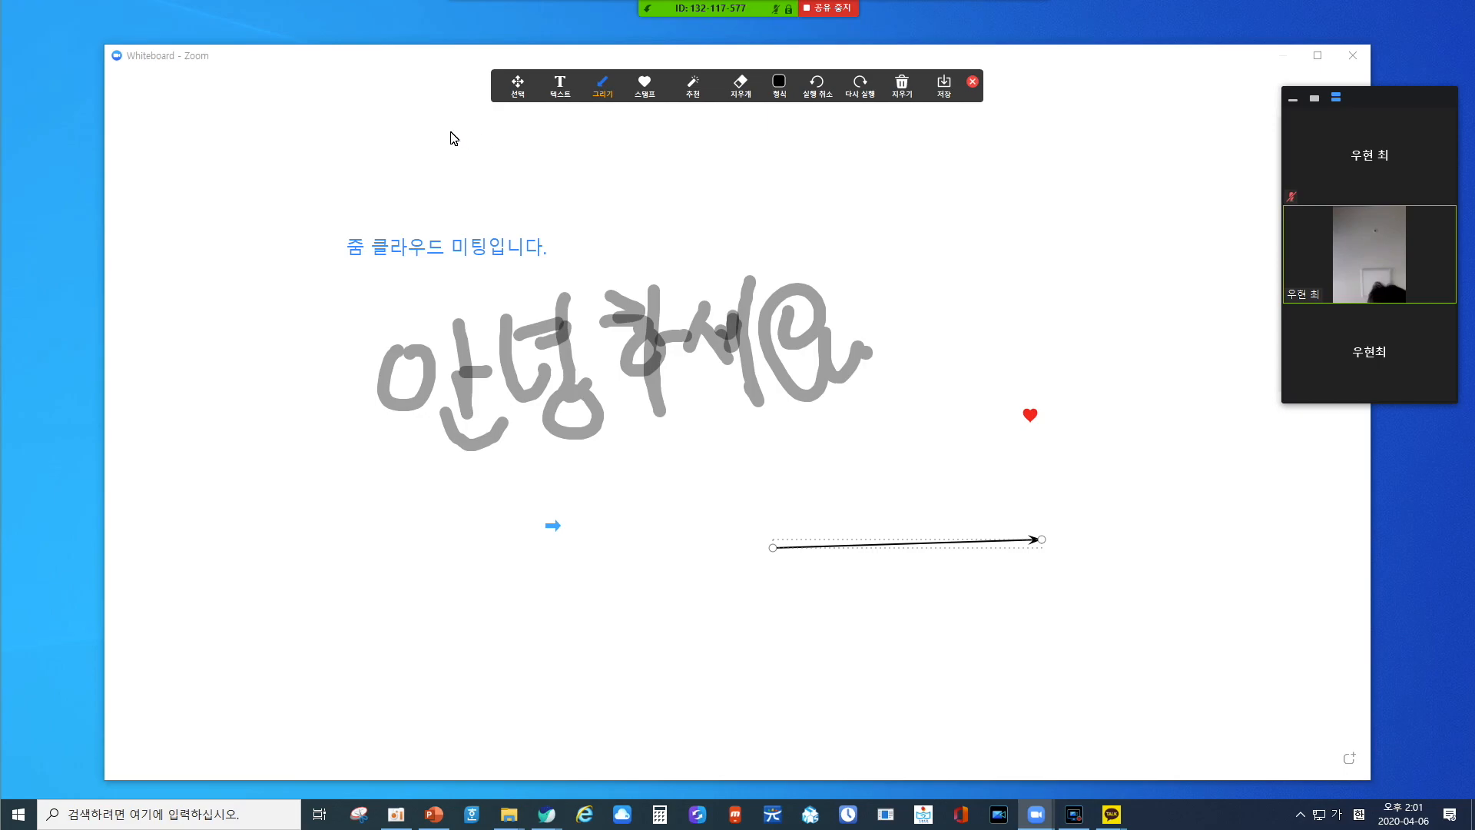
Stop sharing the whiteboard and start sharing a portion of the screen (화면 일부).
click(847, 14)
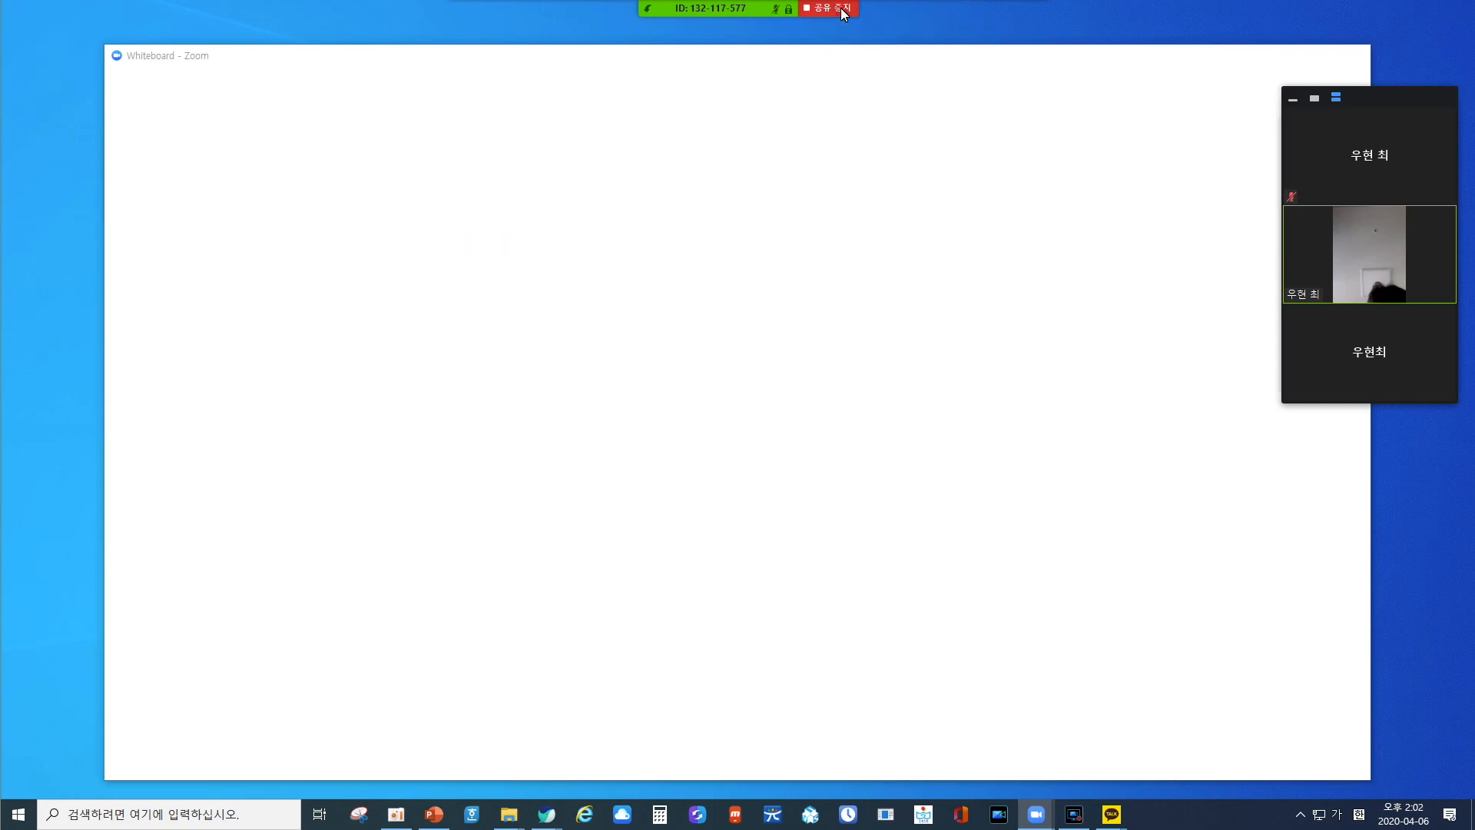
click(651, 796)
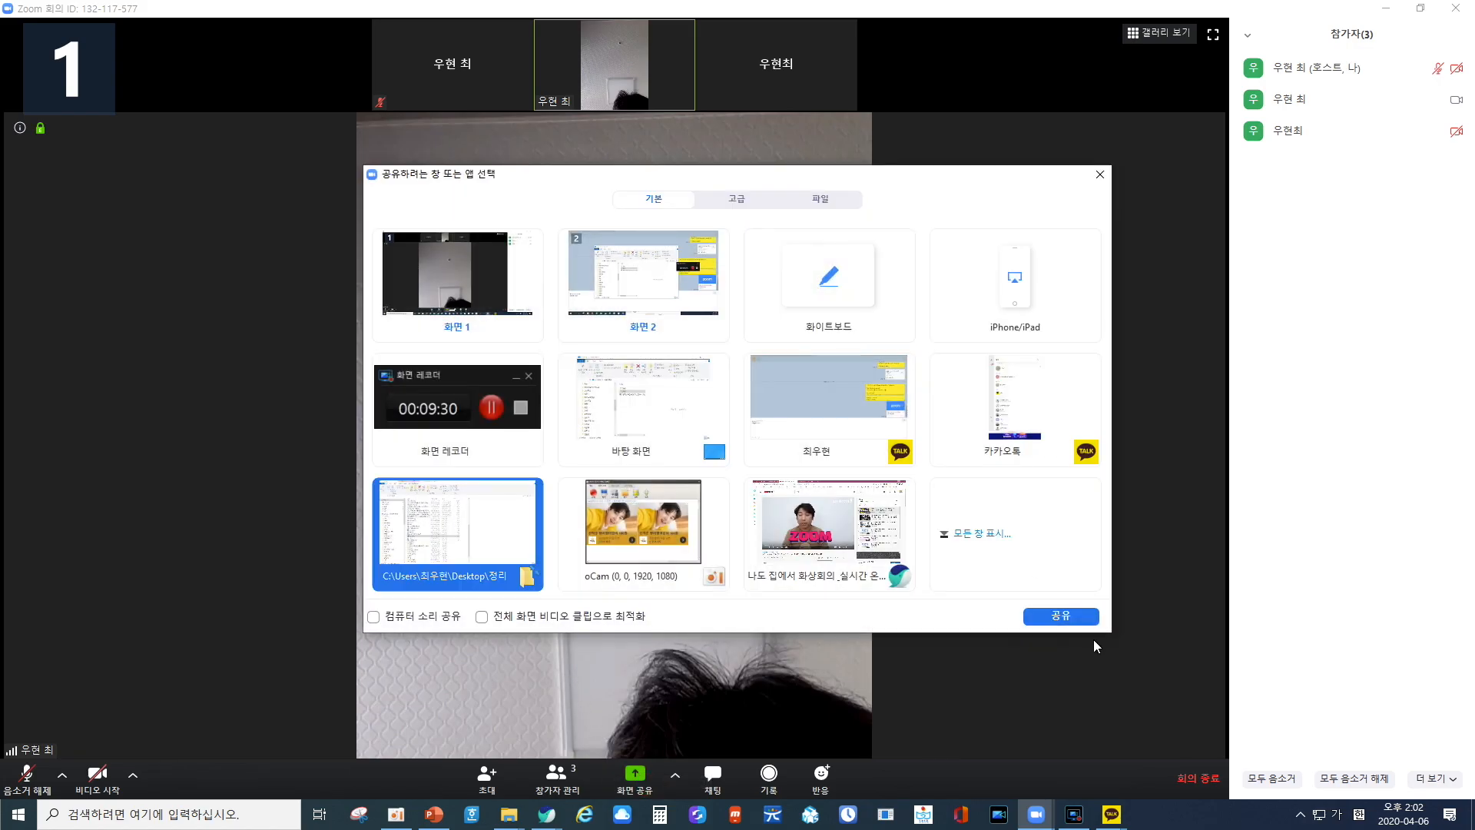
click(737, 199)
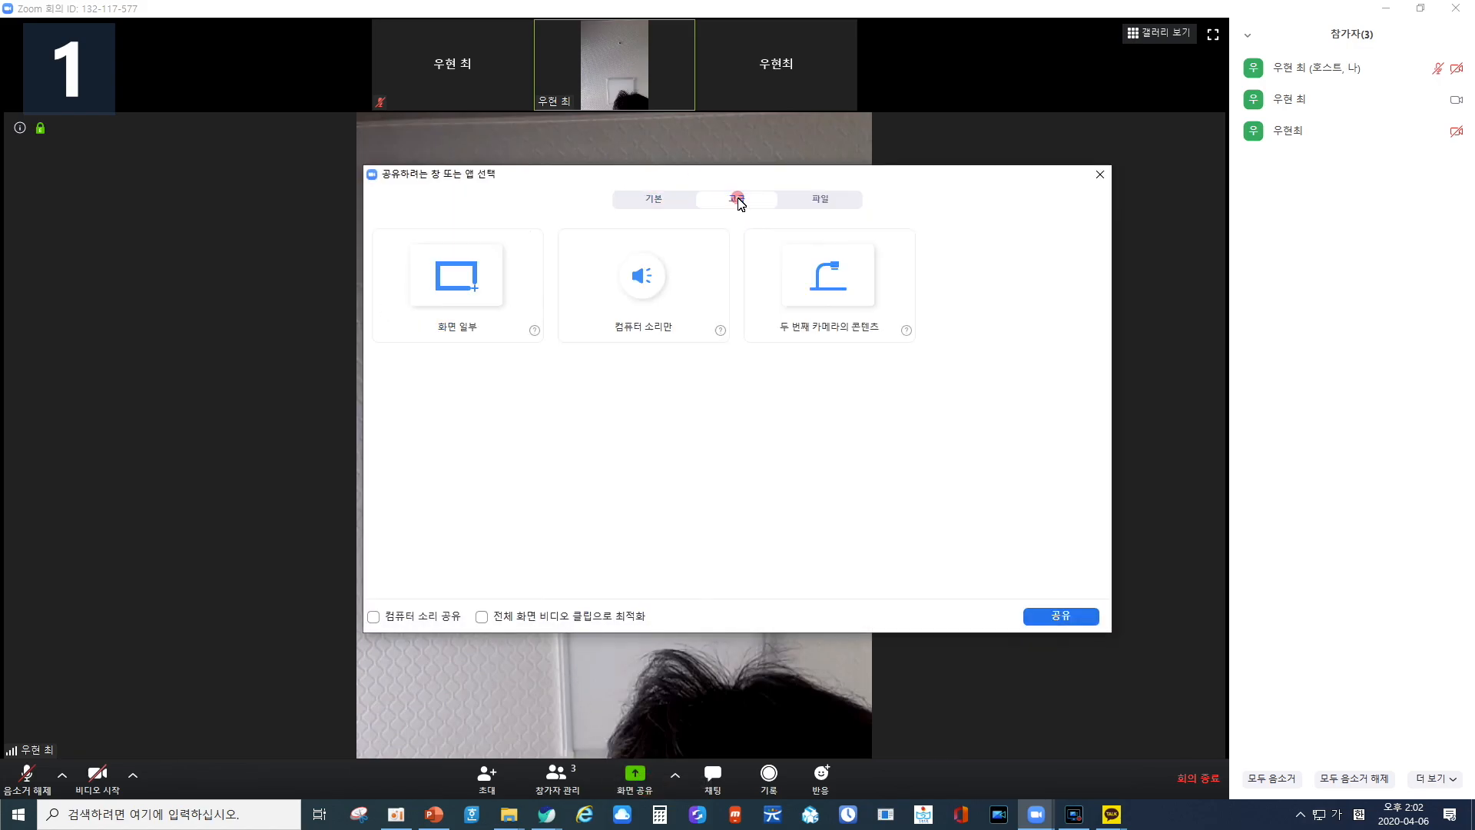
click(449, 278)
click(1060, 617)
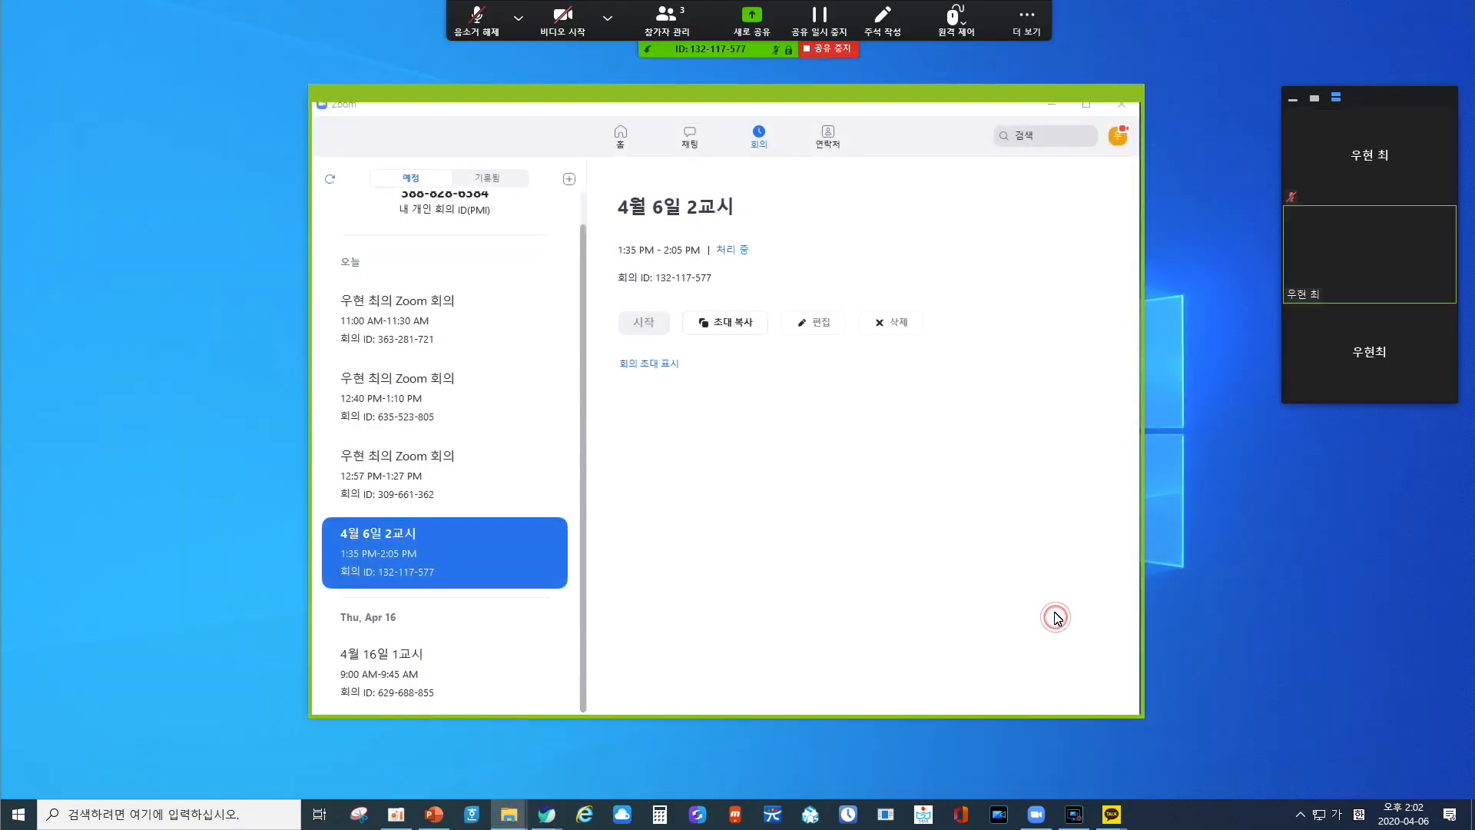
Enlarge the shared screen area beyond the sides and lower edge of the Zoom window, and stop the share.
mouse_move(1140, 713)
mouse_down()
mouse_move(1316, 690)
mouse_move(1121, 713)
mouse_up()
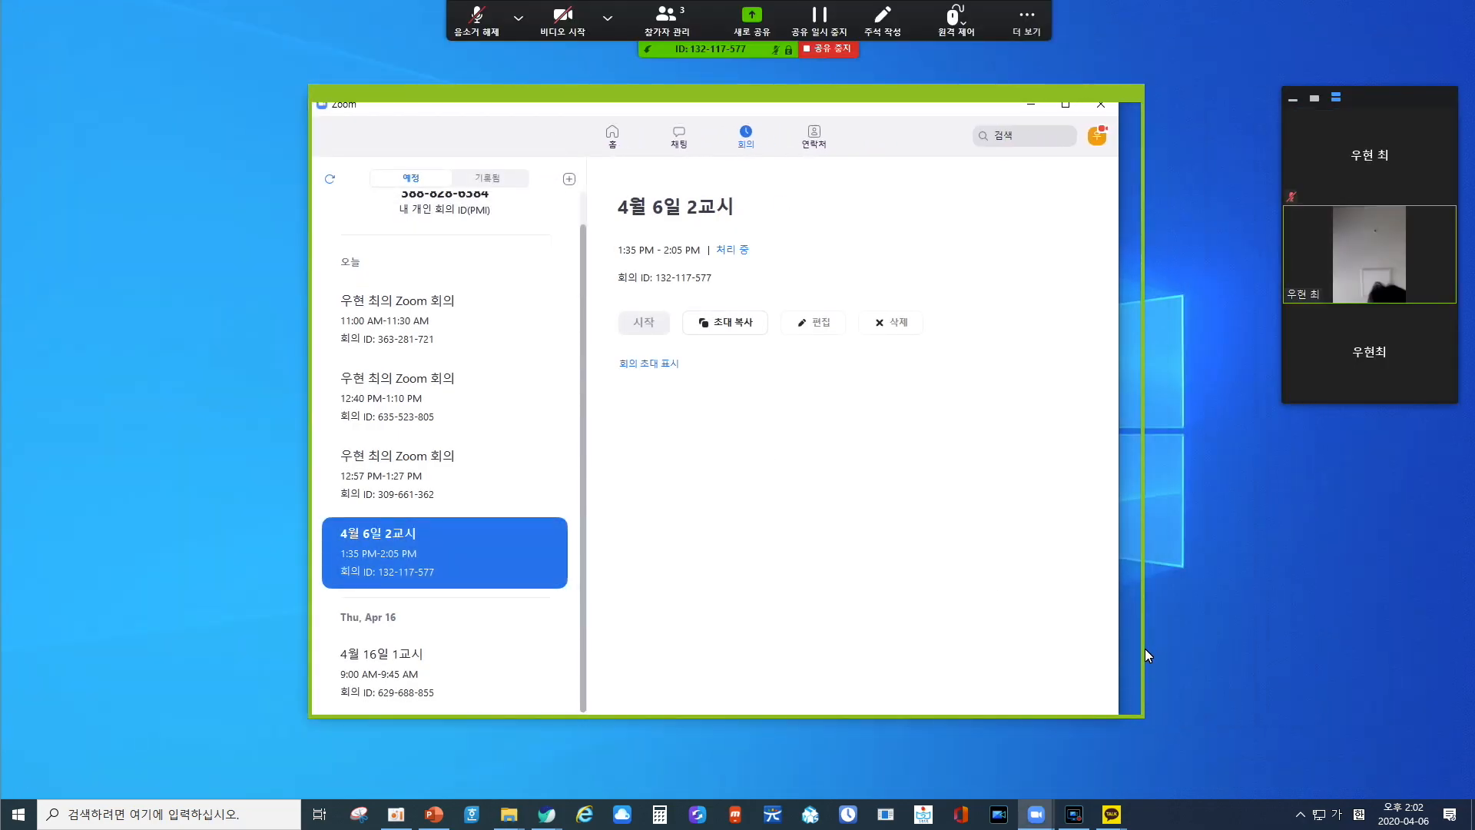
drag(1142, 652, 1231, 654)
drag(312, 713, 209, 768)
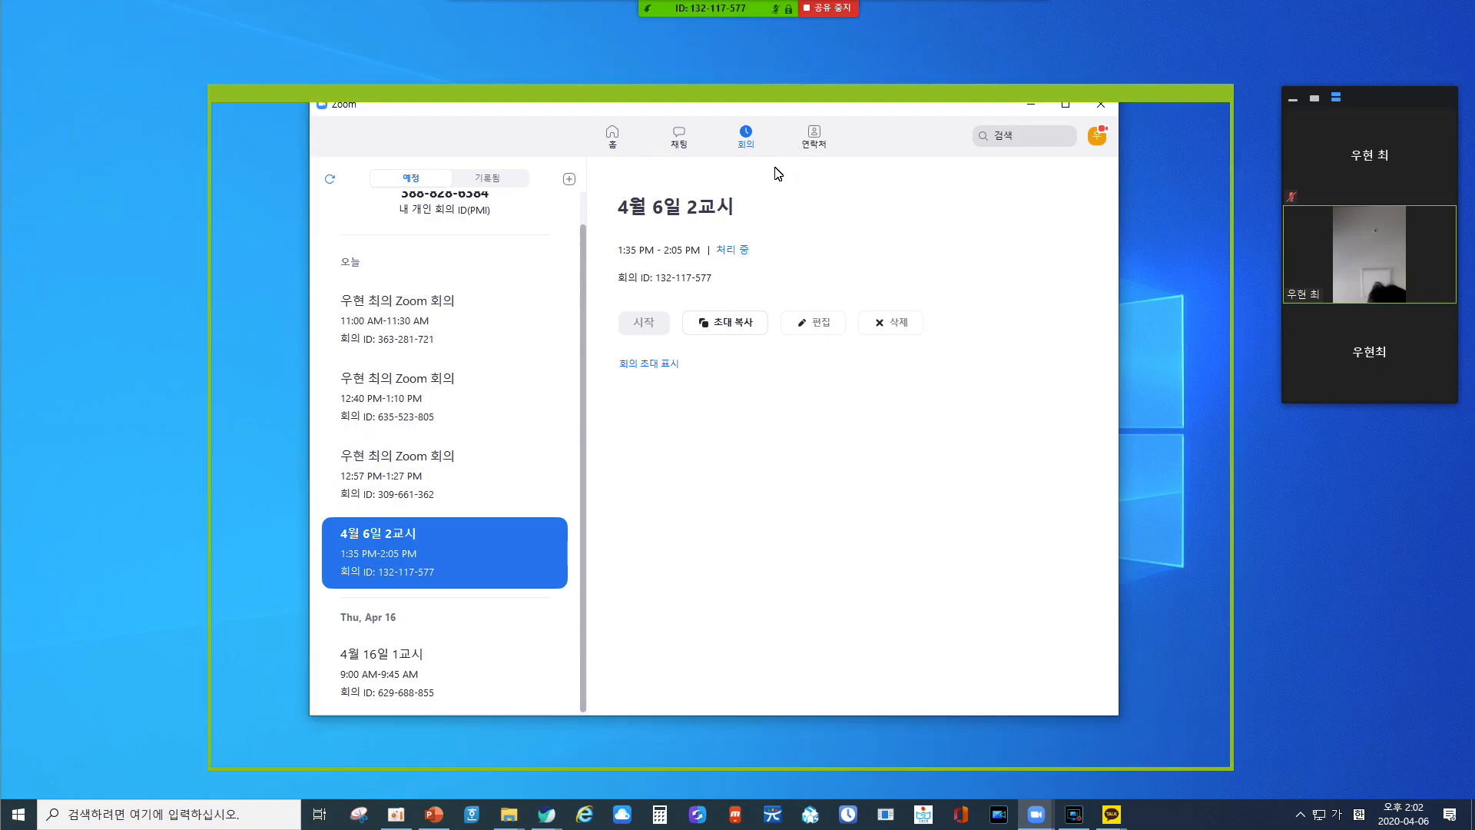
click(829, 8)
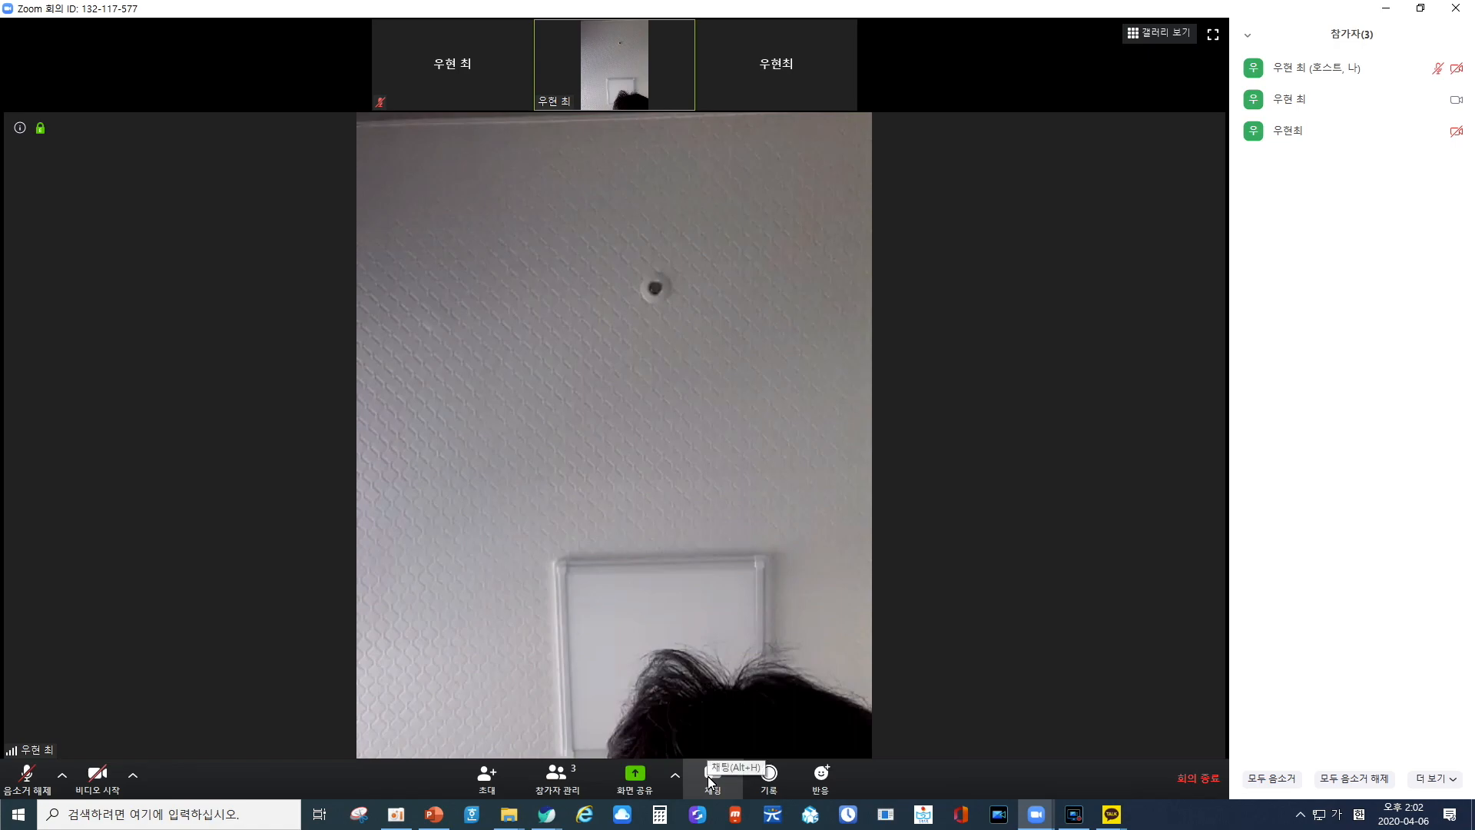
Send the chat message "안녕하세요" to everyone in the meeting.
click(707, 777)
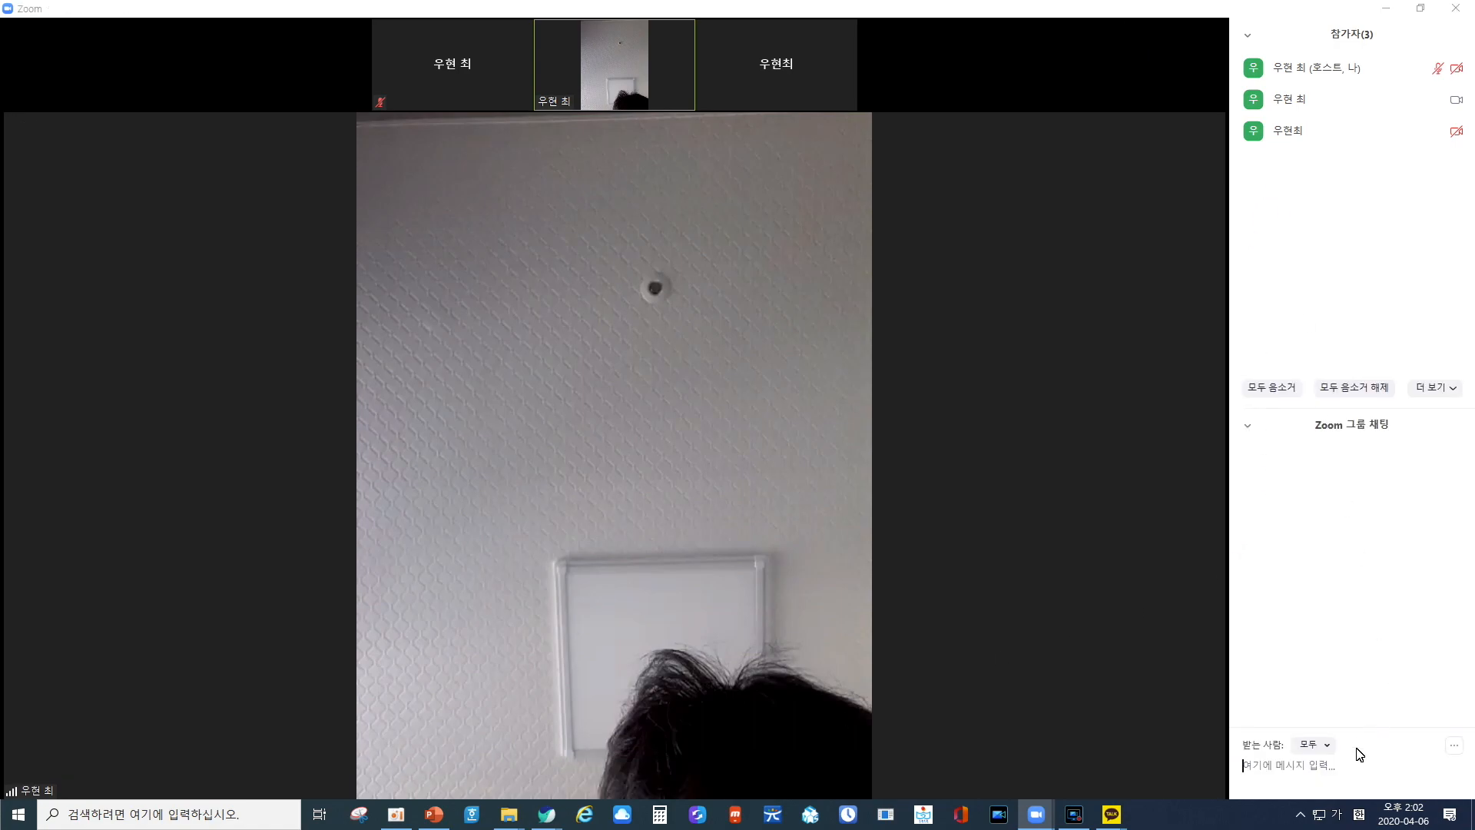
text(안녕하세요)
key(Return)
Start and stop recording the meeting, and turn on the host's video.
click(766, 774)
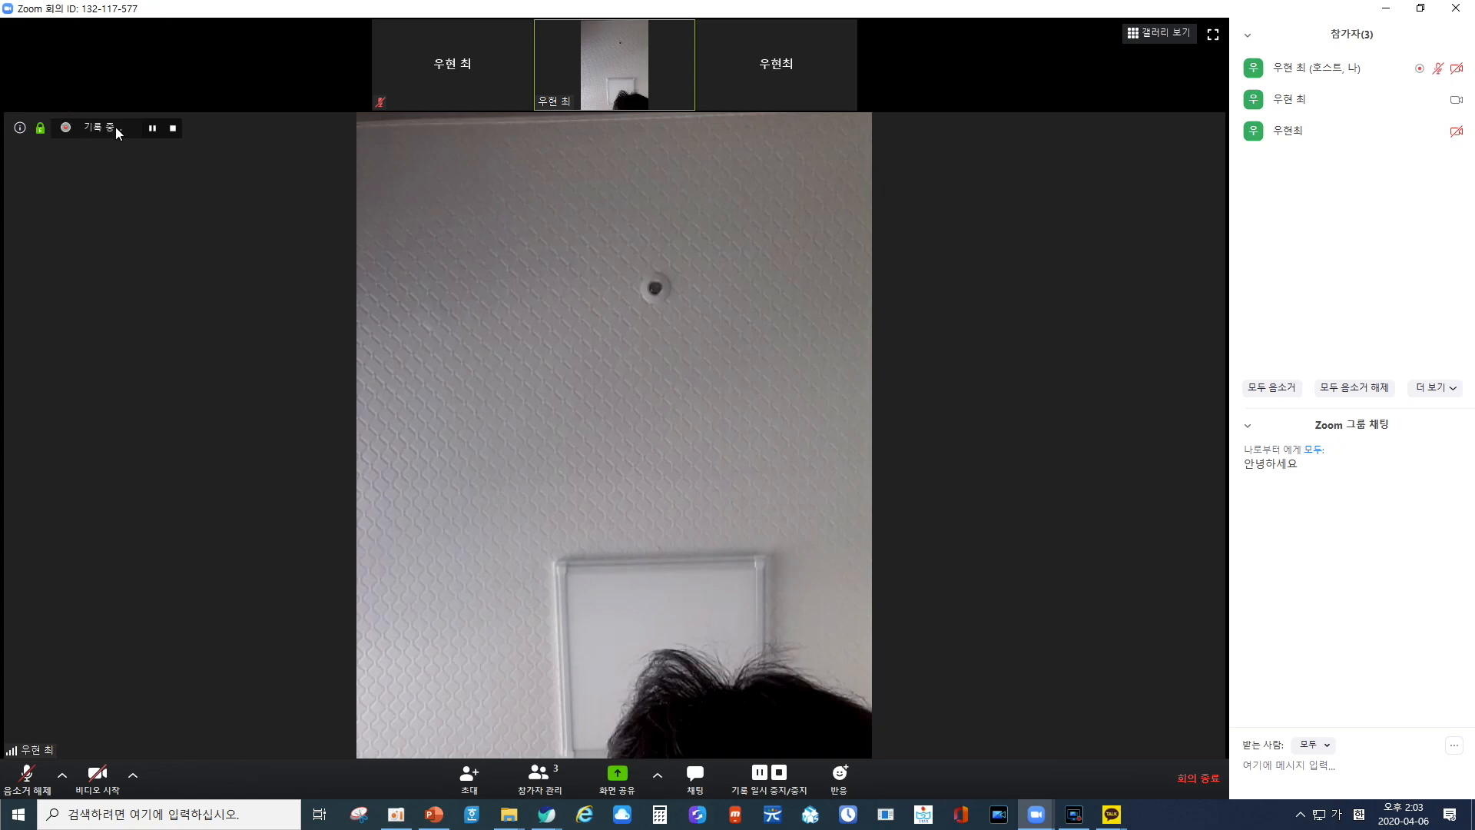
click(786, 773)
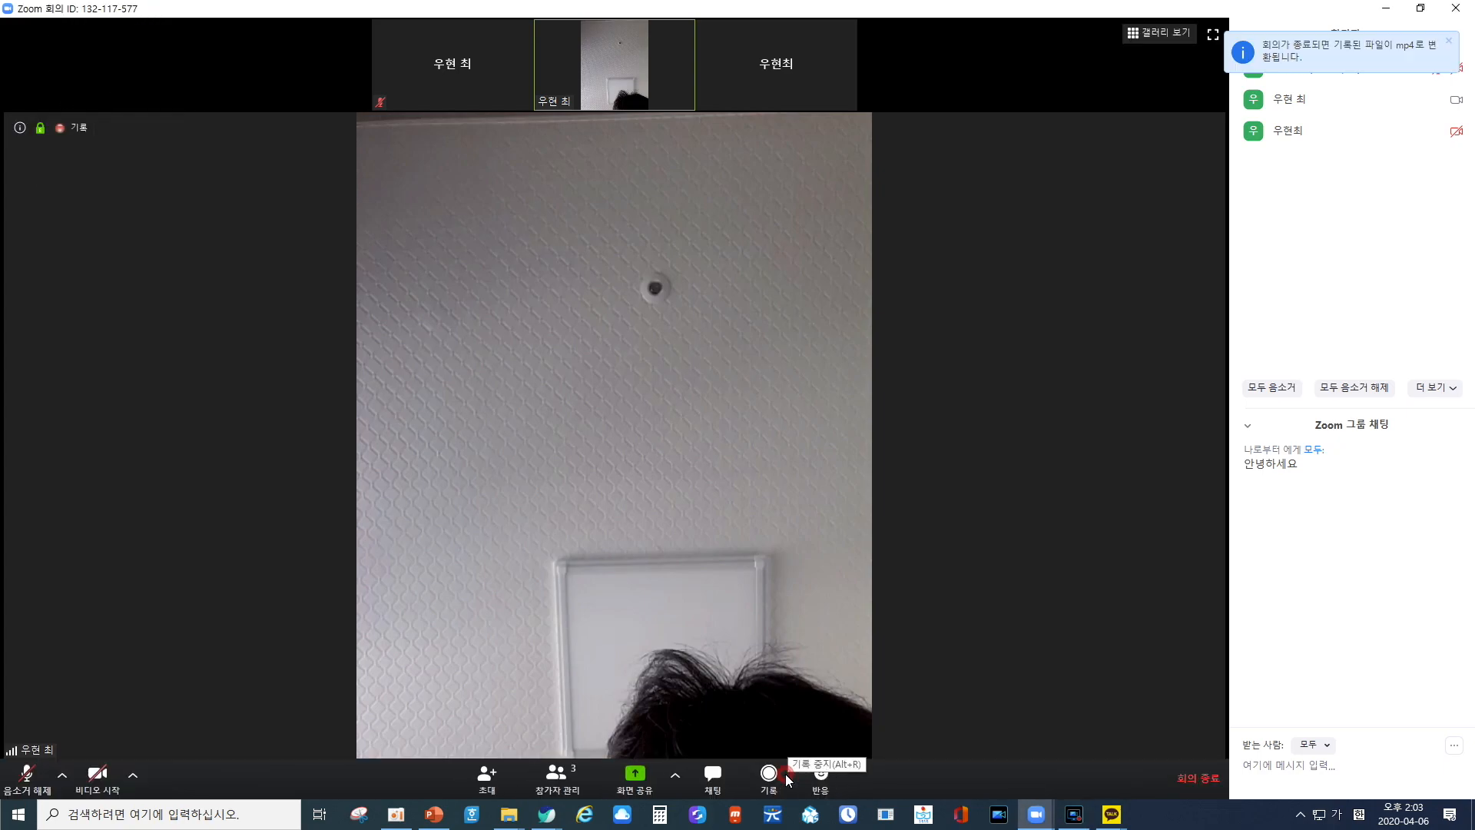
click(100, 774)
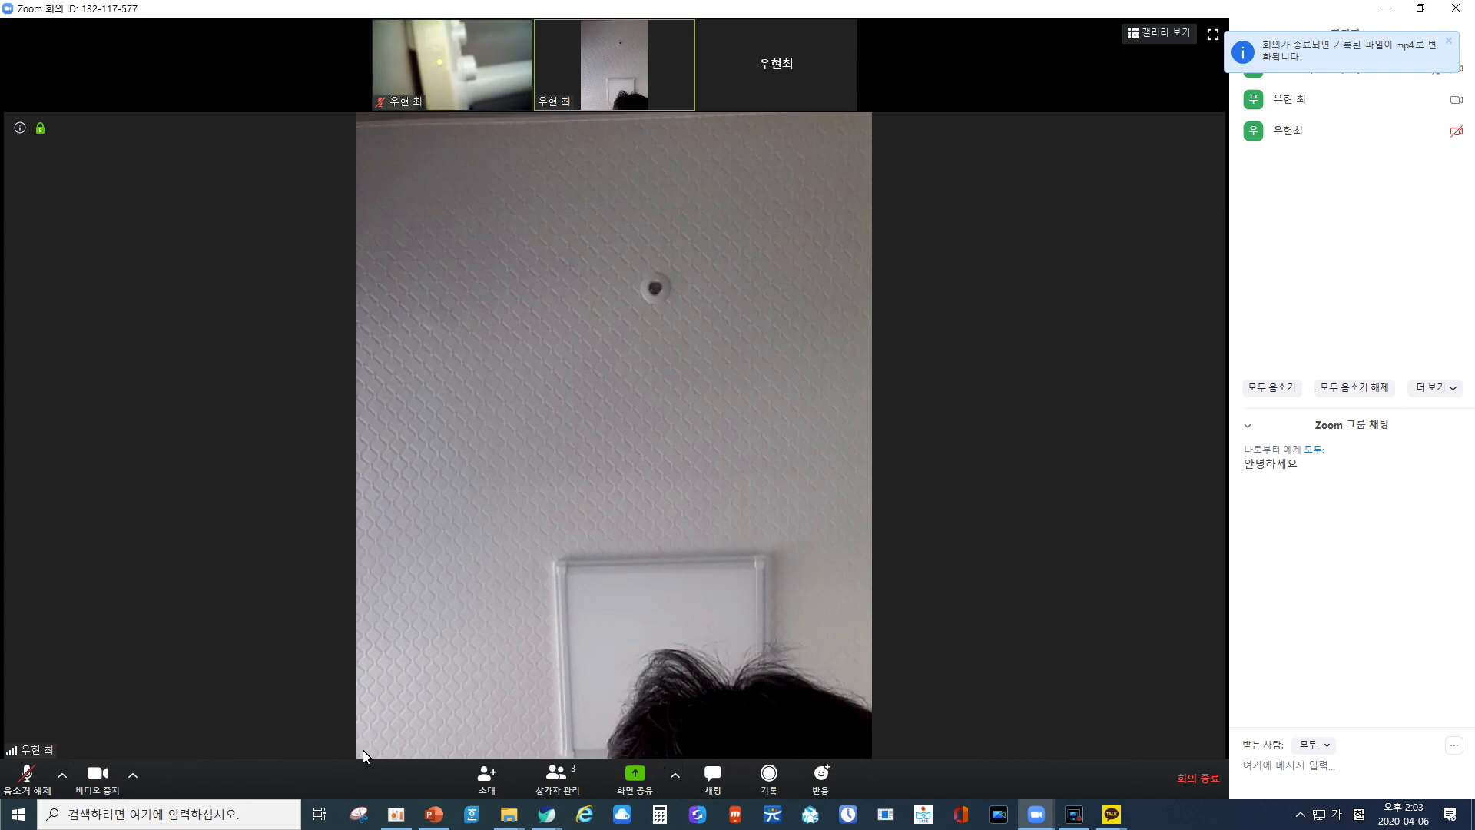
Mute all participants while allowing them to unmute themselves, and lock the meeting (회의 잠금).
click(1283, 391)
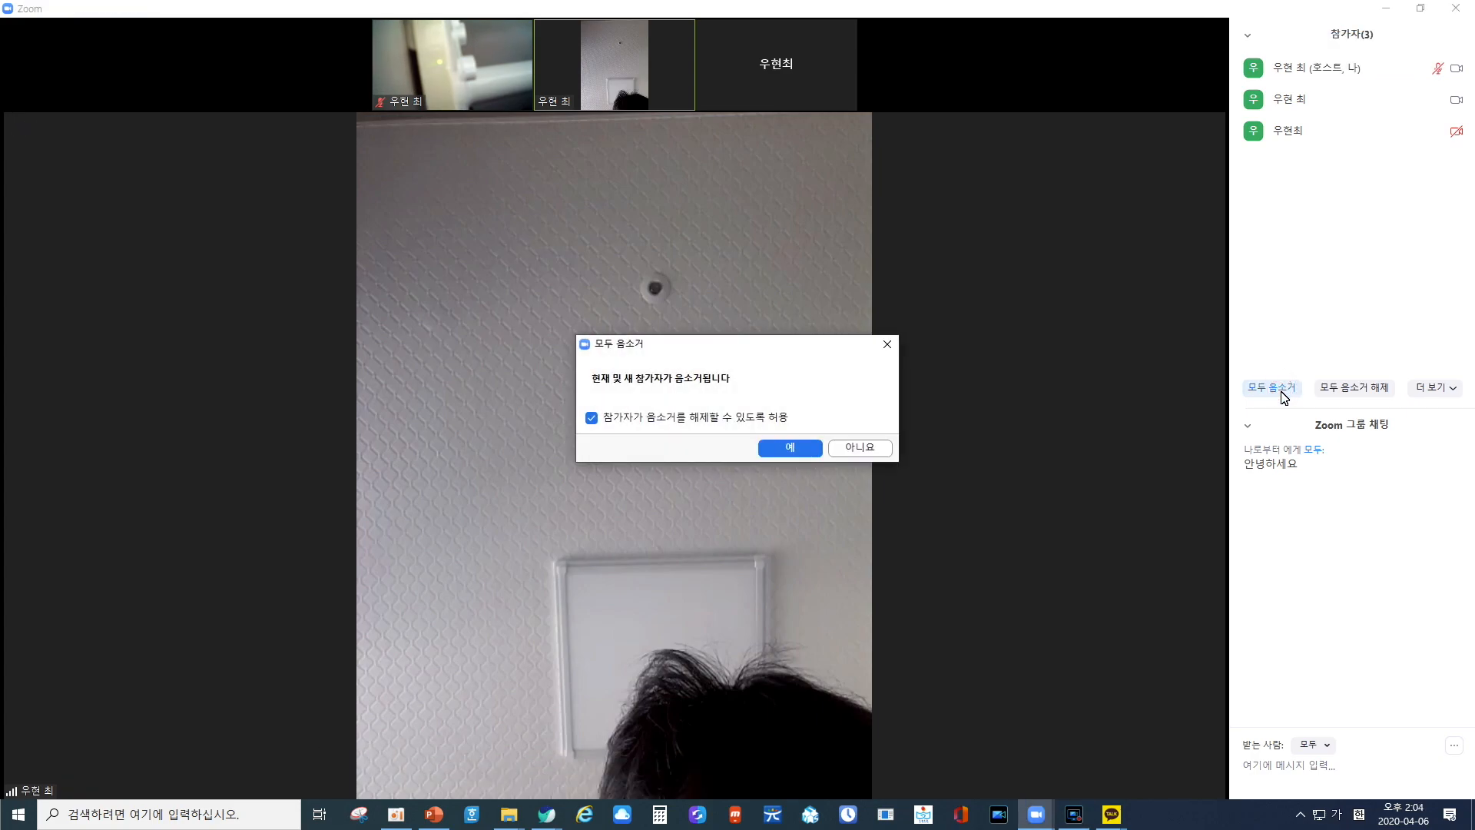
click(806, 448)
click(1446, 388)
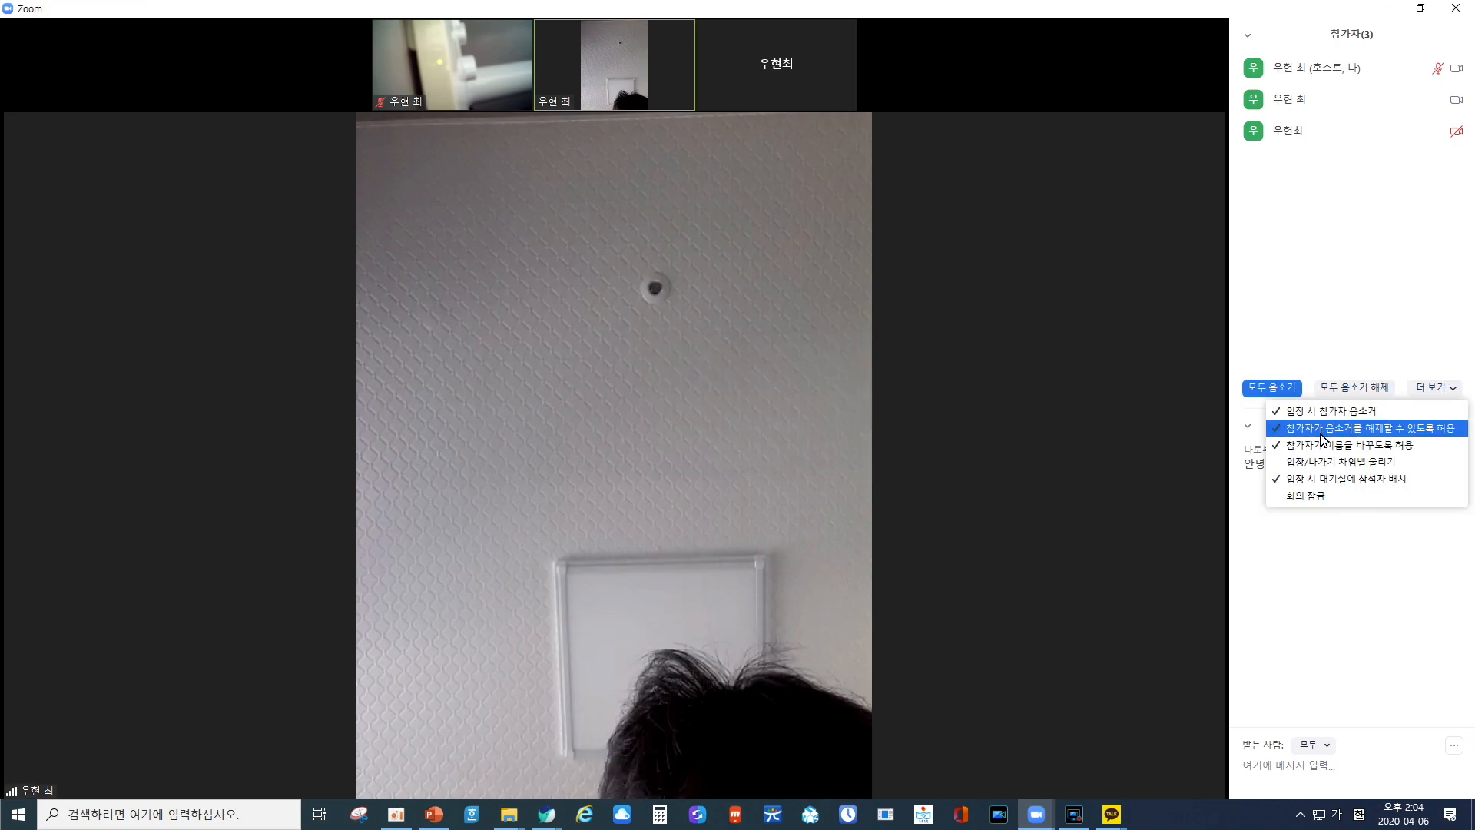
click(1318, 498)
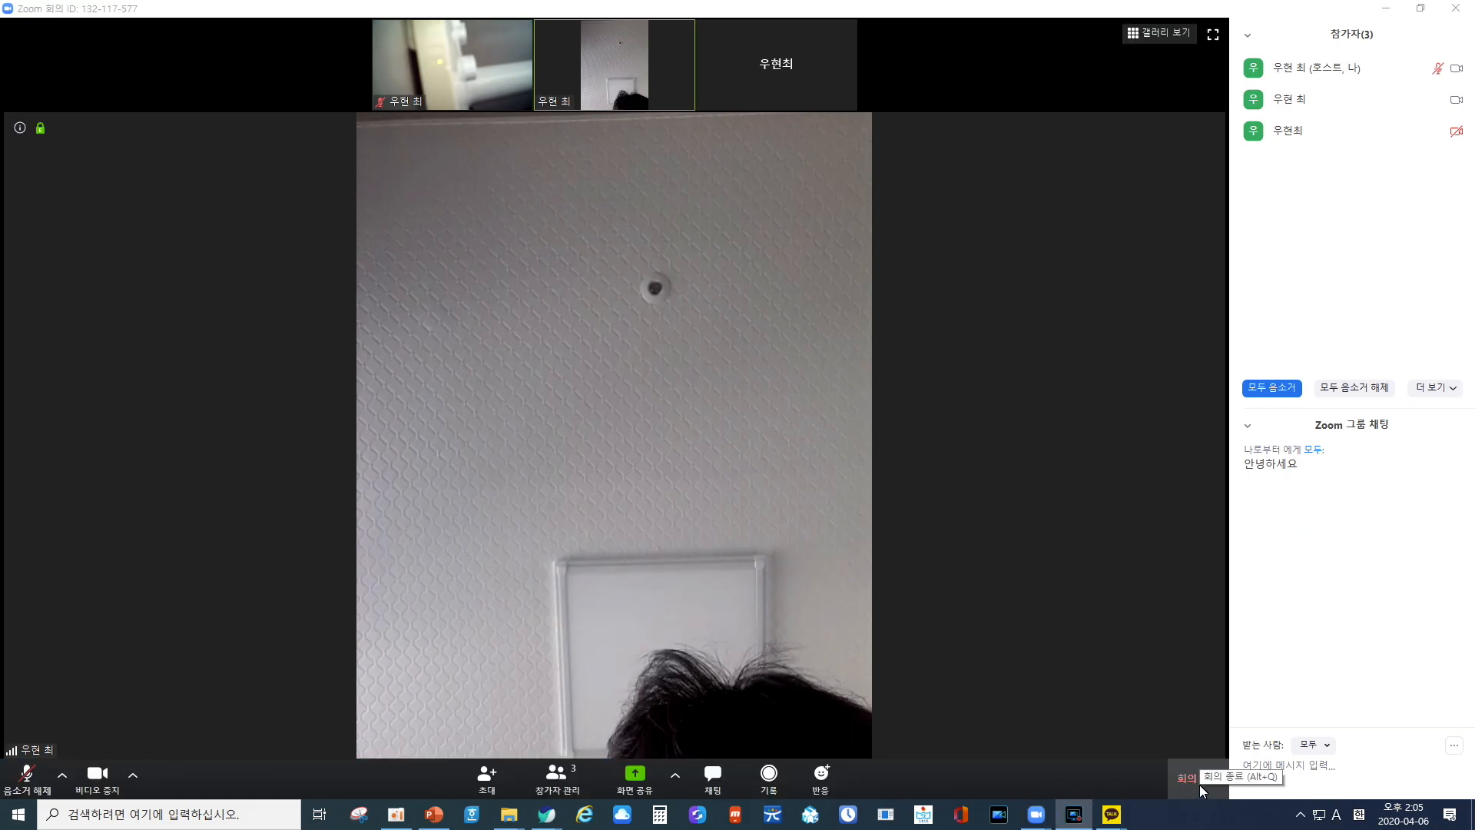
End the meeting for all participants.
click(1202, 785)
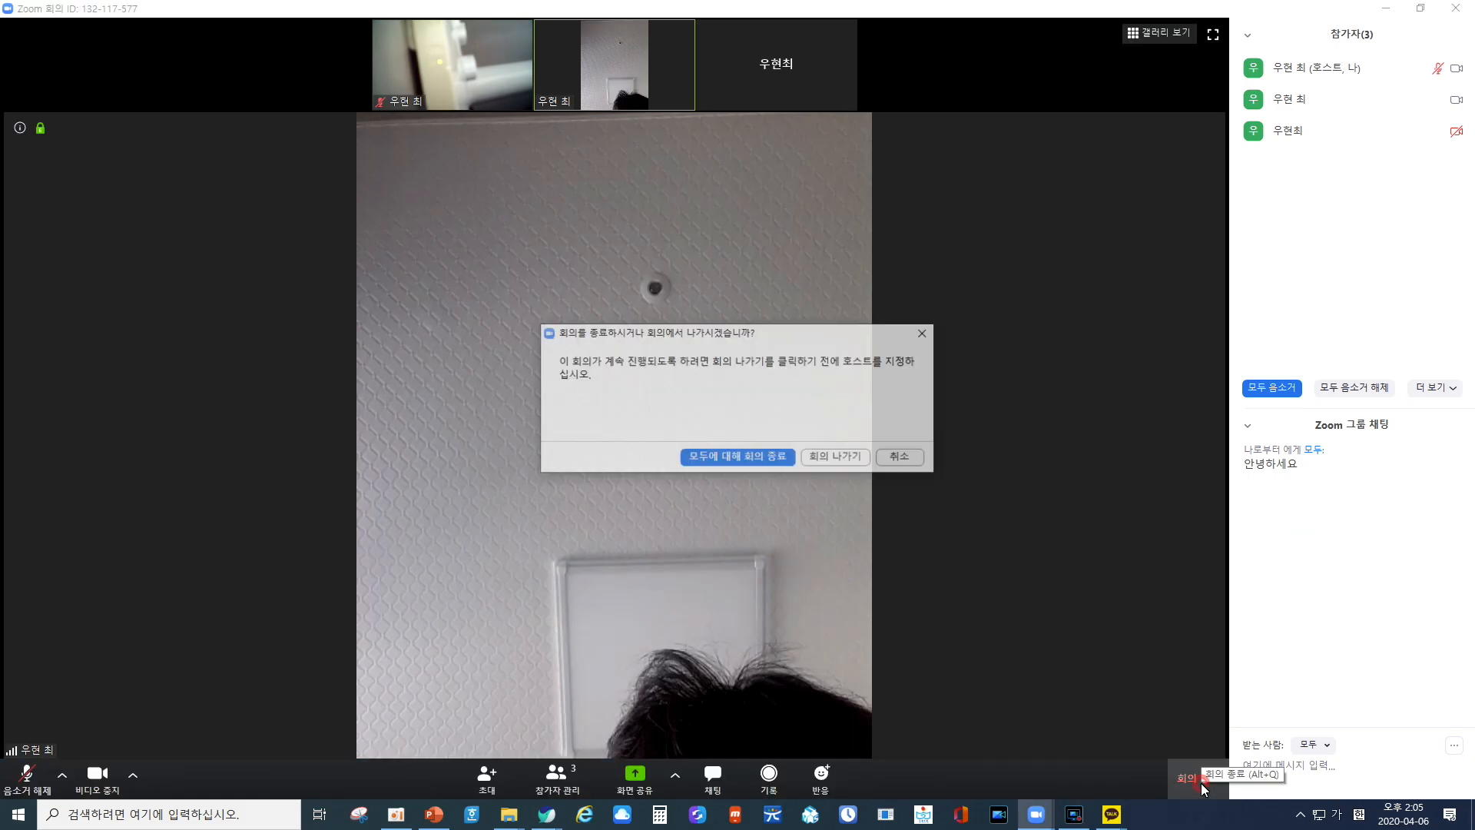
click(739, 458)
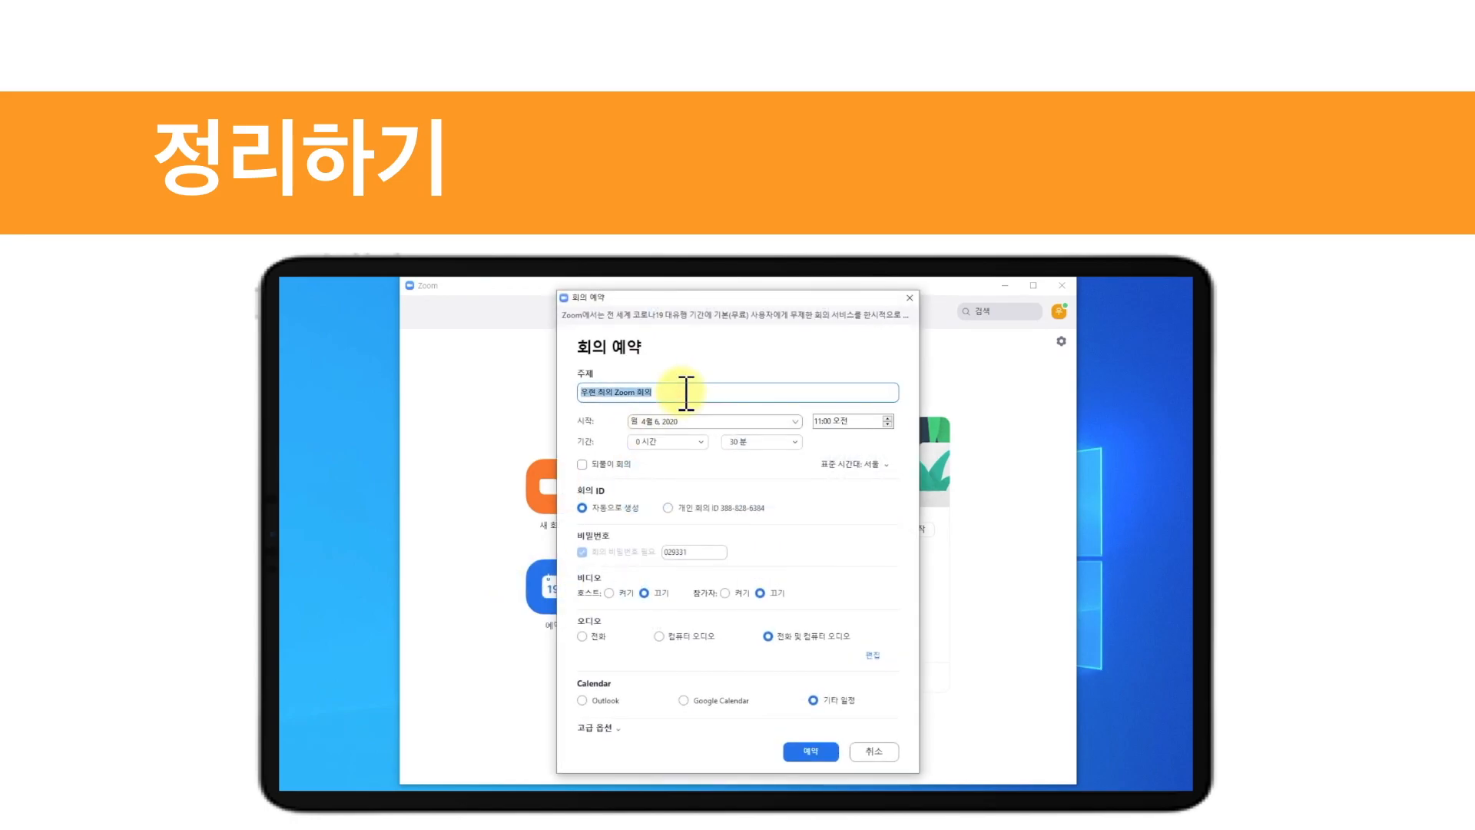
text(4월 6일 2교시)
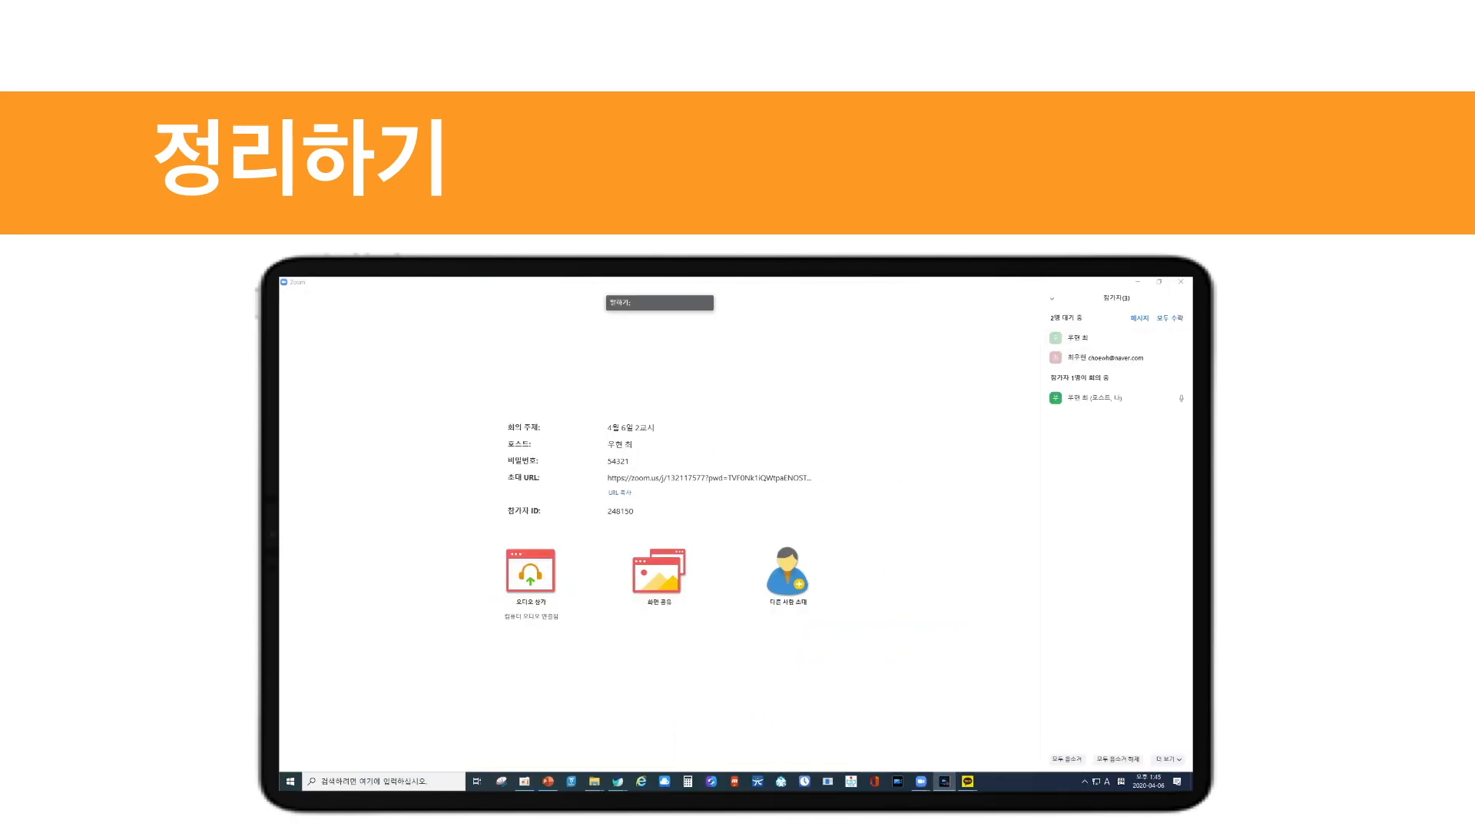
click(290, 297)
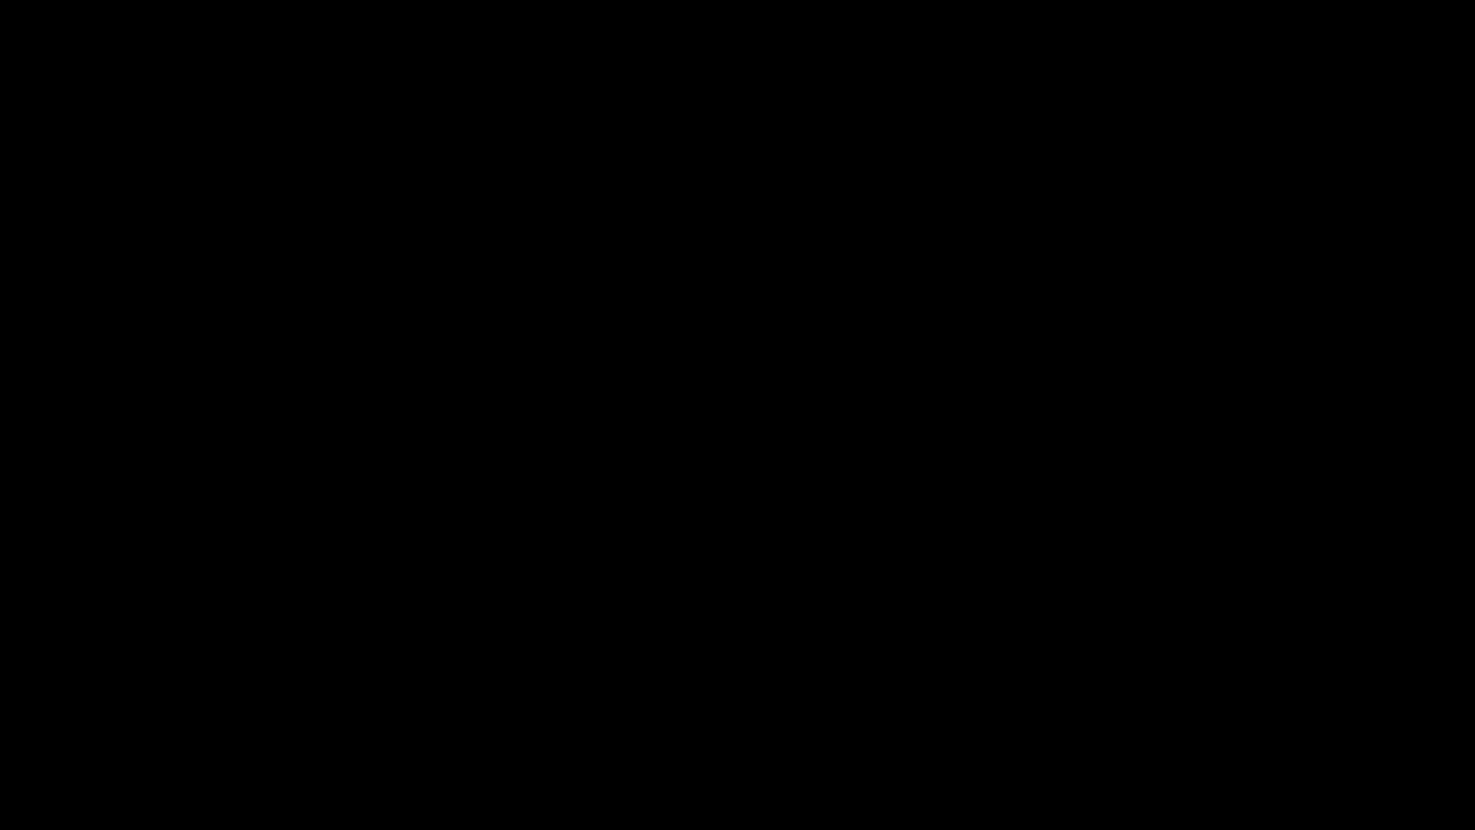